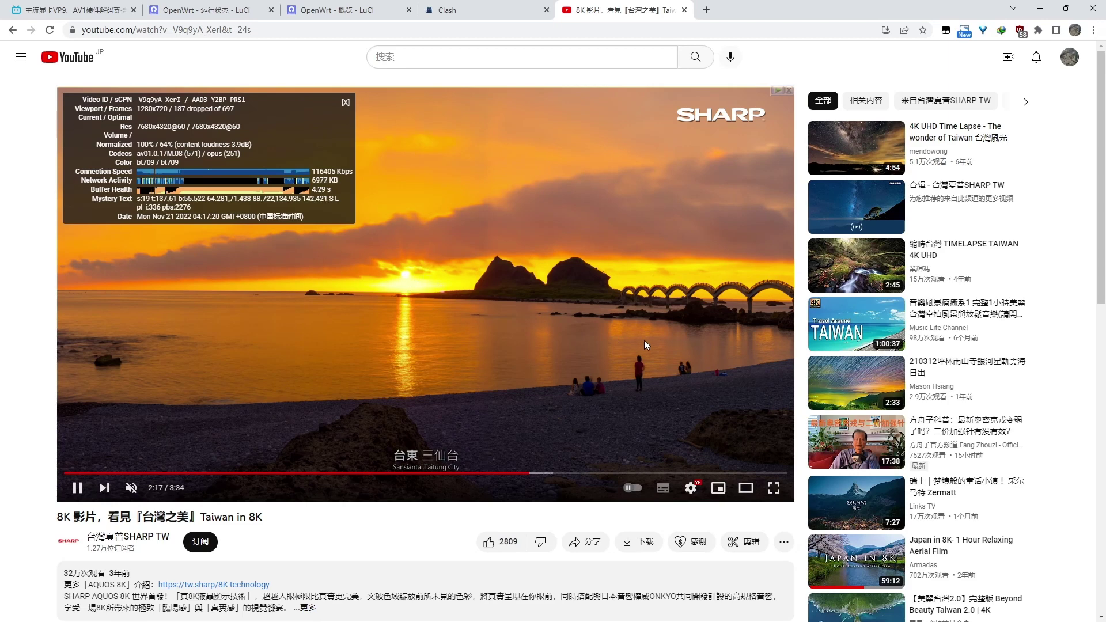
- Seek through the Taiwan video and turn on the Stats for nerds overlay
left_click(735, 473)
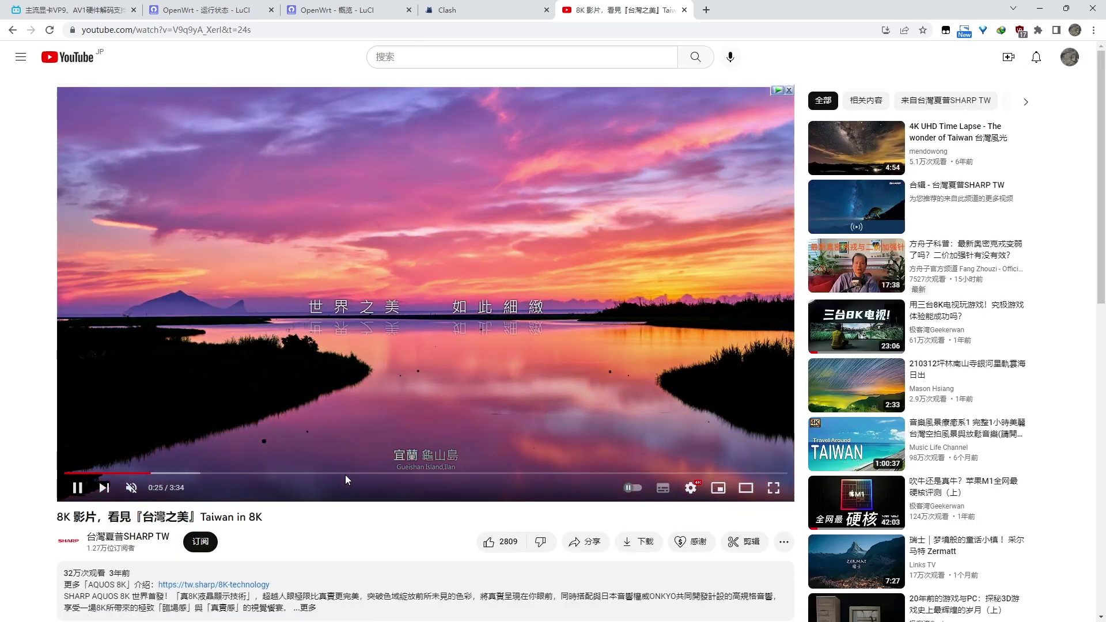
left_click(345, 474)
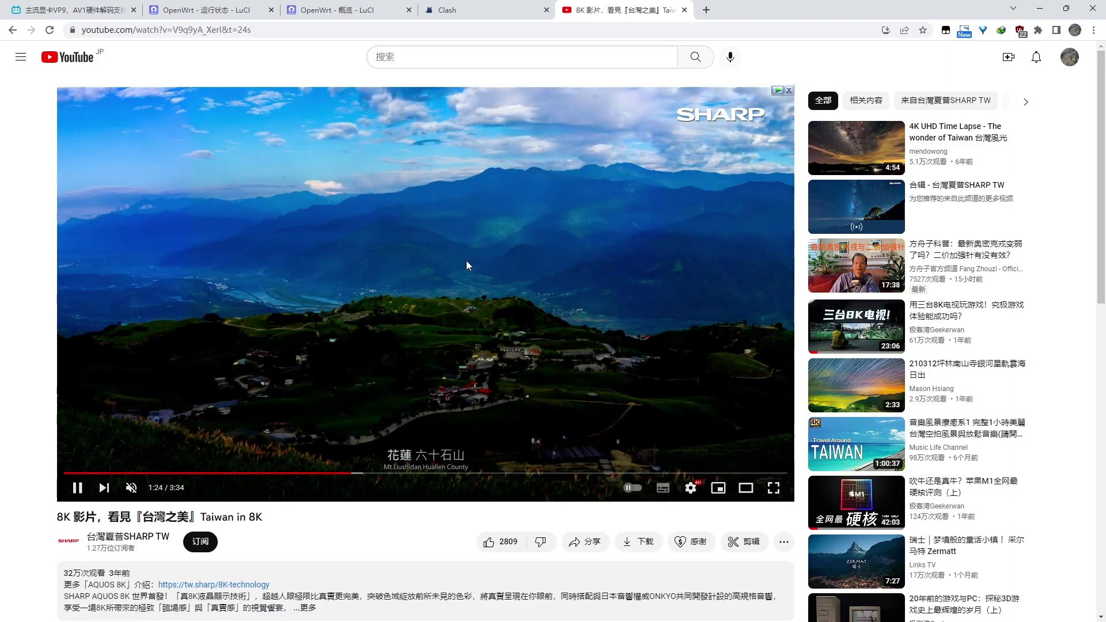
left_click_drag(540, 474, 547, 452)
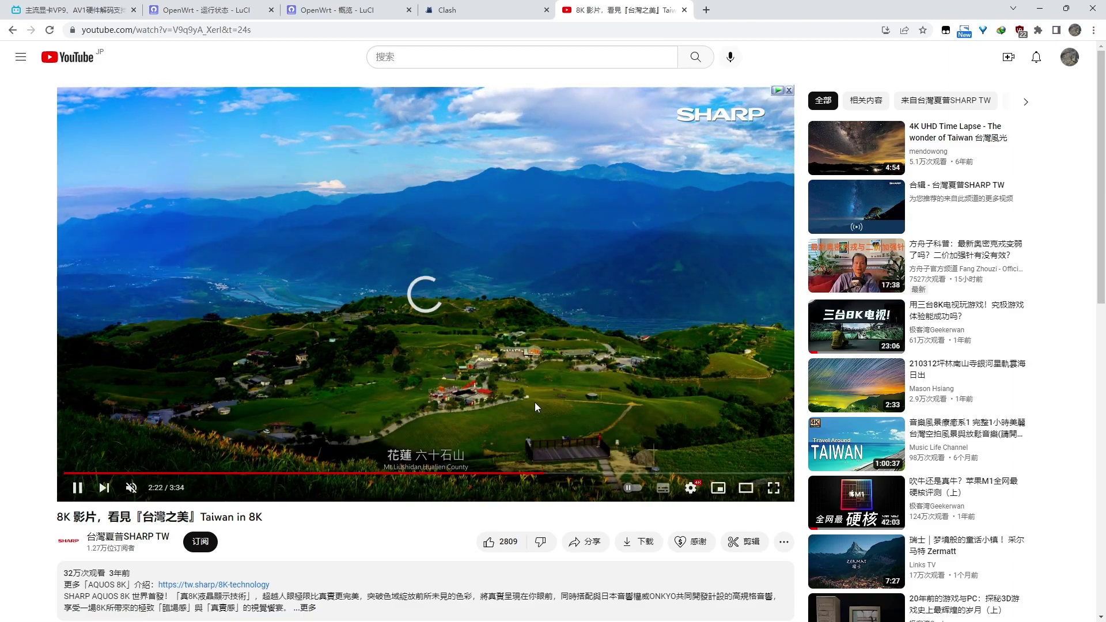
right_click(509, 455)
left_click(553, 460)
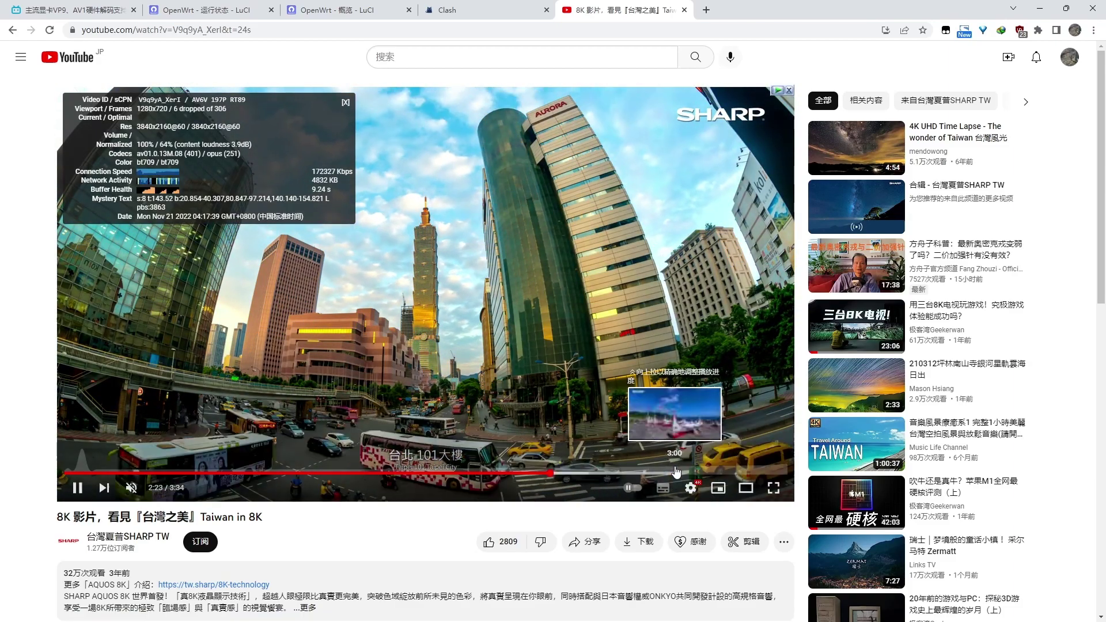
- Jump to about 3:00 and set the video quality to 4320p 8K
left_click(670, 474)
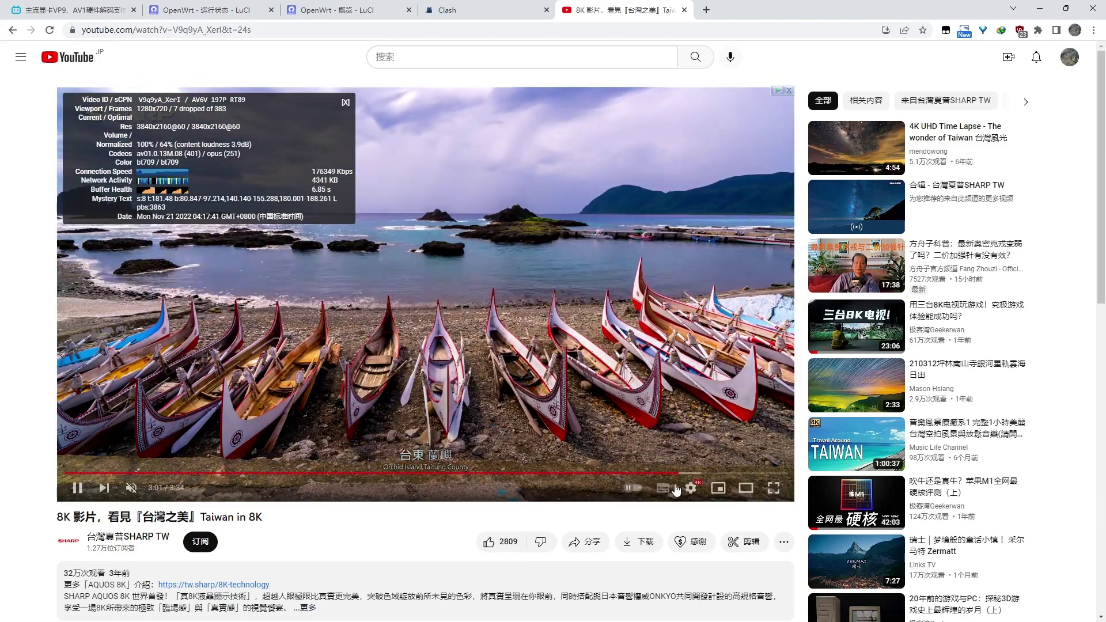
left_click(691, 488)
left_click(737, 452)
left_click(714, 277)
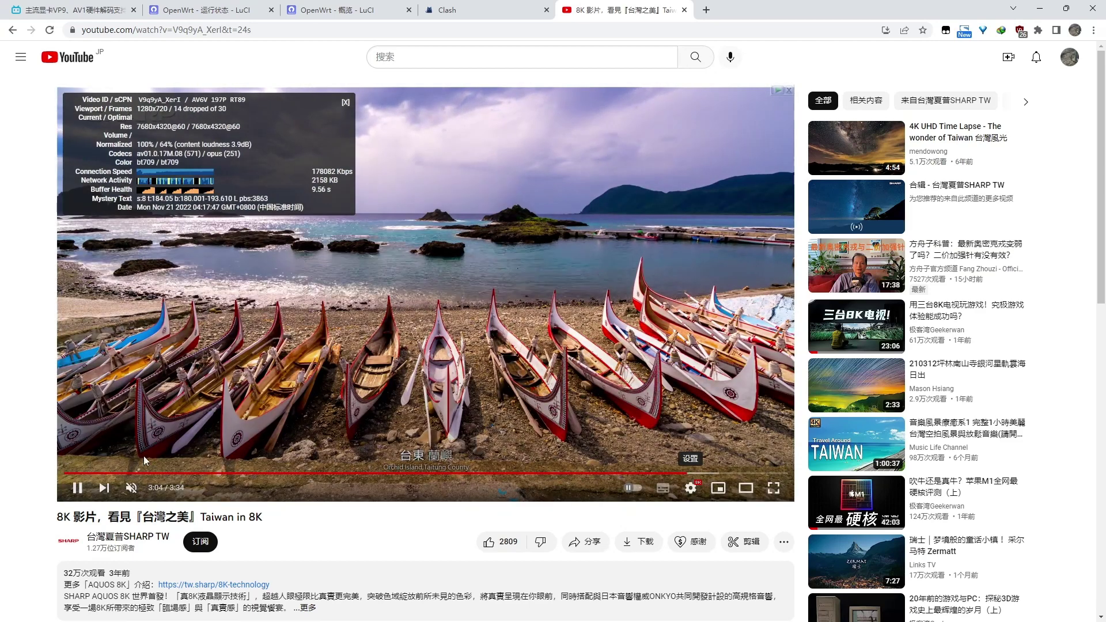
- Skip from 0:12 through 1:42 and 2:38, pause at 2:39, and go to the OpenWrt tab
left_click(106, 473)
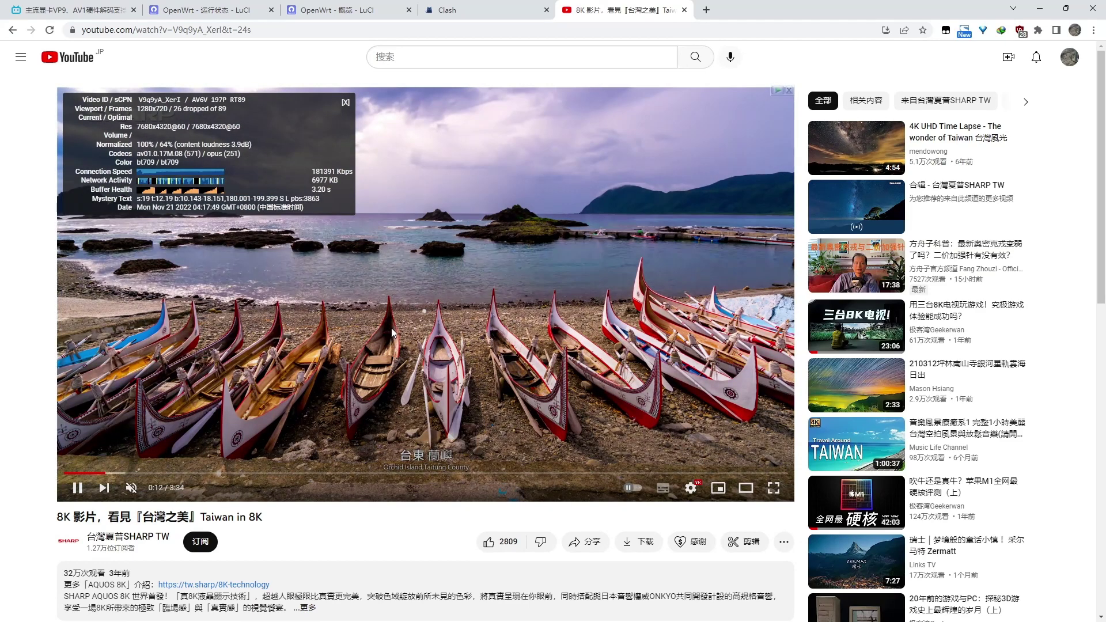
left_click(411, 473)
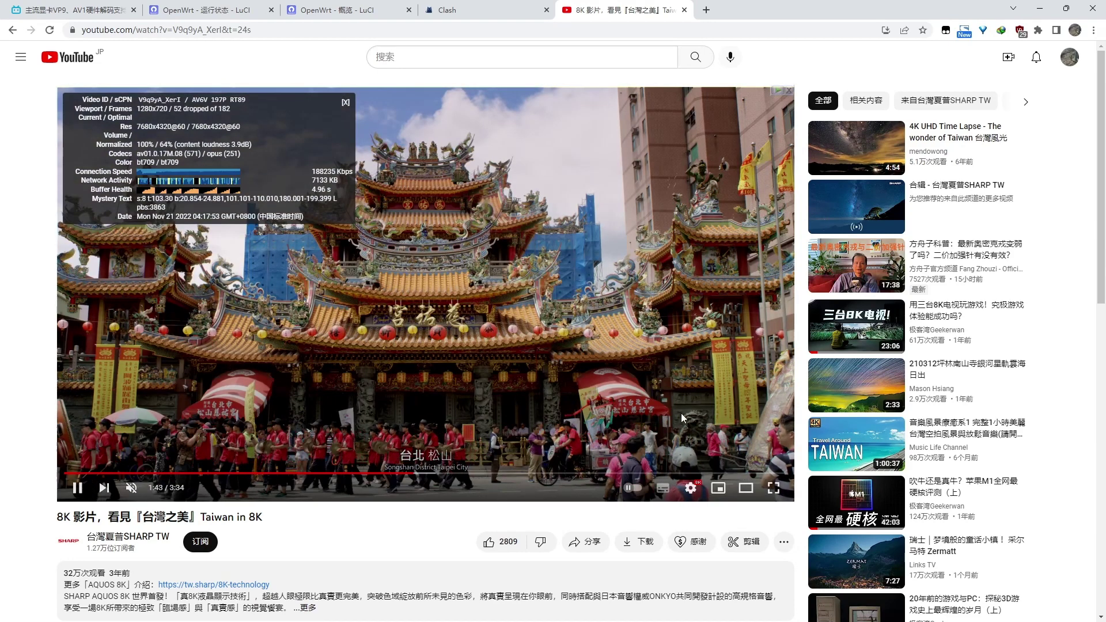
left_click(599, 472)
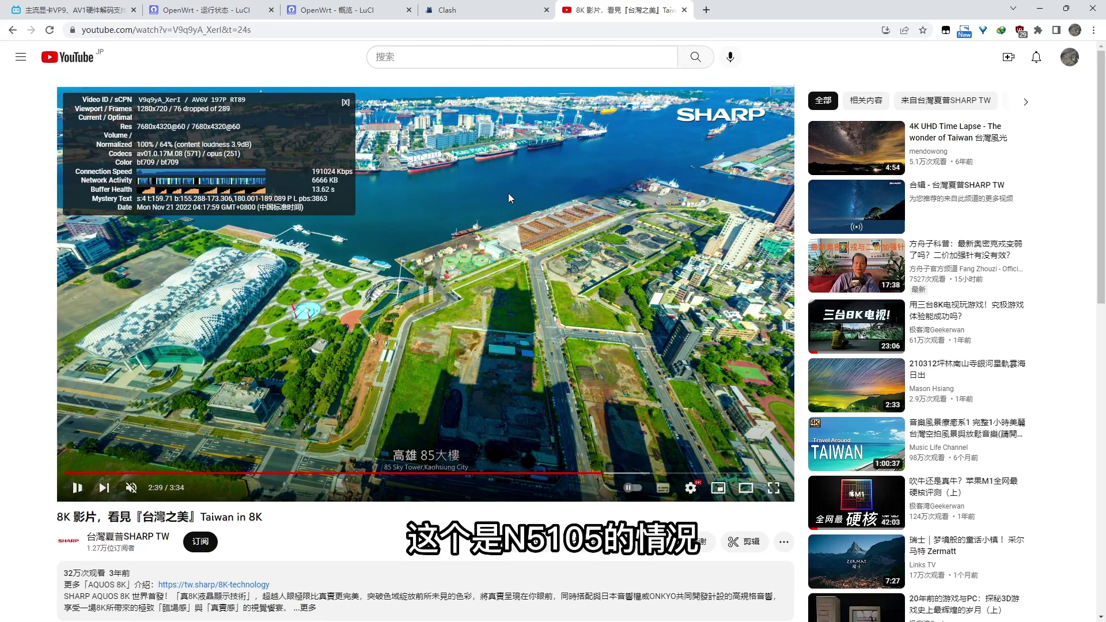
left_click(480, 297)
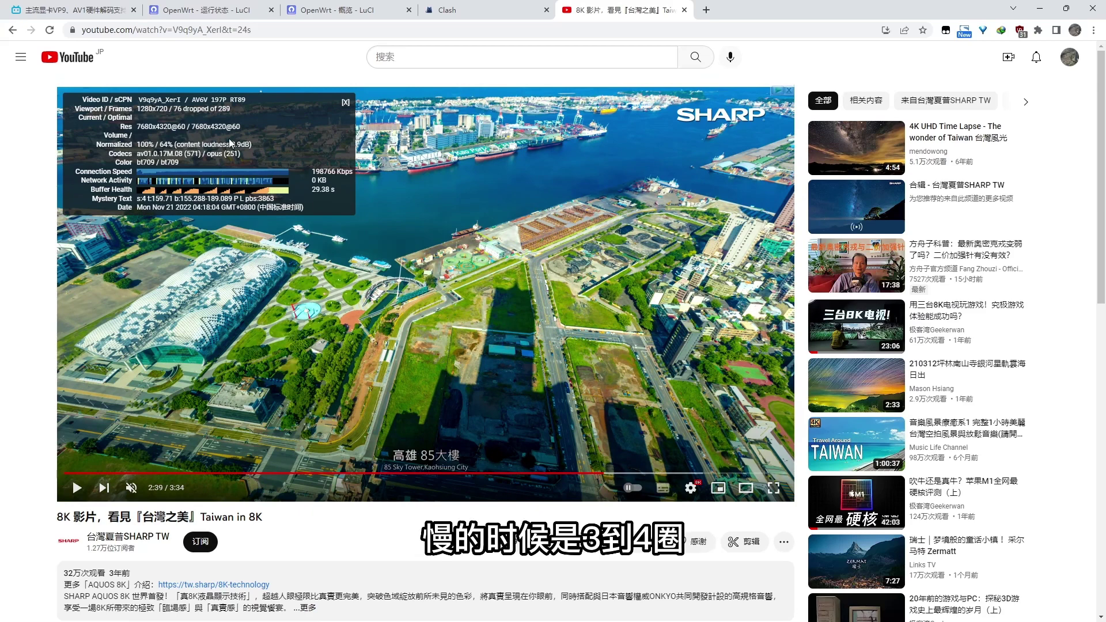
left_click(216, 7)
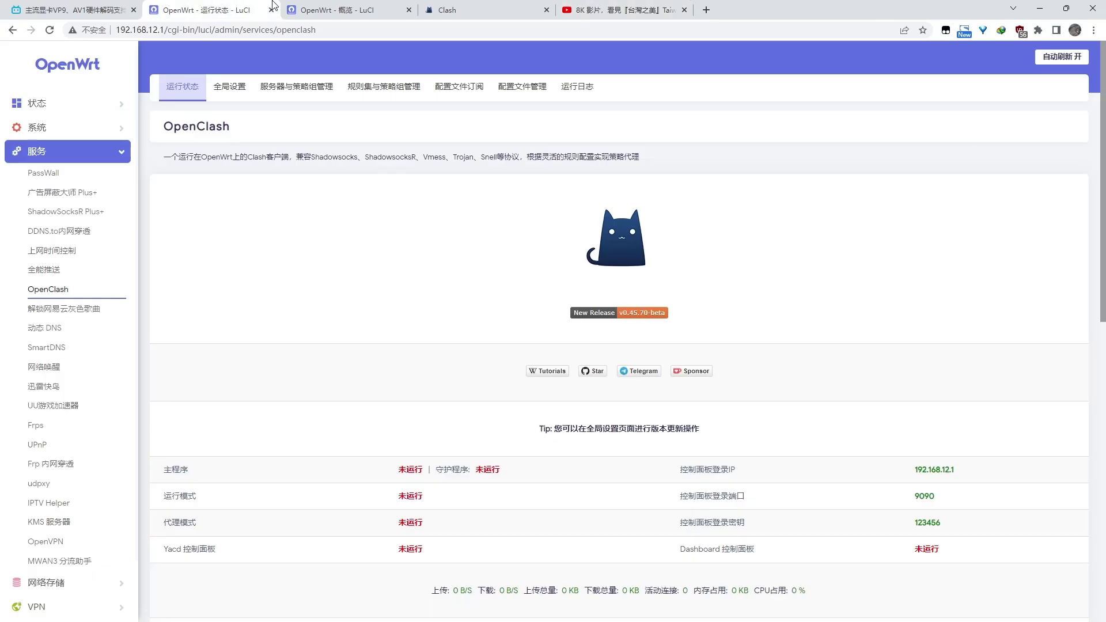
- Open the 10.1.0.3 router's OpenClash status page from the Services menu
left_click(339, 8)
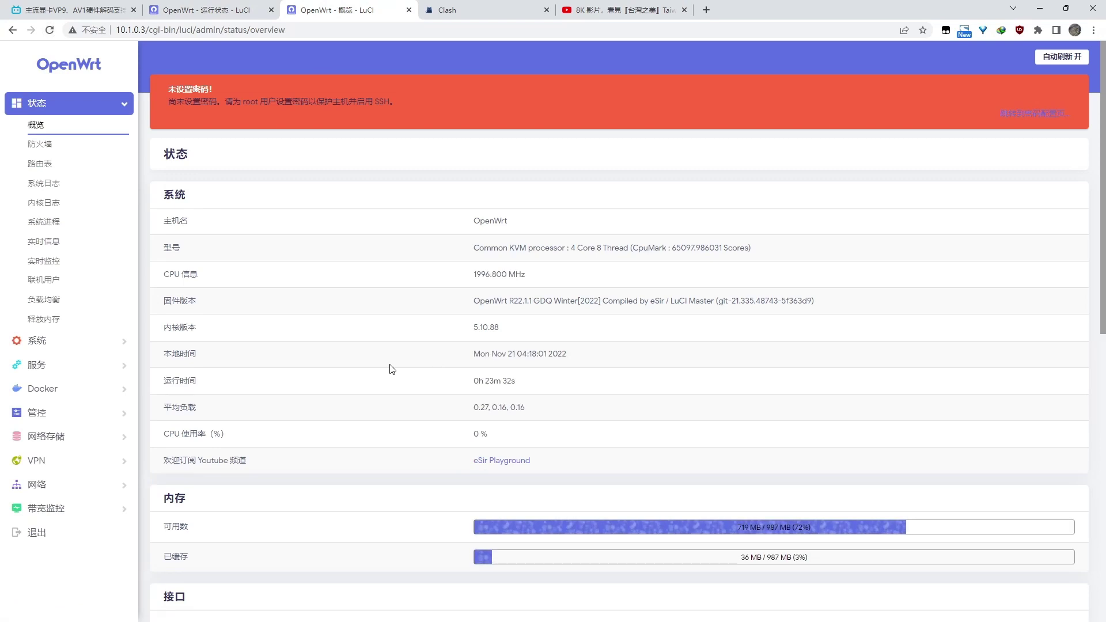
scroll(409, 370, "down", 3)
scroll(588, 323, "up", 3)
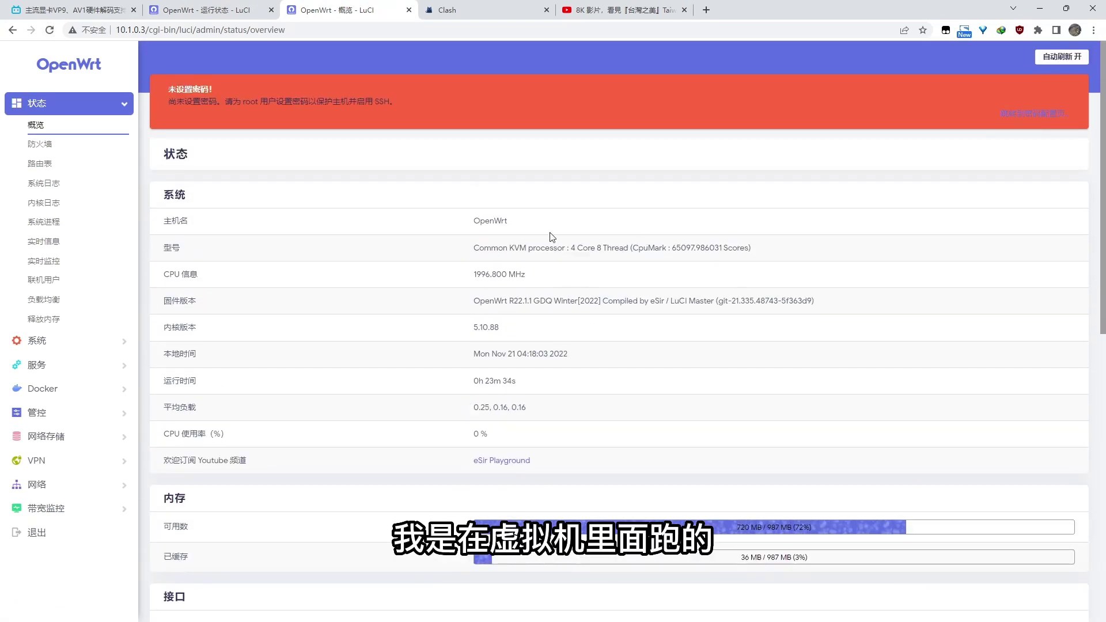
left_click(73, 366)
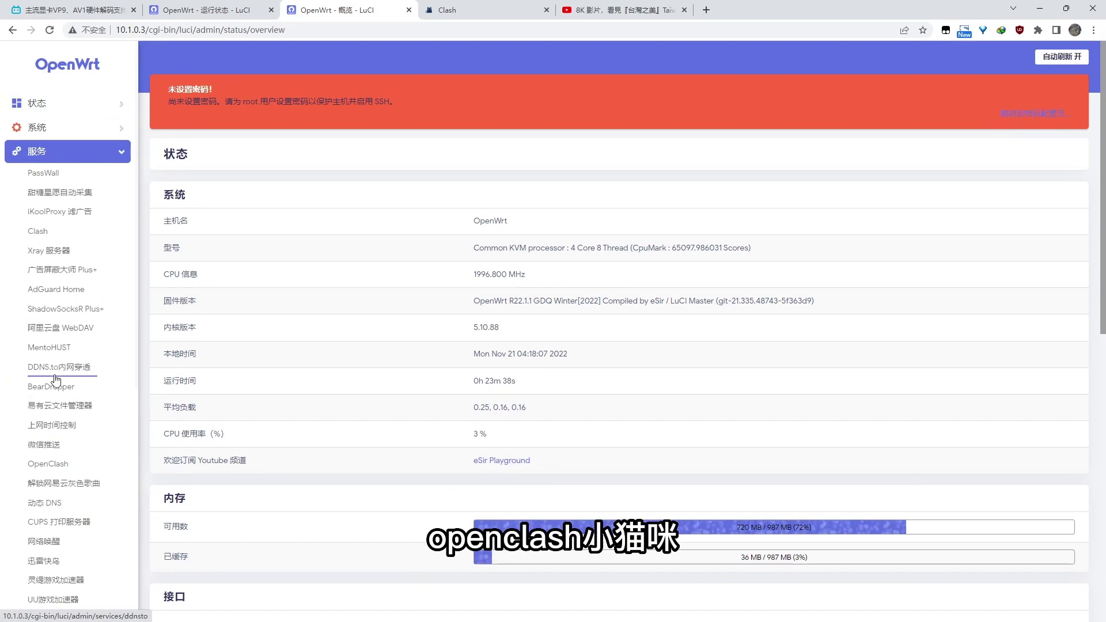
left_click(48, 463)
- Highlight the traffic statistics, including the 27.5 MB memory figure and upload/download totals
scroll(594, 447, "down", 5)
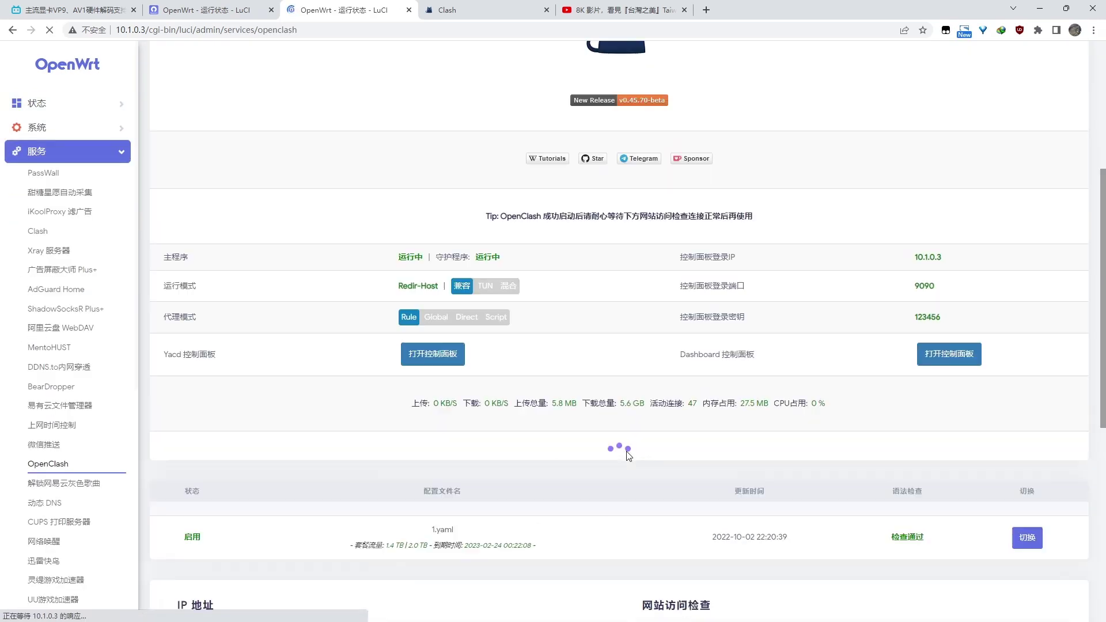
left_click_drag(396, 406, 773, 410)
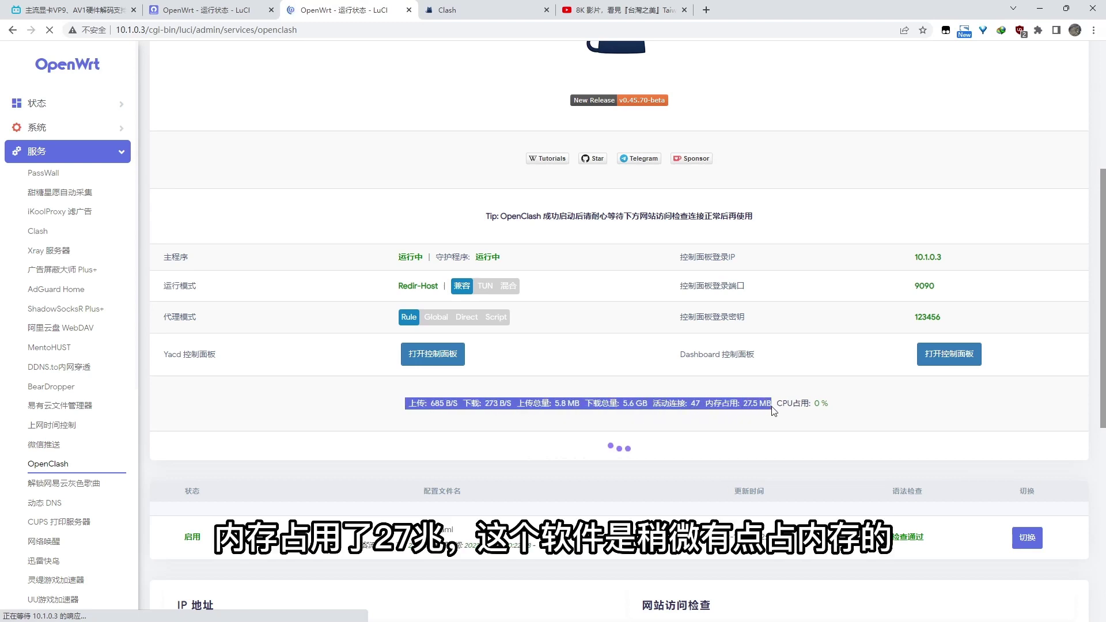
left_click_drag(707, 404, 773, 397)
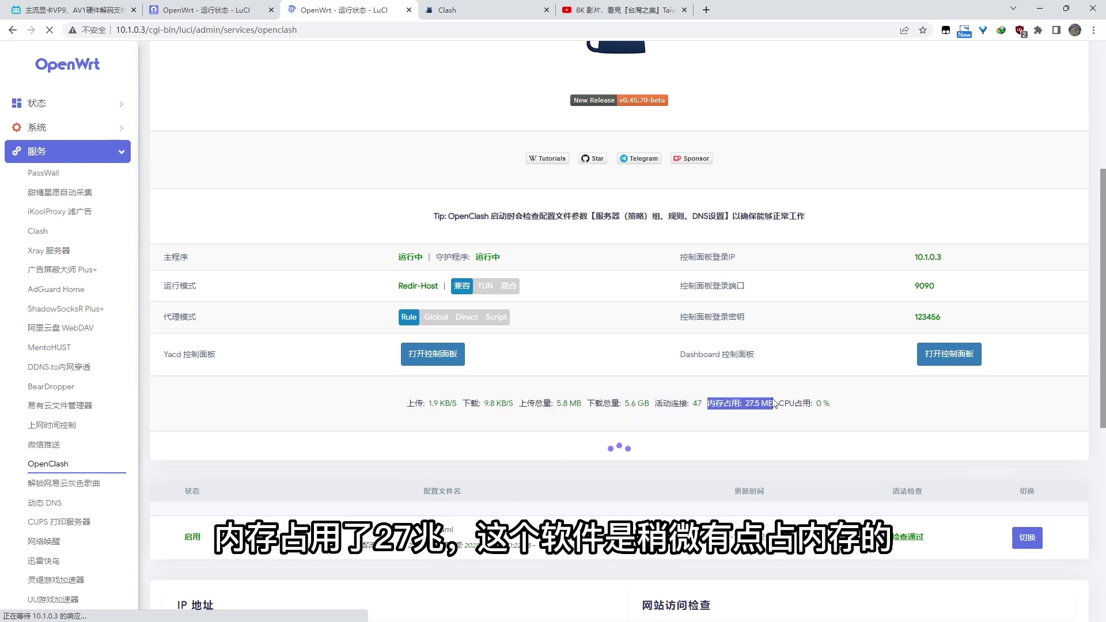
scroll(795, 393, "up", 5)
scroll(807, 390, "down", 5)
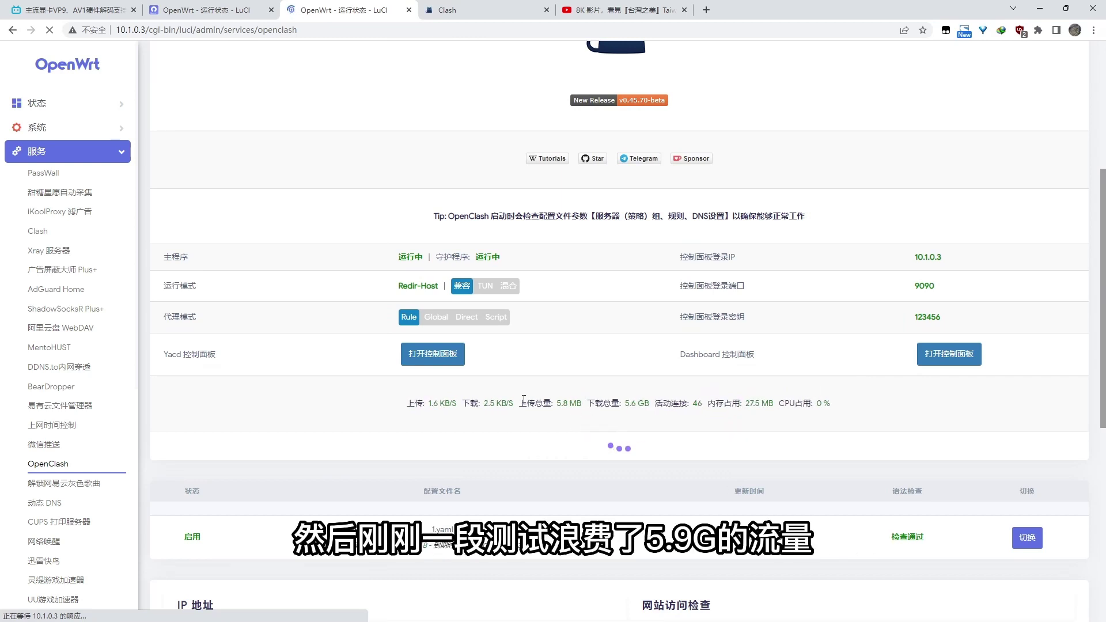
left_click_drag(527, 403, 615, 406)
left_click(598, 422)
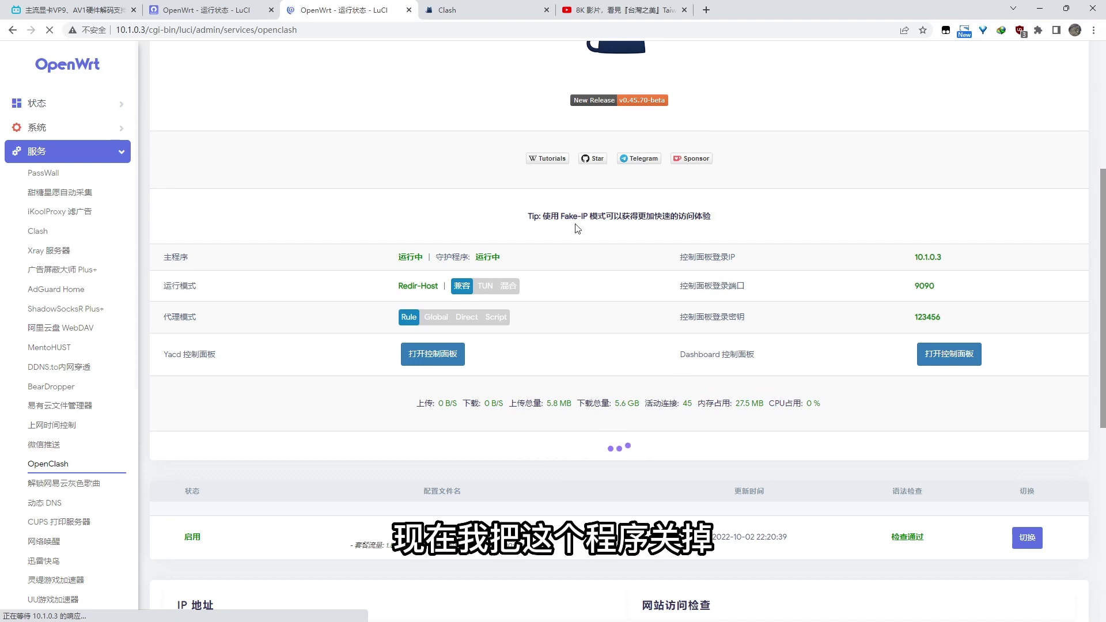
- Stop OpenClash and reload its page to confirm it stopped
scroll(562, 396, "down", 8)
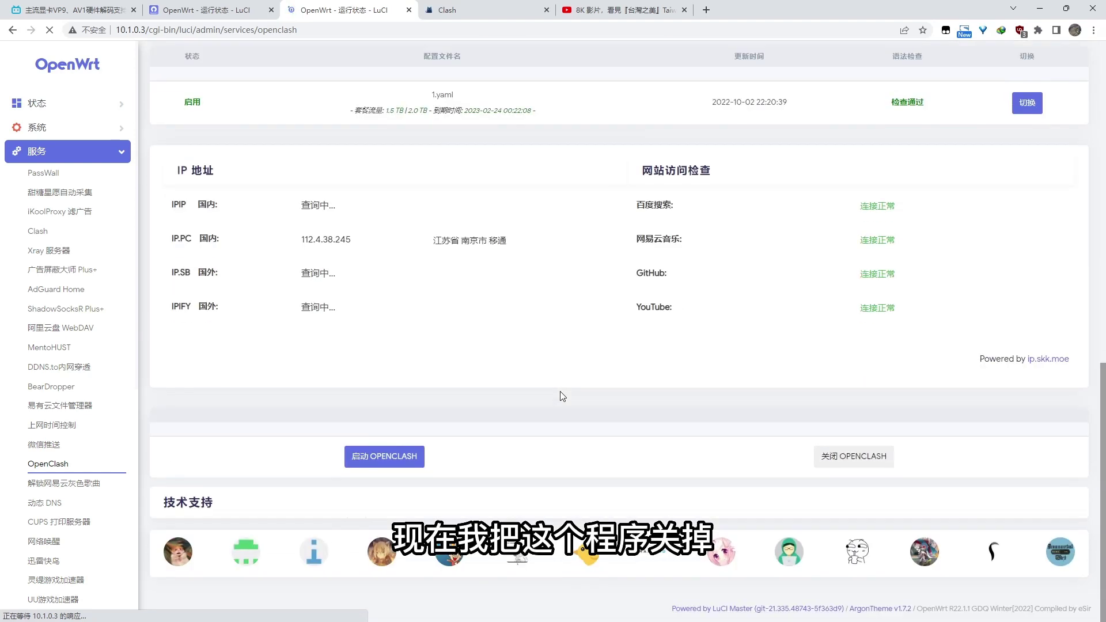
left_click(830, 459)
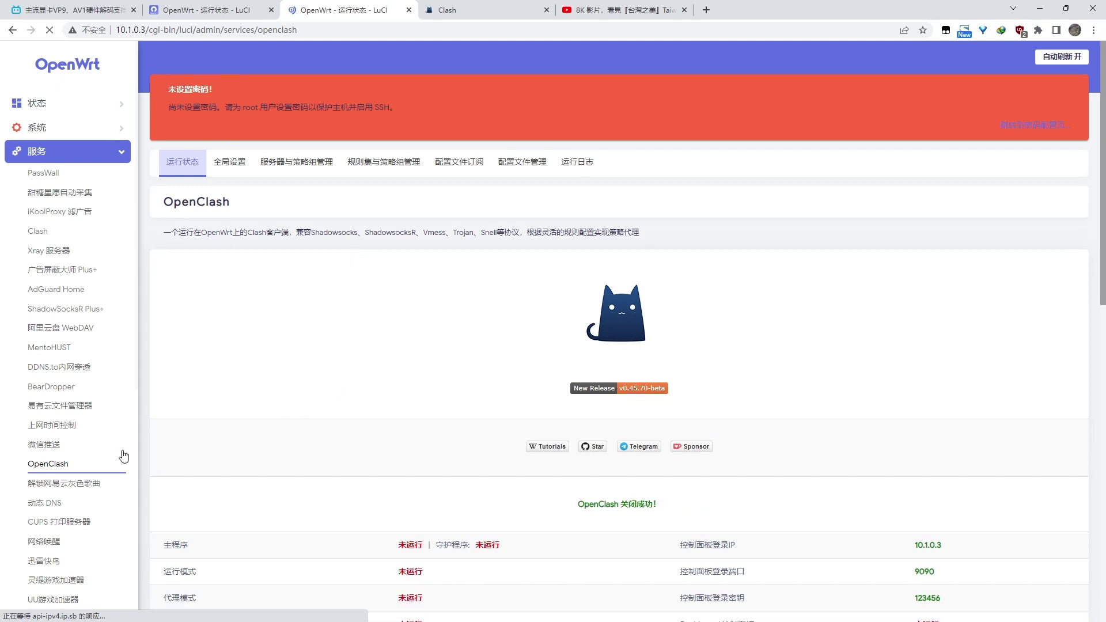
left_click(49, 471)
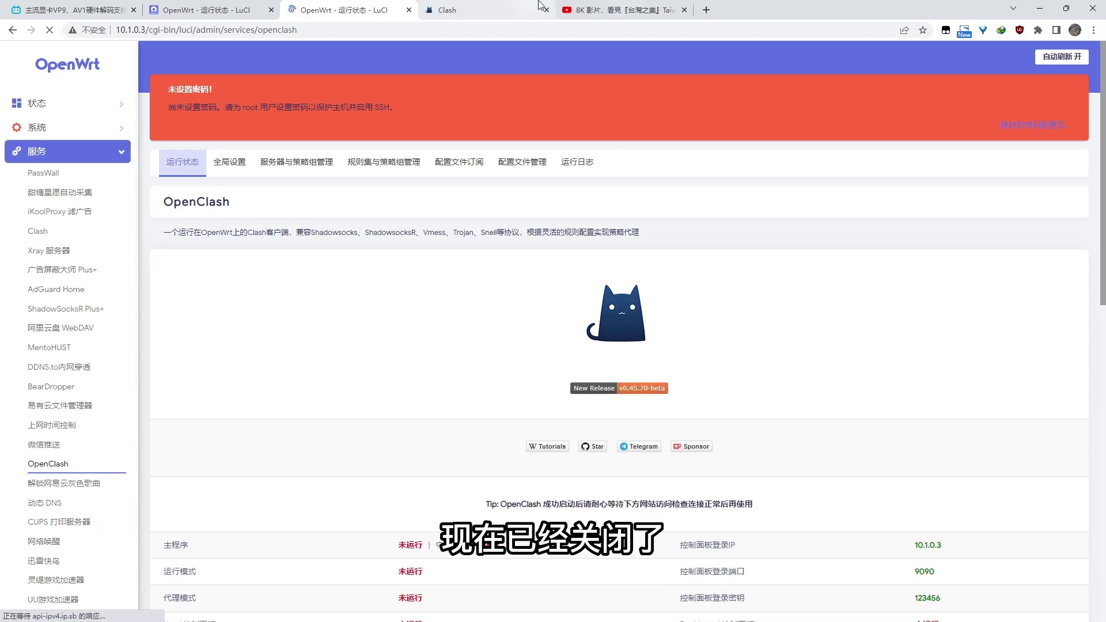
- Reload the YouTube video, close the 10.1.0.3 tab, and switch to the 192.168.12.1 router page
left_click(610, 8)
left_click(49, 30)
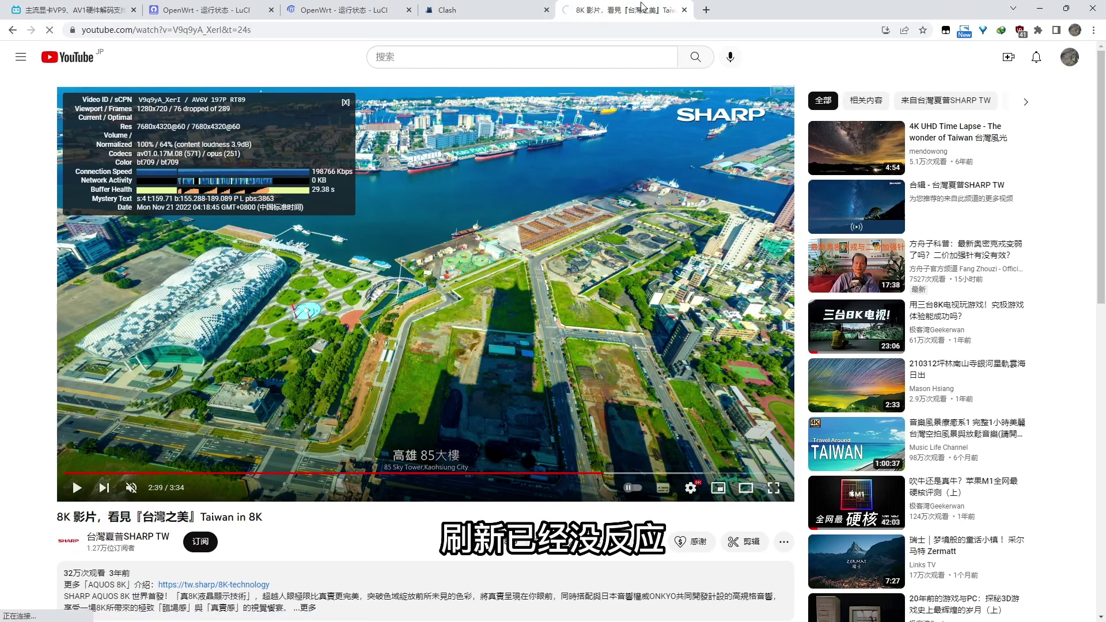
left_click(228, 5)
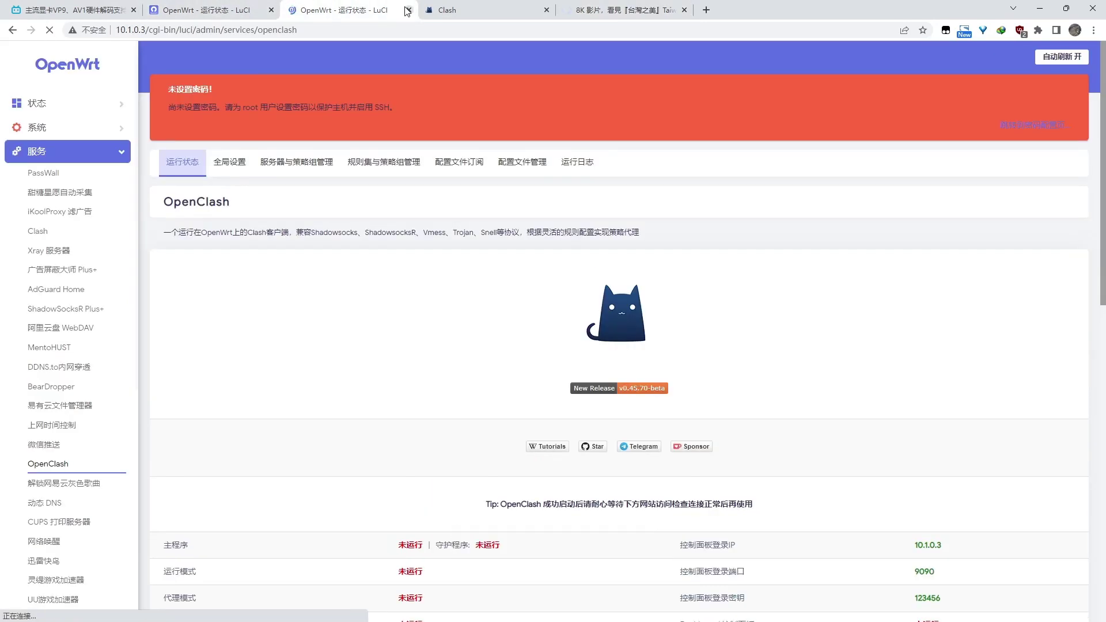
key("ctrl+w")
left_click(219, 18)
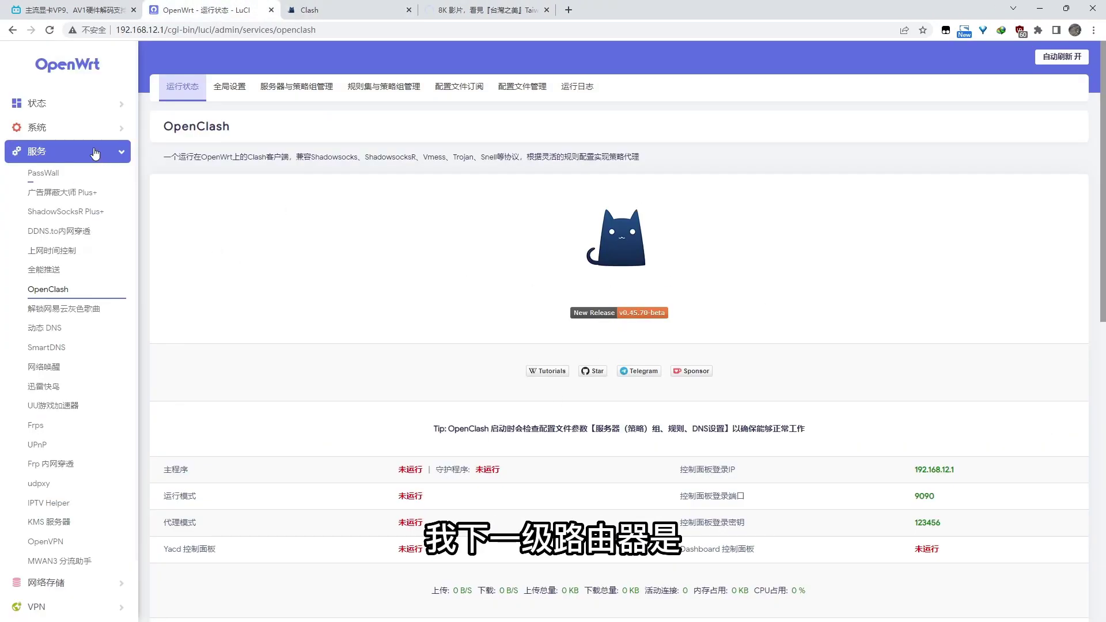
- Open the router status overview and select the MT7621 chip name
left_click(37, 103)
left_click(36, 125)
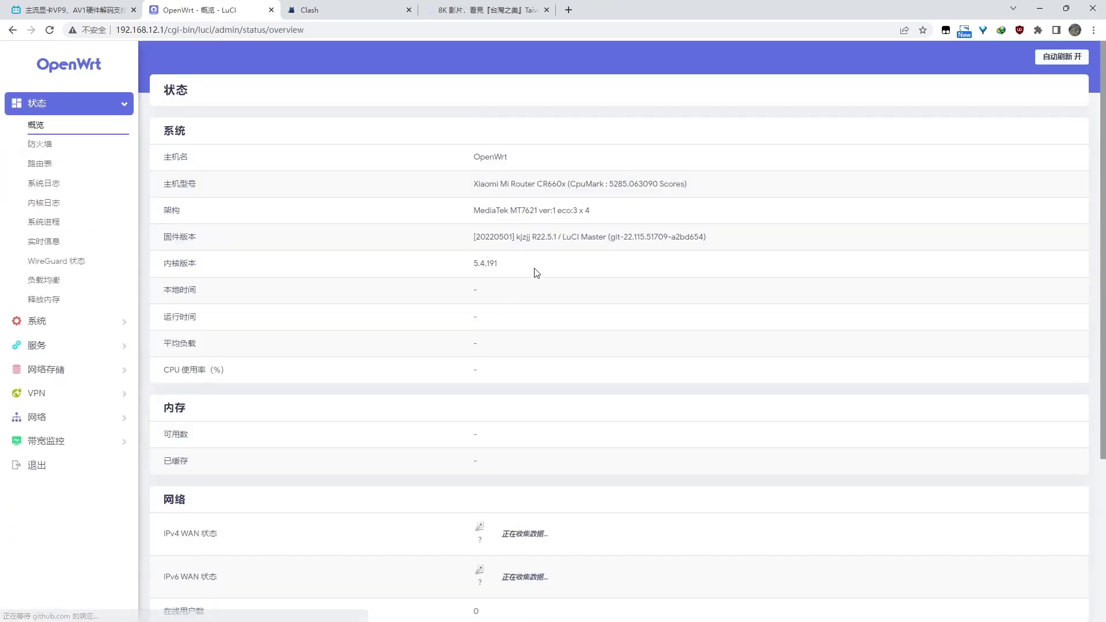
double_click(523, 210)
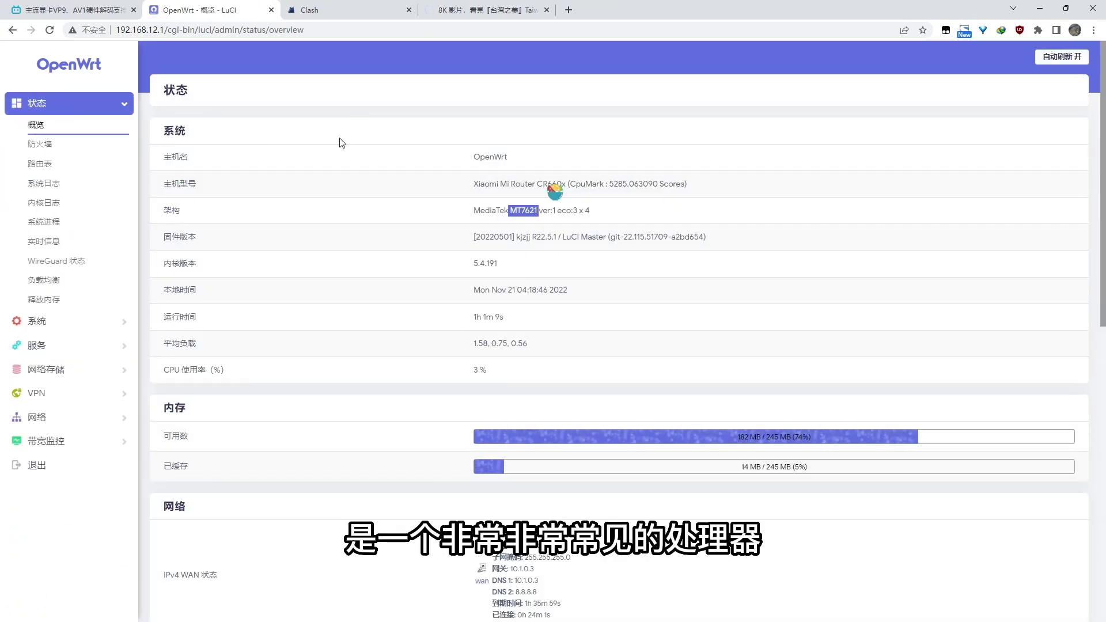
- Open the OpenClash status page from Services and scroll through it
left_click(66, 346)
left_click(36, 290)
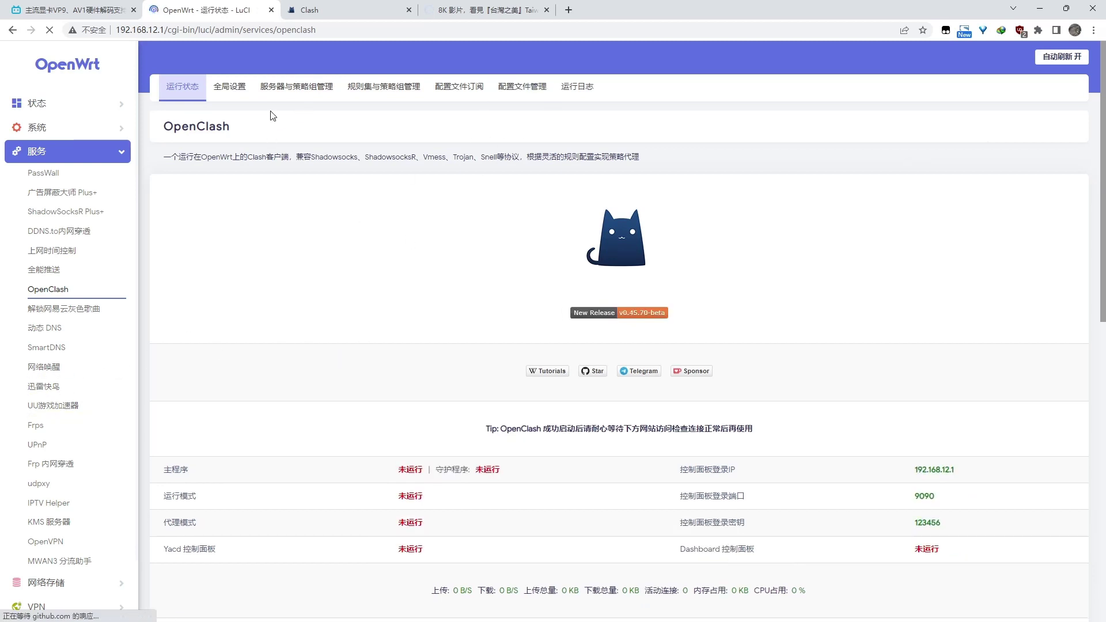
scroll(413, 353, "down", 4)
scroll(446, 357, "up", 4)
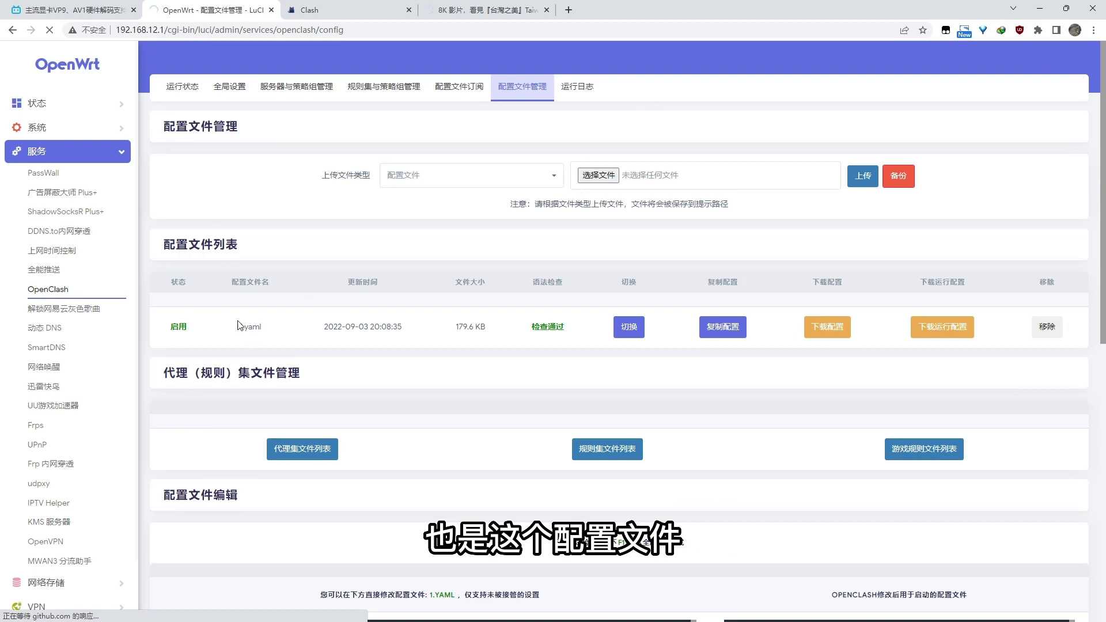
- Watch OpenClash's running status until the main program runs in Redir-Host mode with Rule proxying, then open the Clash dashboard
left_click(176, 92)
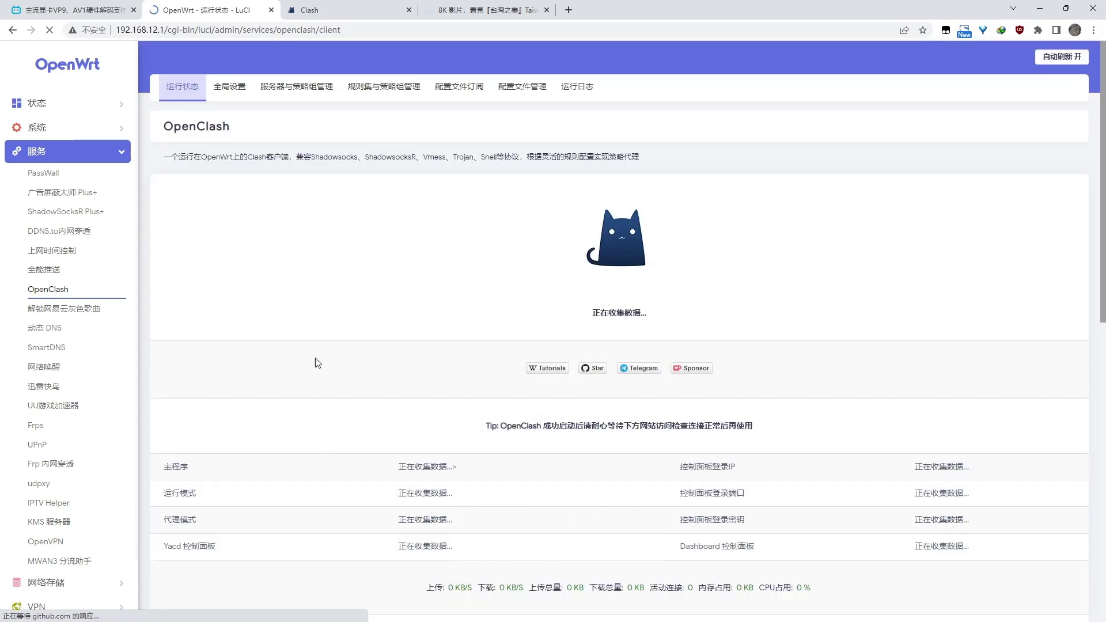
scroll(555, 439, "down", 8)
scroll(555, 439, "down", 3)
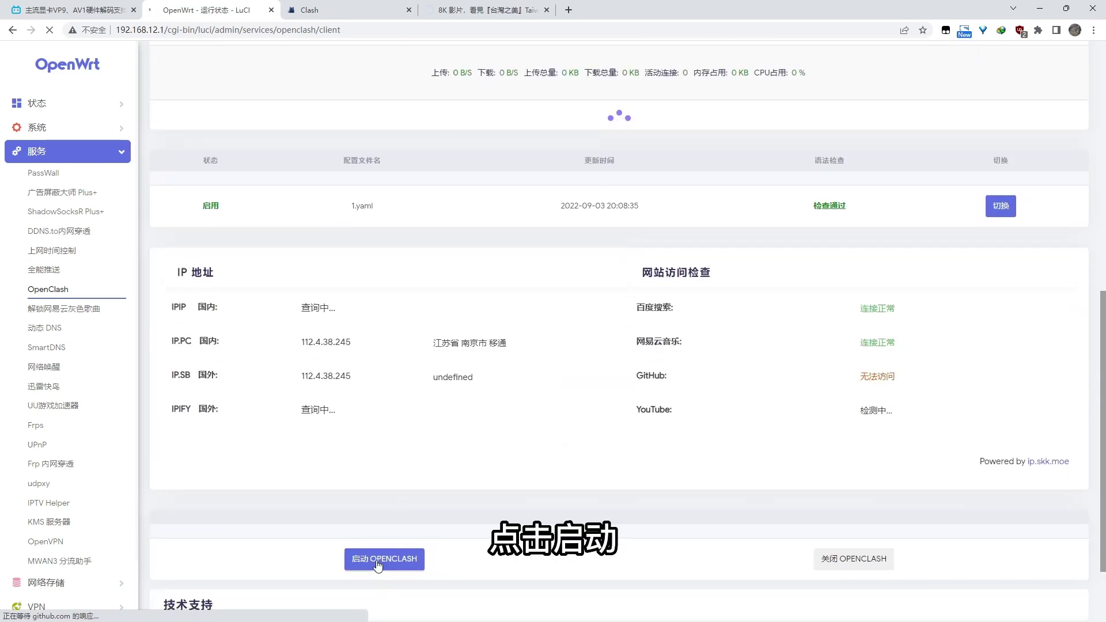
scroll(486, 432, "up", 5)
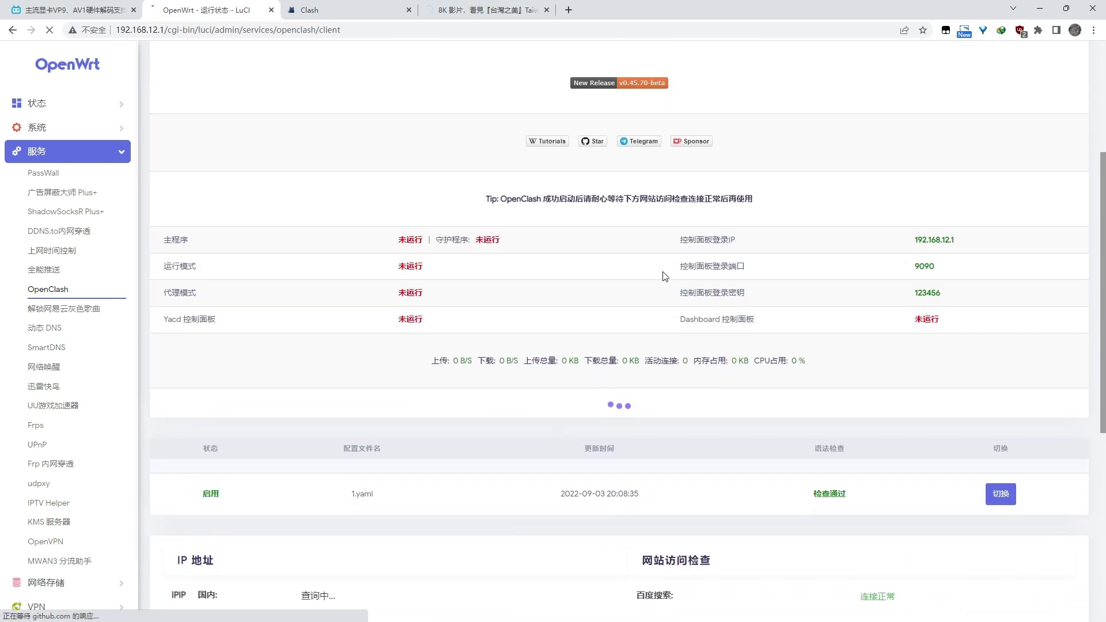
scroll(633, 264, "up", 4)
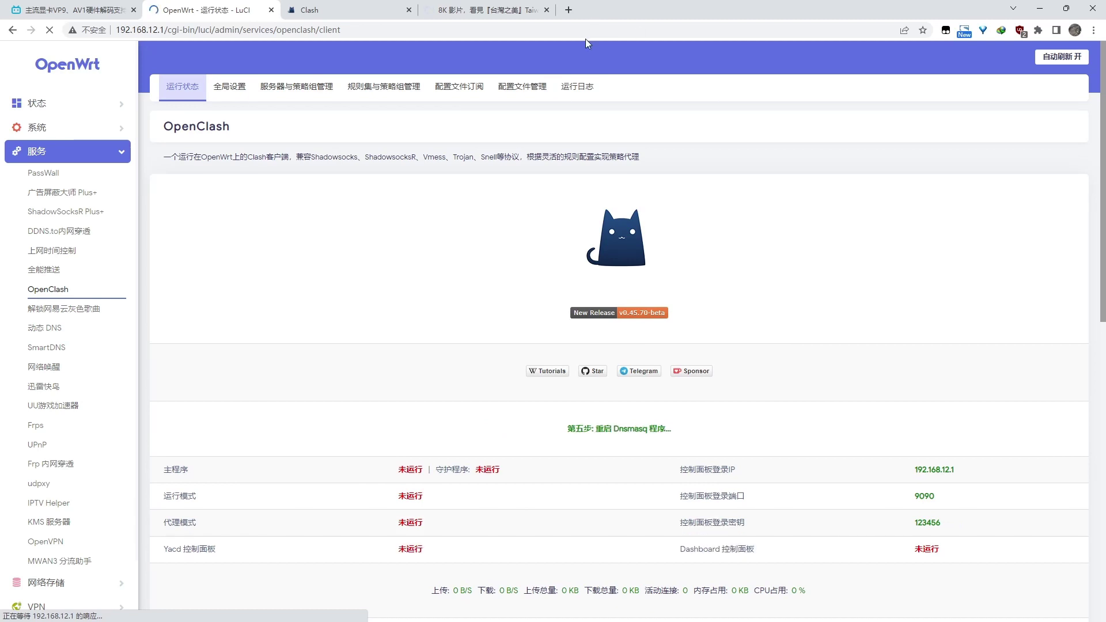
scroll(749, 259, "down", 3)
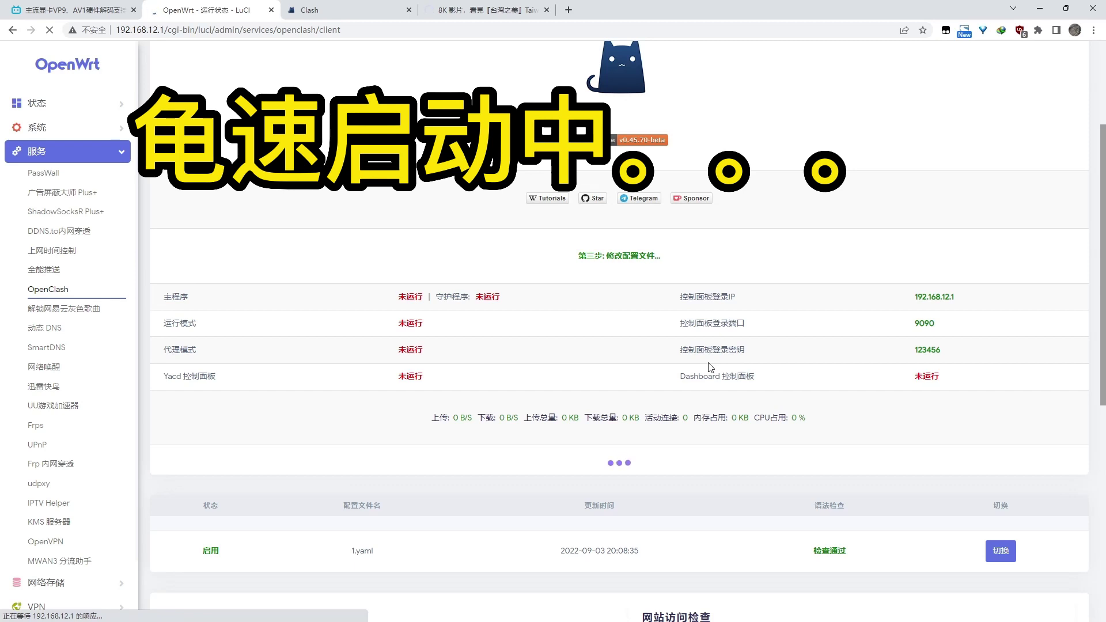
scroll(710, 367, "up", 3)
scroll(710, 367, "down", 1)
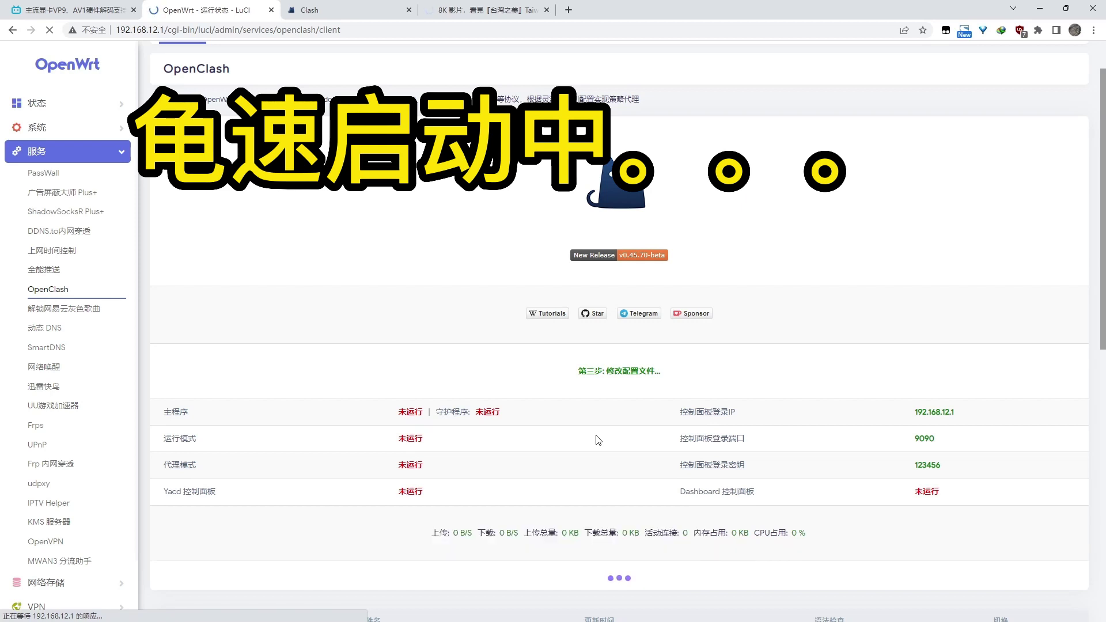
scroll(598, 440, "down", 1)
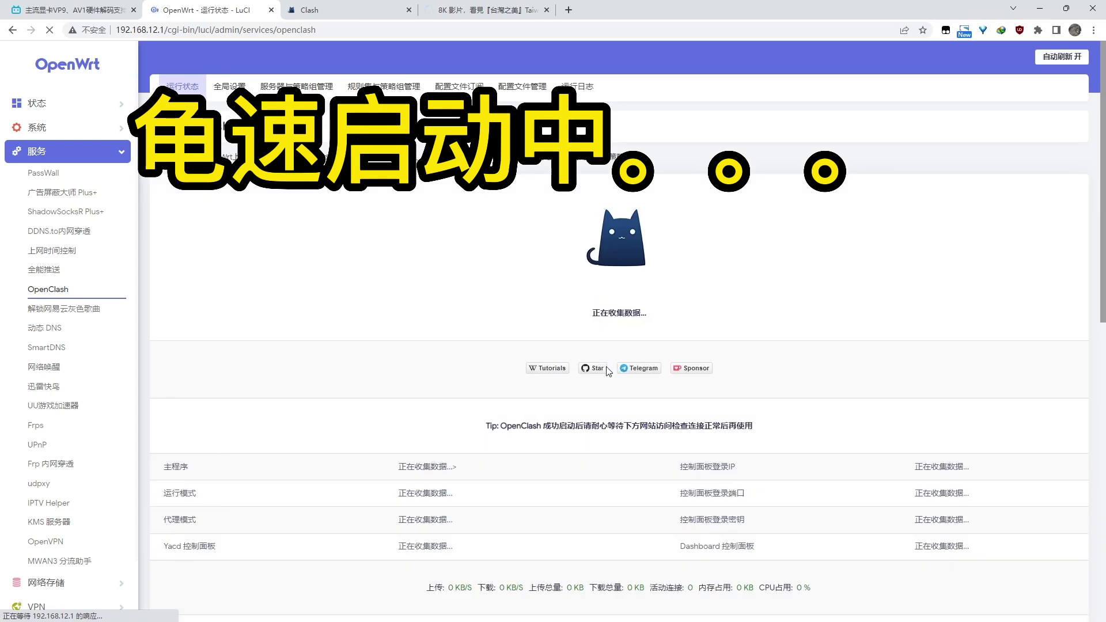
scroll(638, 423, "down", 2)
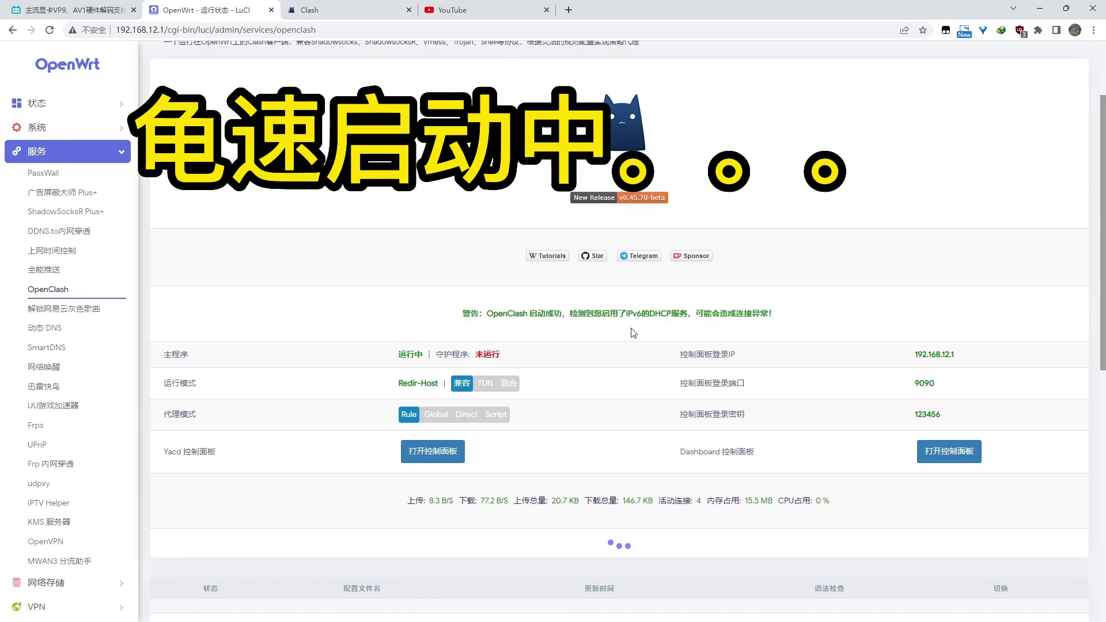
scroll(634, 332, "up", 1)
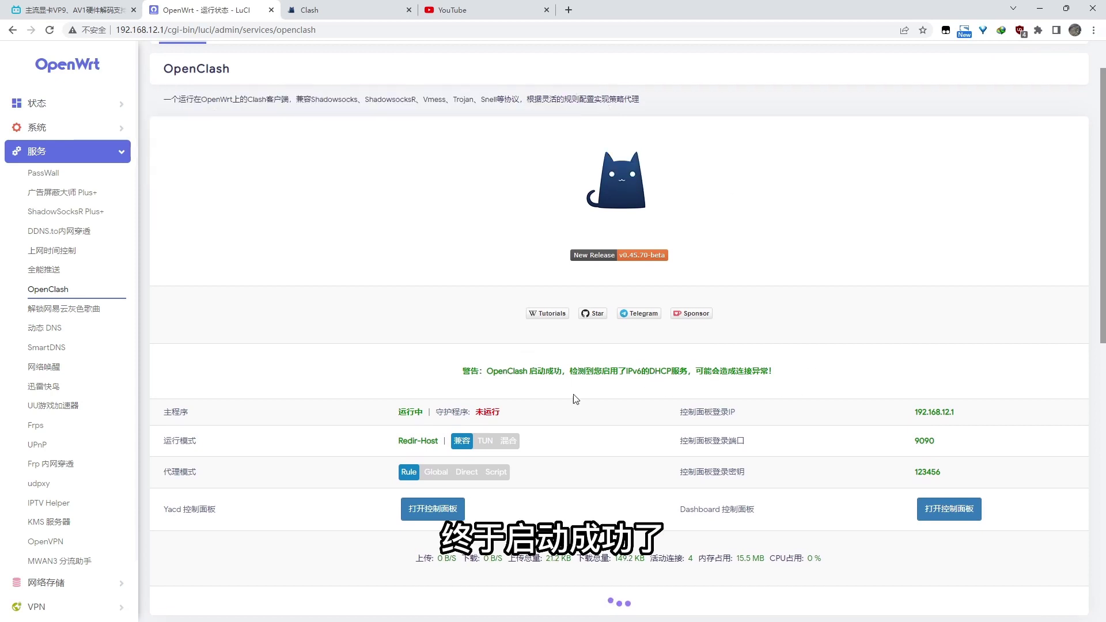
left_click(956, 515)
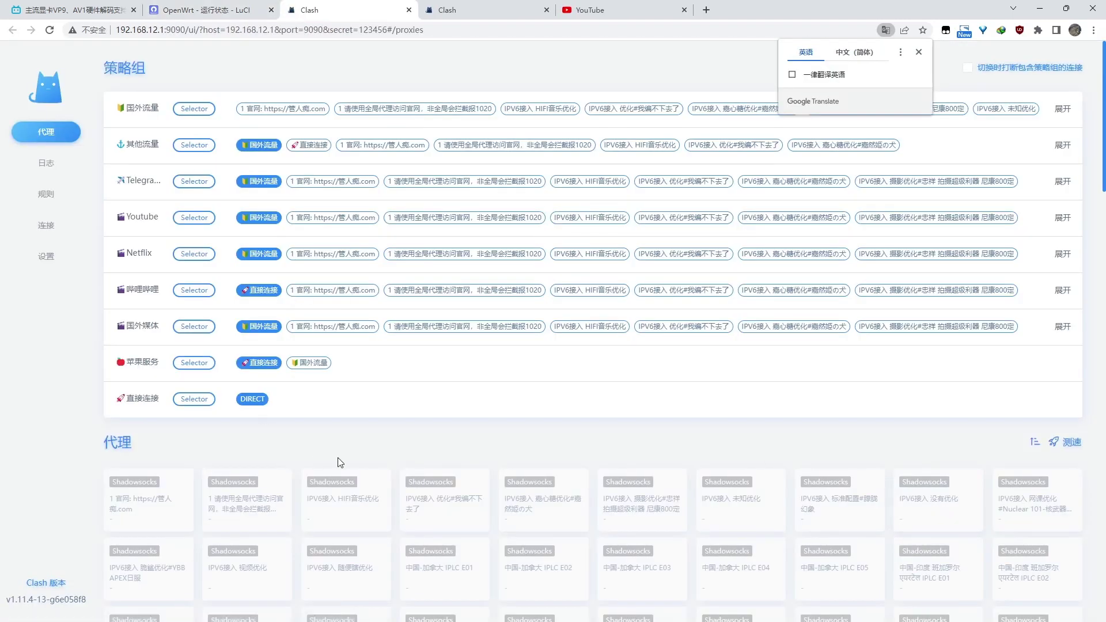
- Latency-test all proxies and scroll through the Shadowsocks node results, fastest at 81 ms
left_click(1066, 442)
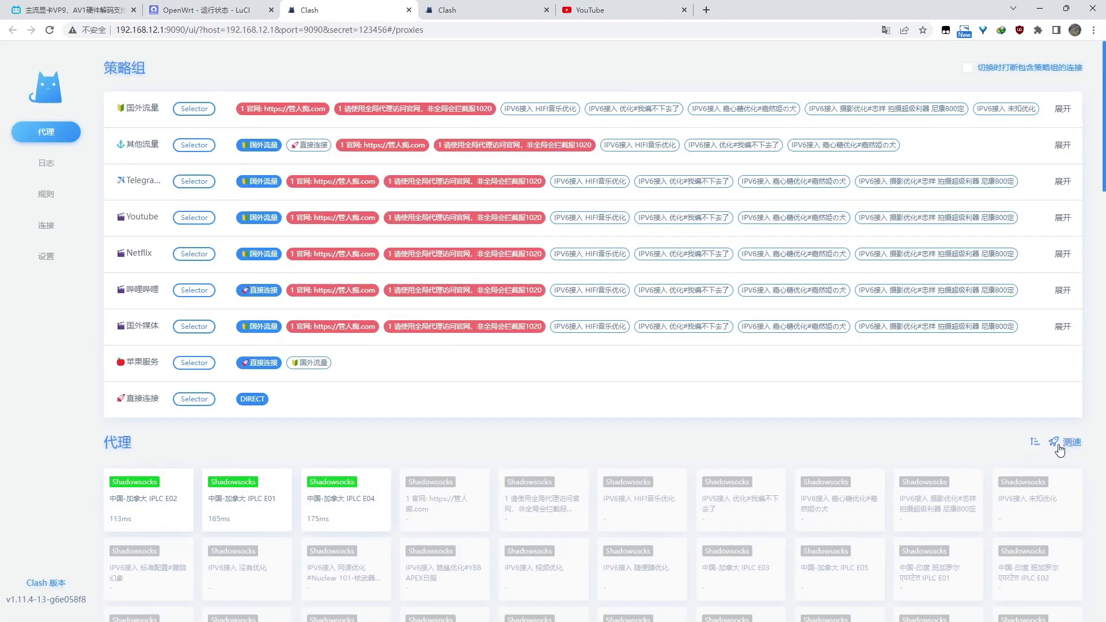
scroll(541, 438, "down", 2)
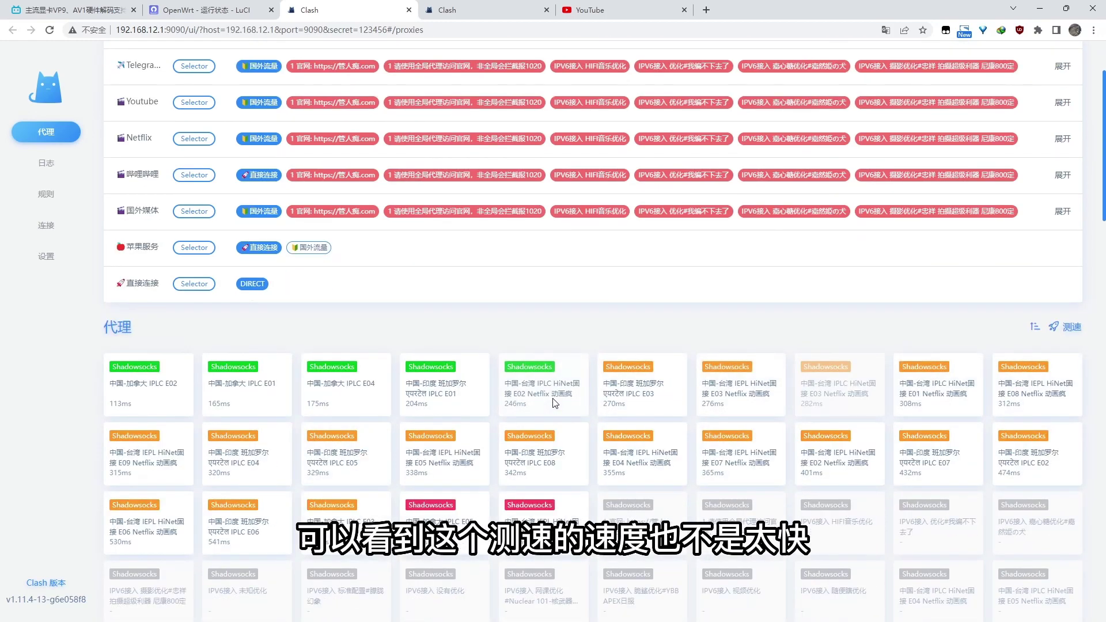
scroll(541, 397, "down", 3)
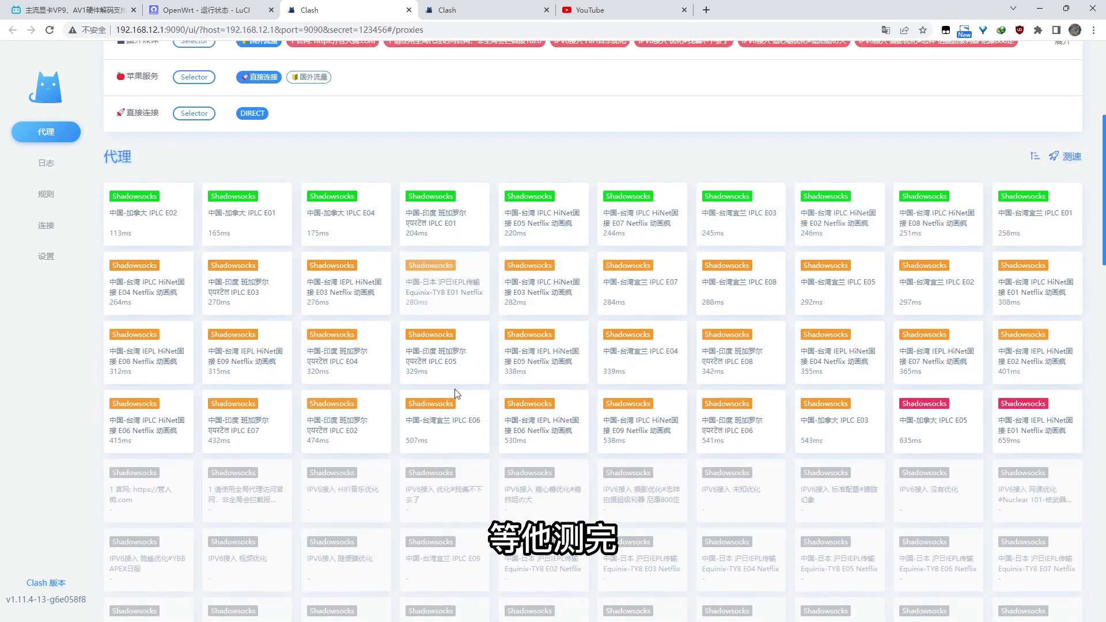
scroll(547, 438, "up", 5)
scroll(578, 461, "down", 7)
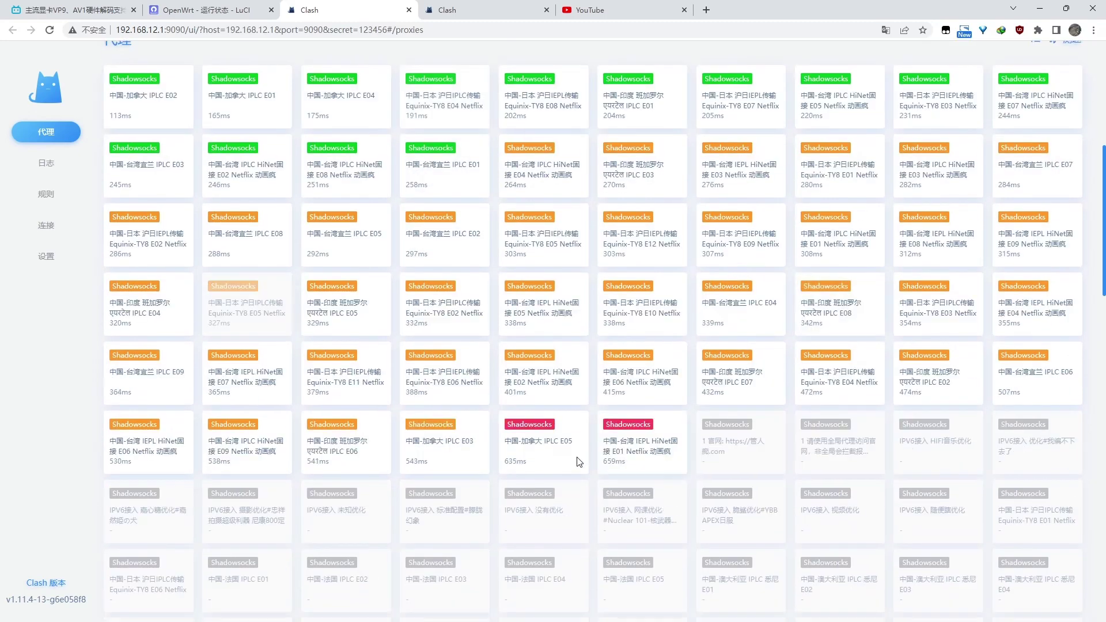
scroll(578, 461, "down", 2)
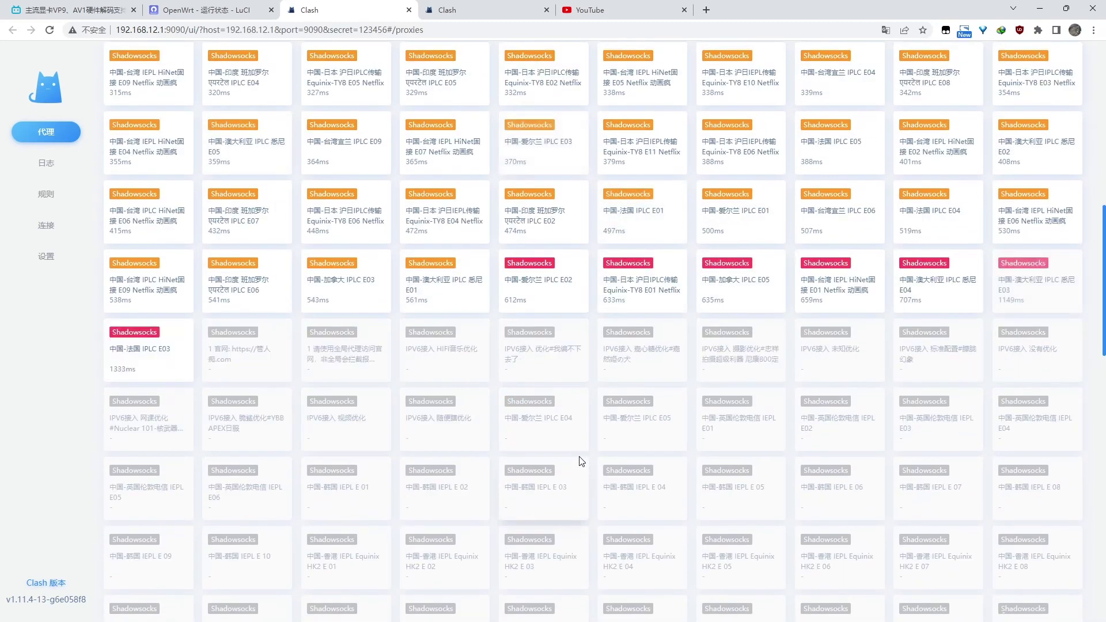
scroll(583, 459, "up", 10)
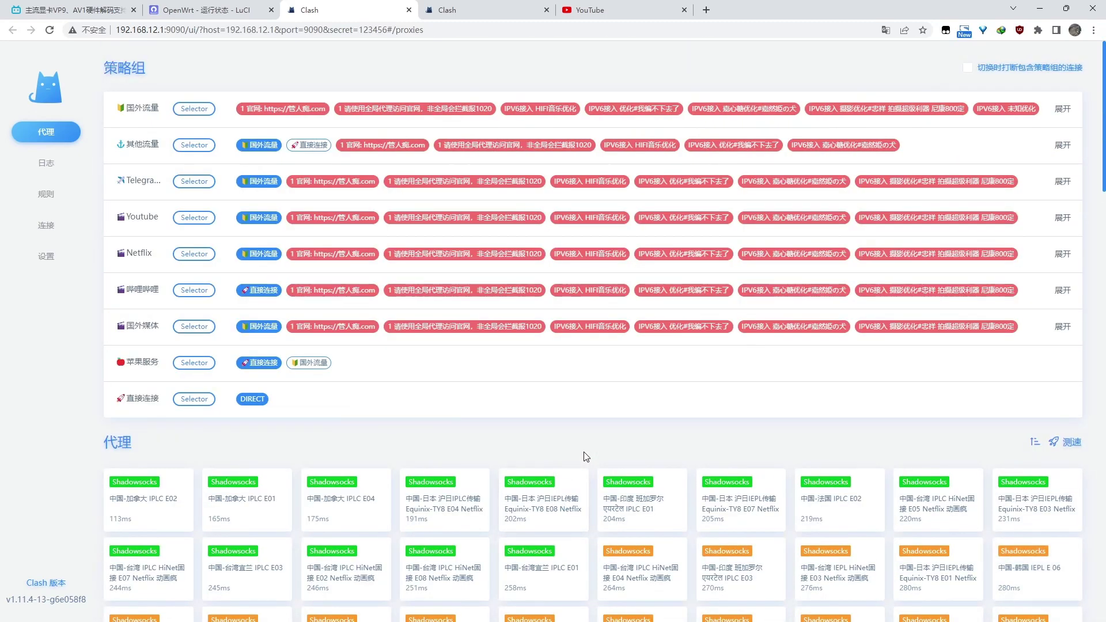
scroll(587, 457, "down", 1)
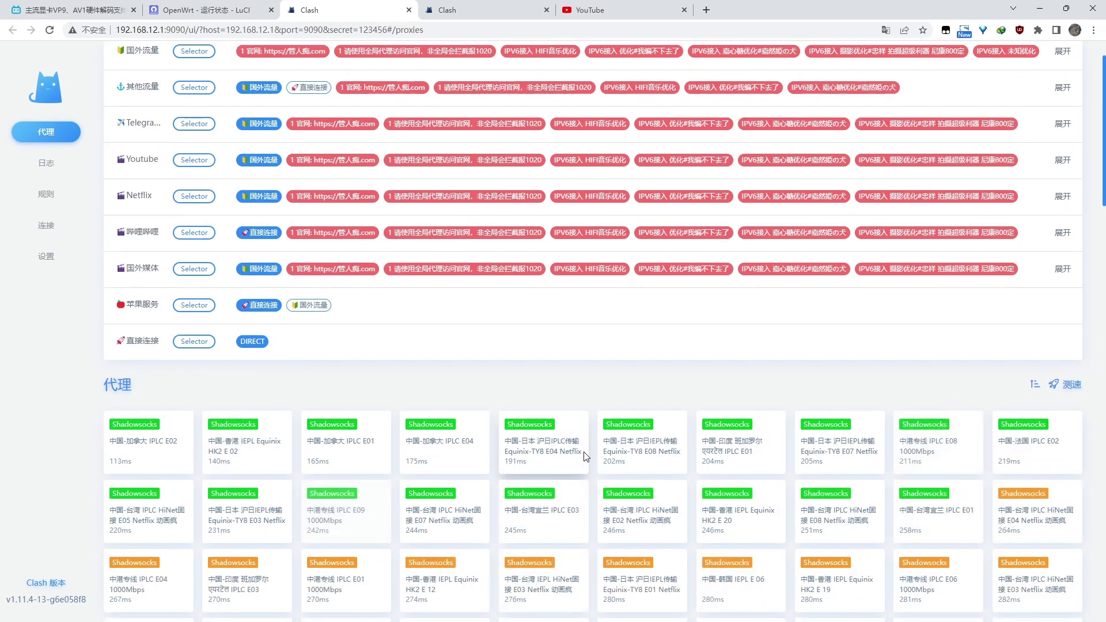
scroll(584, 456, "down", 4)
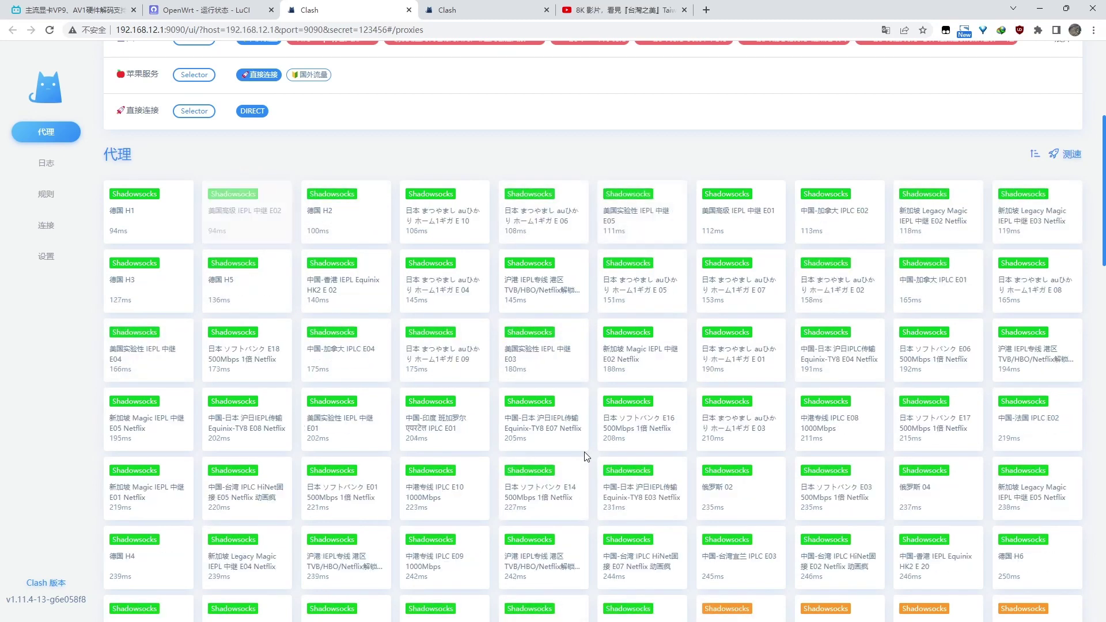
scroll(587, 457, "down", 4)
scroll(587, 457, "down", 1)
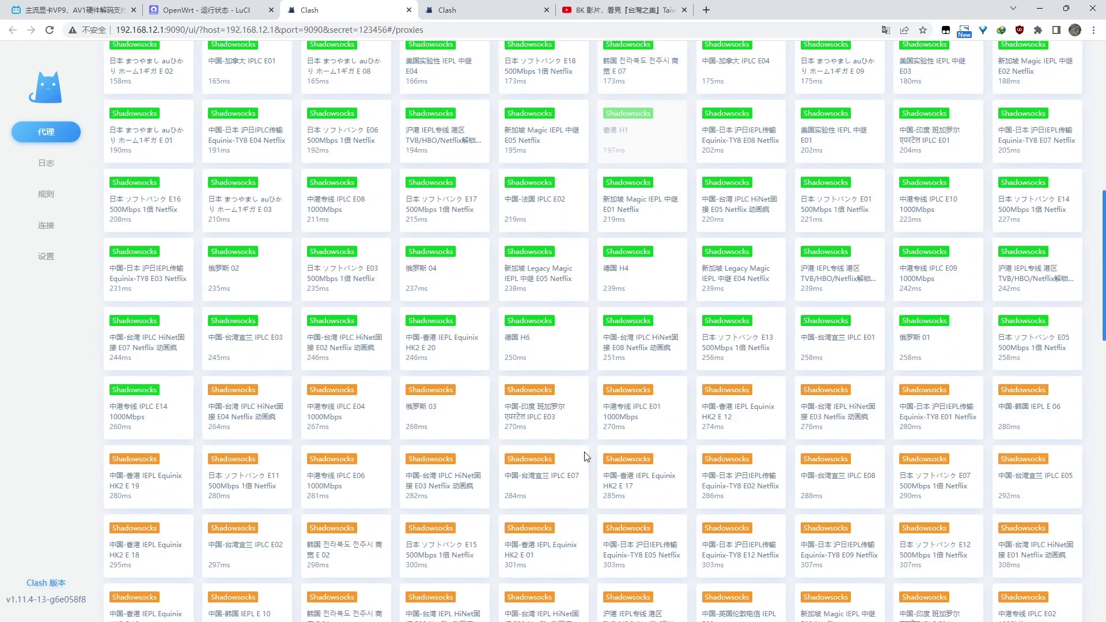
scroll(586, 457, "down", 8)
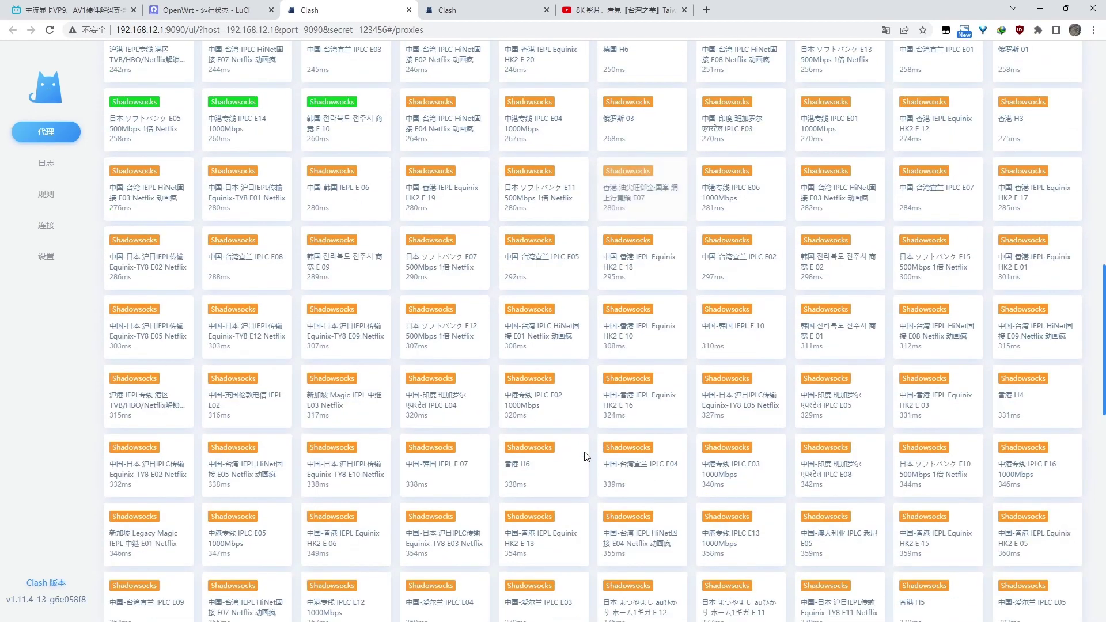
scroll(587, 457, "up", 15)
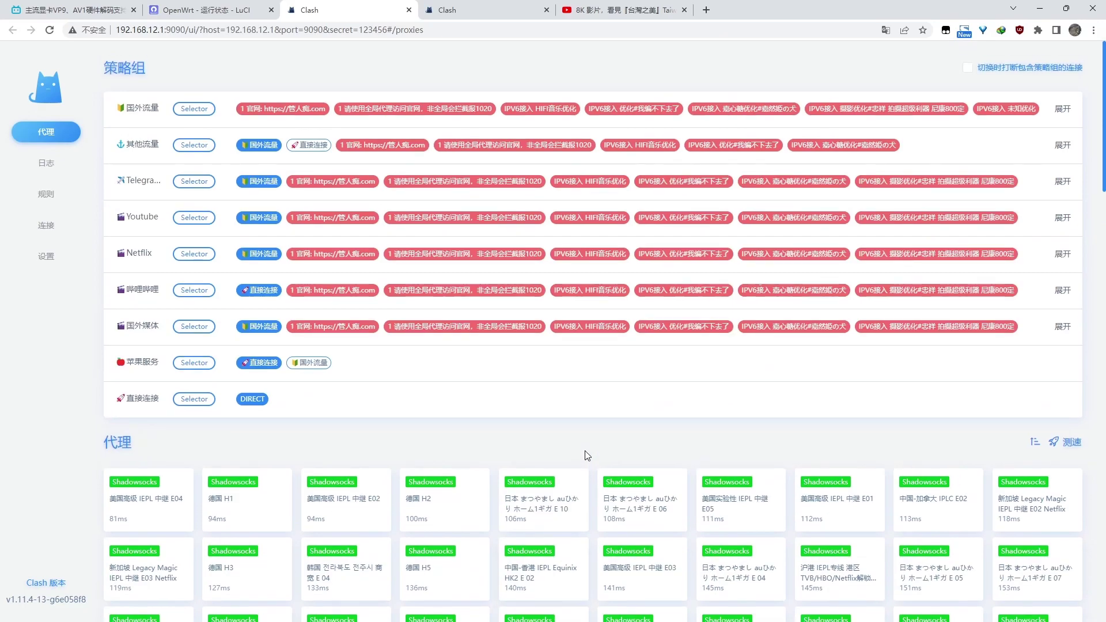
scroll(587, 457, "down", 6)
scroll(586, 457, "down", 12)
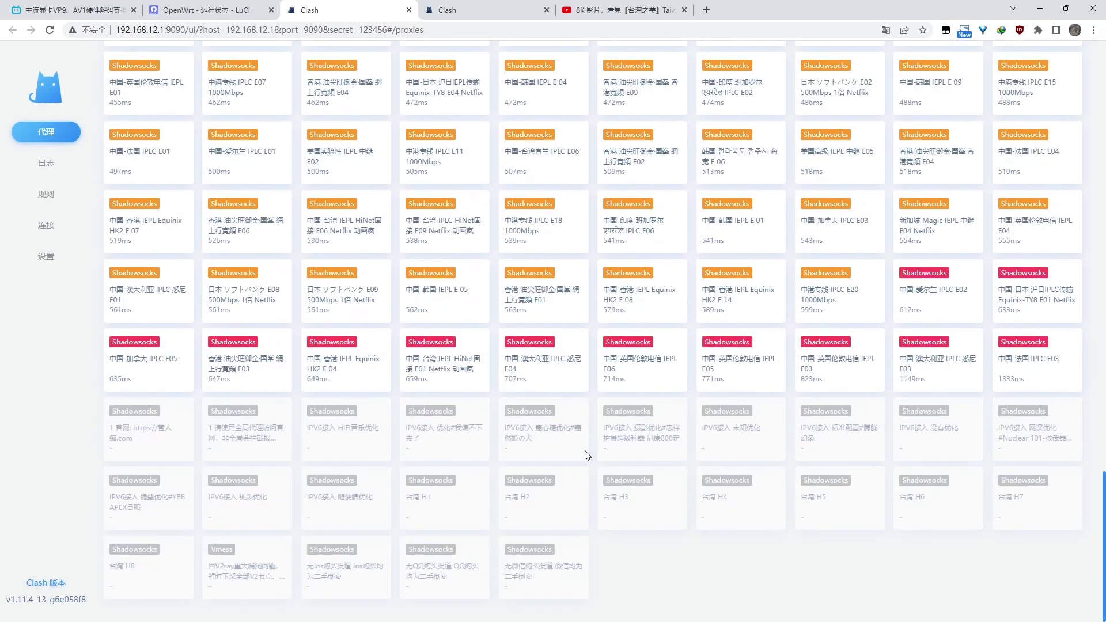
scroll(665, 483, "up", 17)
scroll(666, 483, "up", 3)
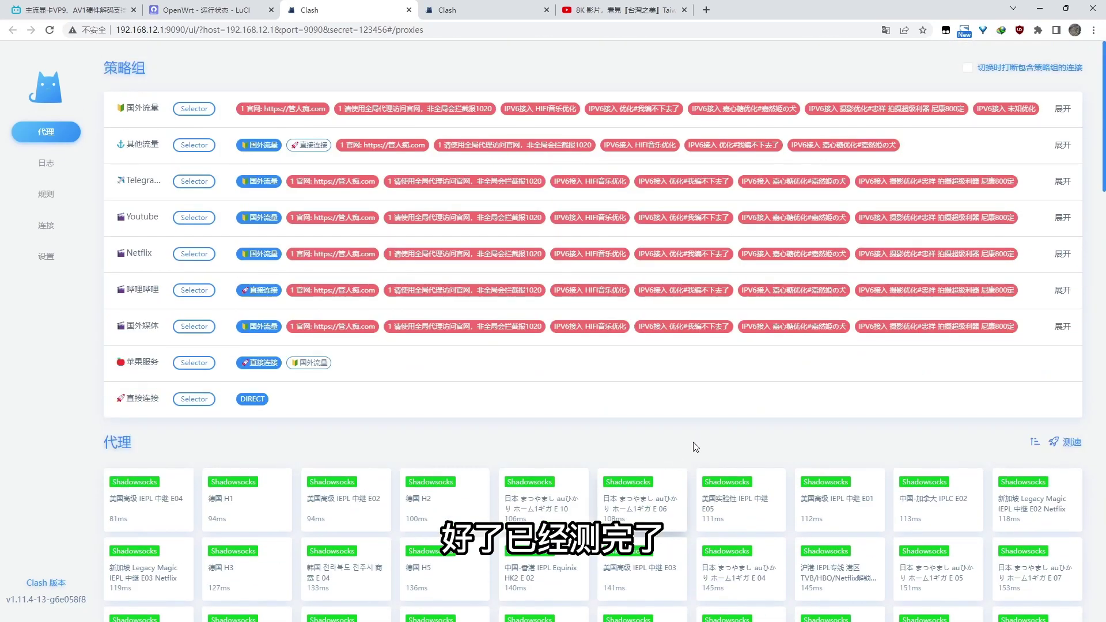
- Route the 国外流量 group through the Japan Equinix-TY8 E01 Netflix node and view Connections
left_click(1067, 109)
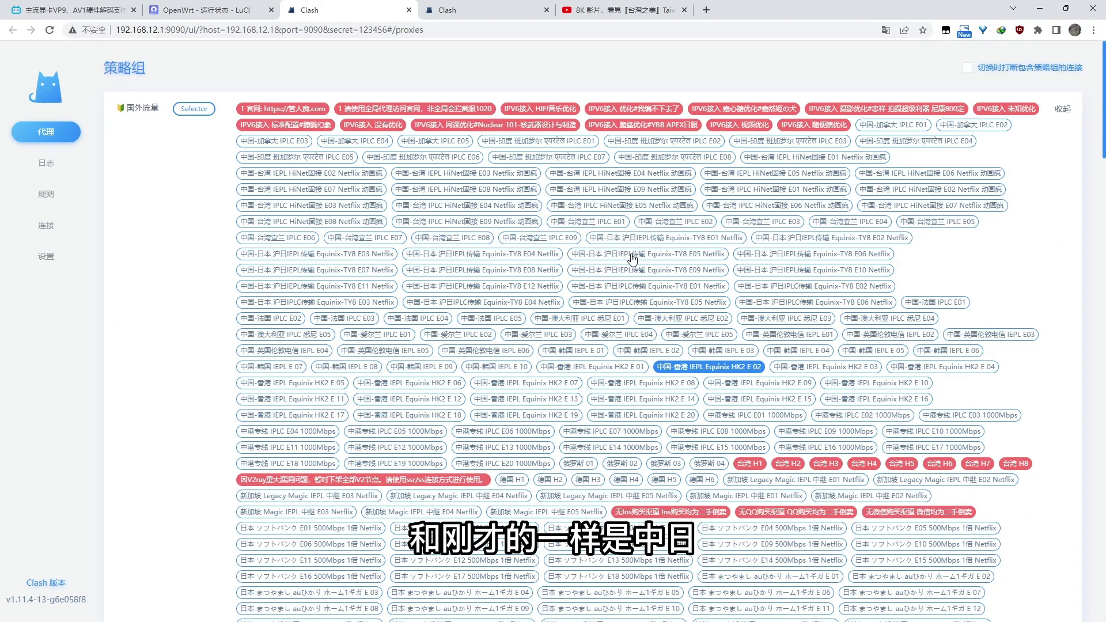
left_click(716, 241)
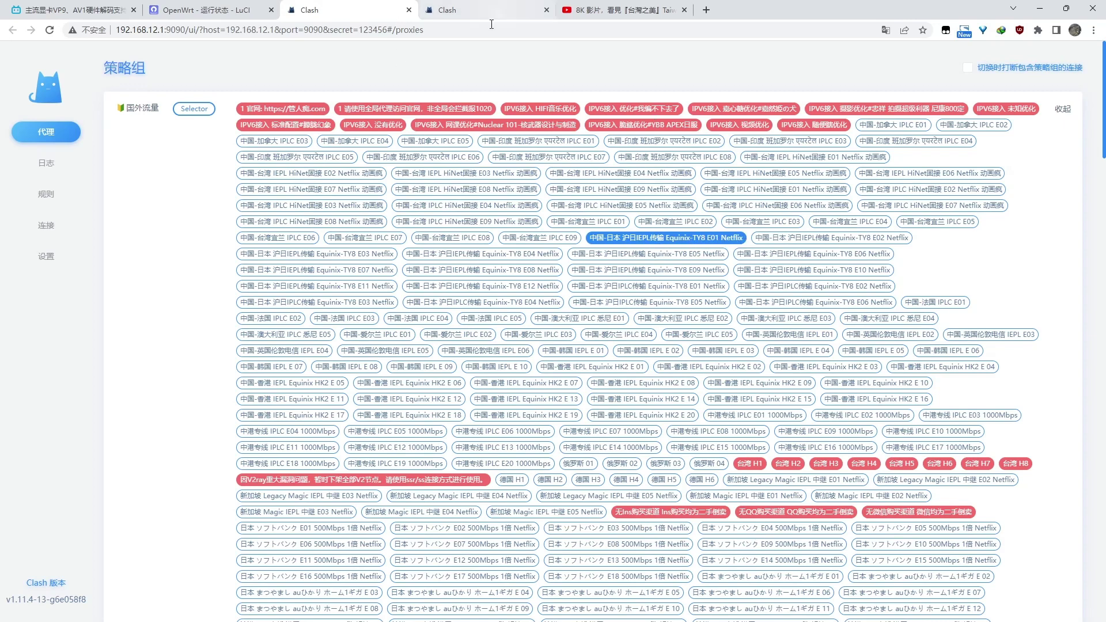
left_click(48, 227)
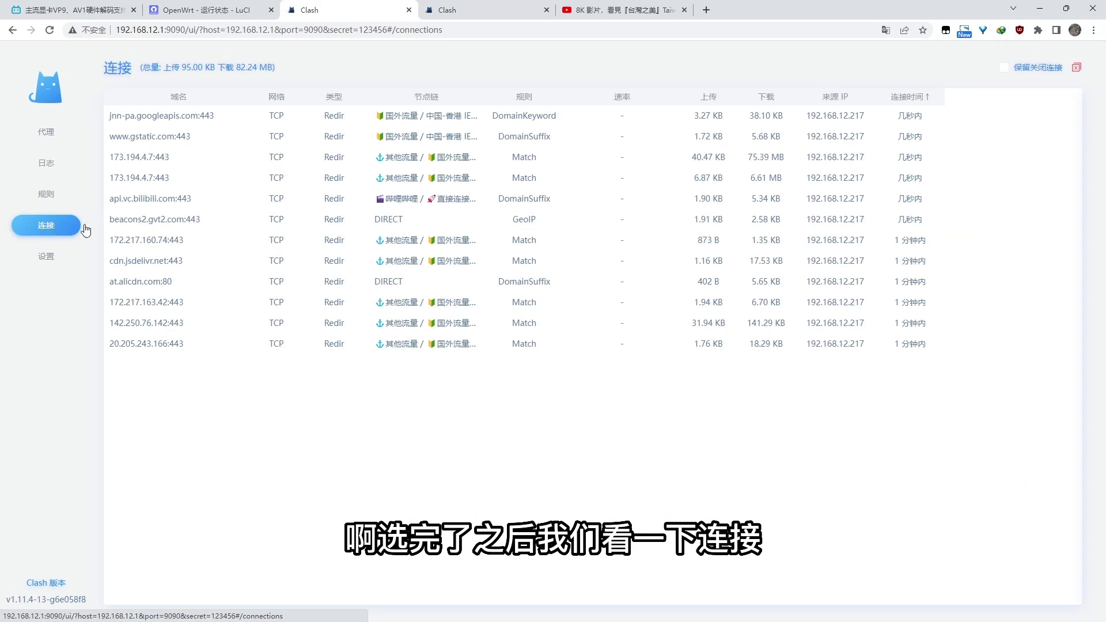
- Widen the chain column, close all connections, and return to the YouTube video
left_click_drag(481, 97, 683, 96)
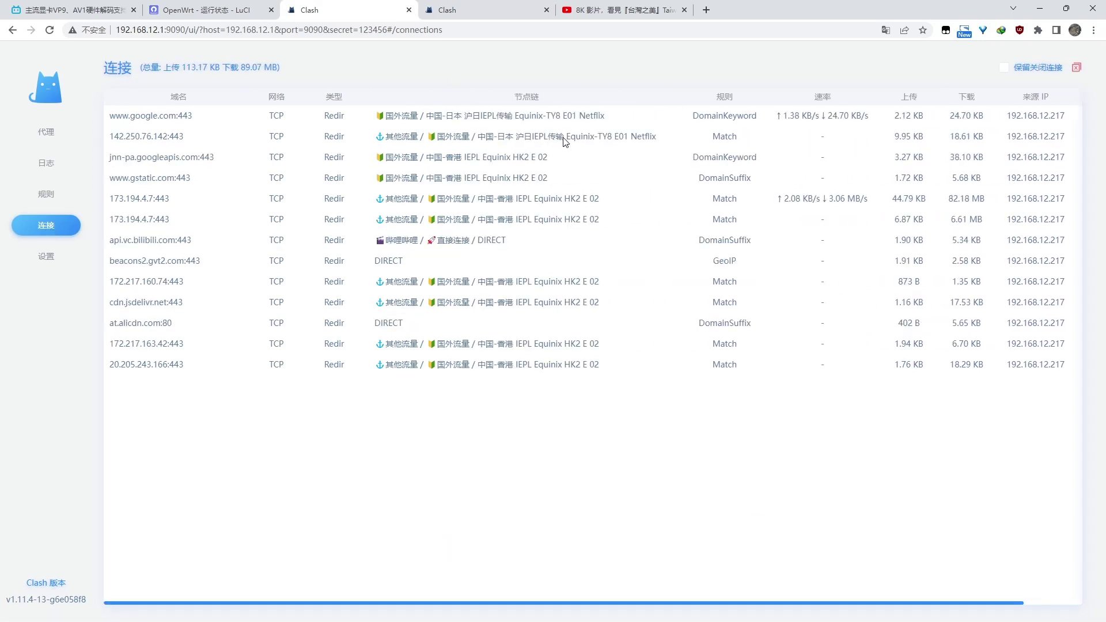
left_click(1075, 66)
left_click(633, 339)
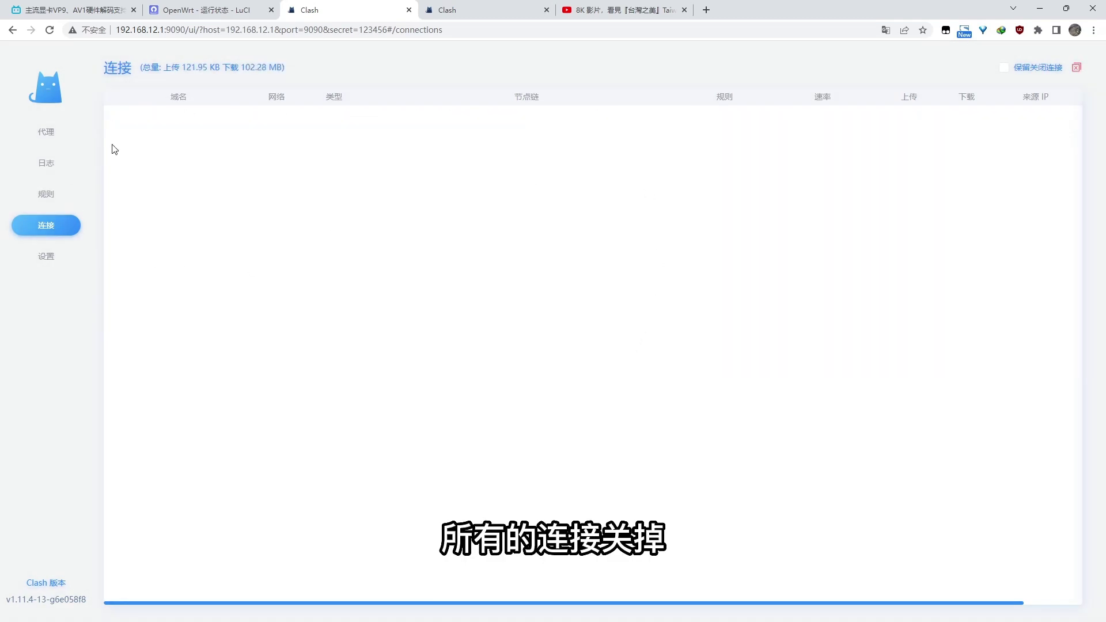
left_click(622, 9)
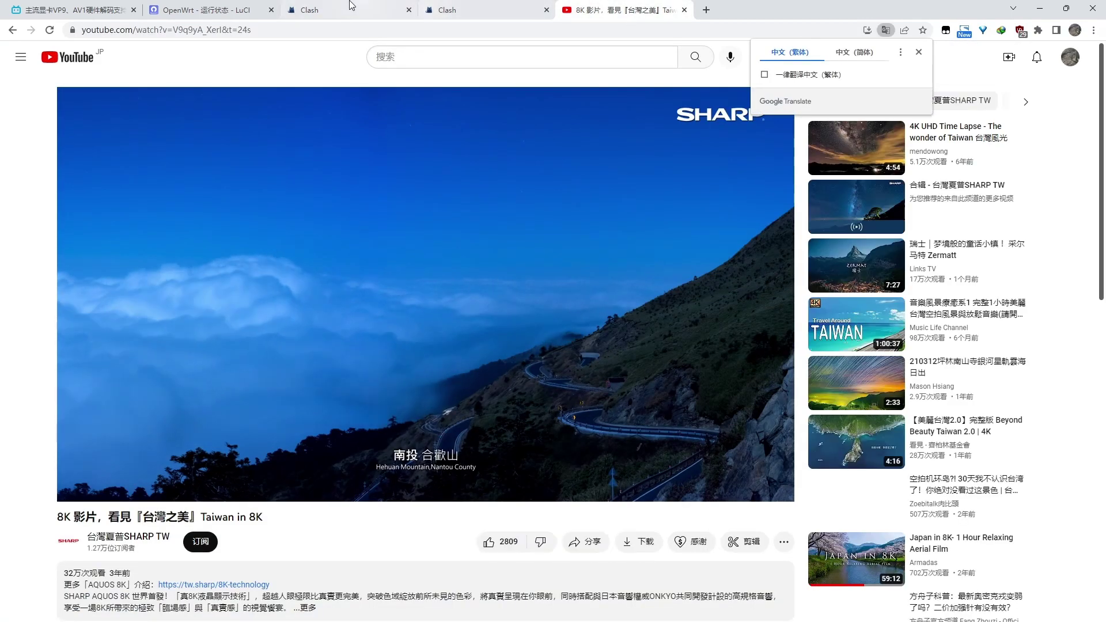
- Check the Clash connections, then reload the video and show Stats for nerds
left_click(353, 7)
left_click(622, 9)
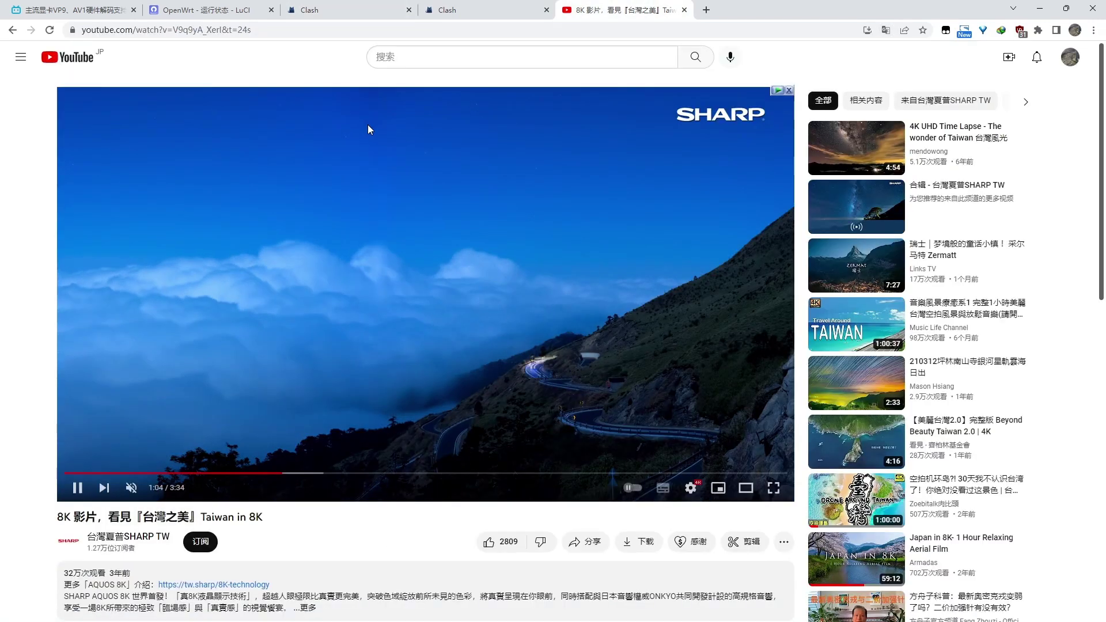
left_click(48, 30)
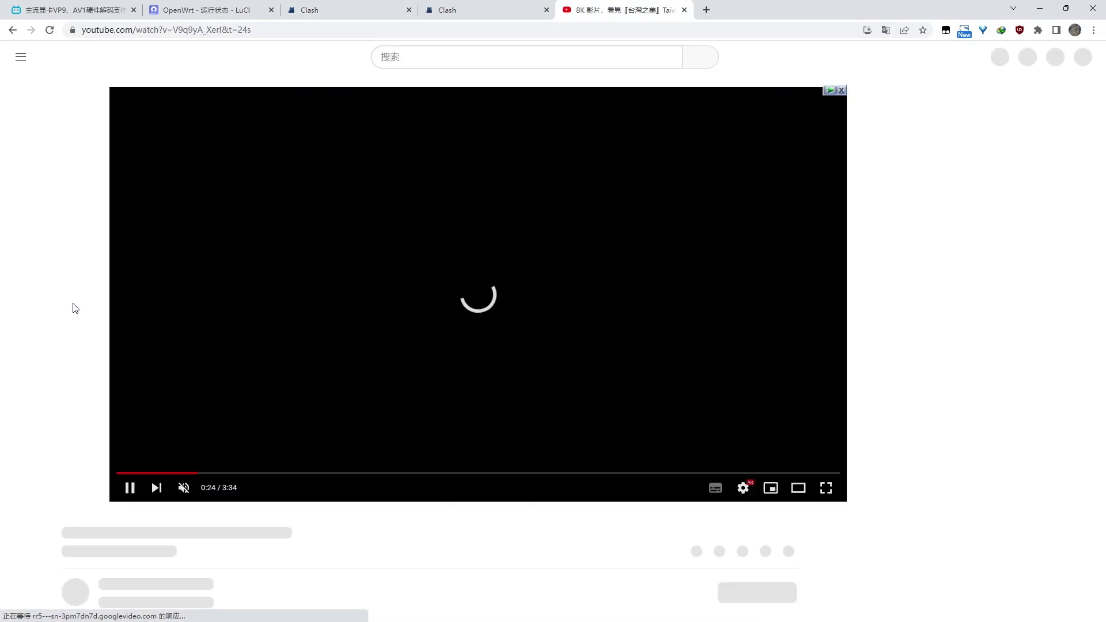
right_click(371, 224)
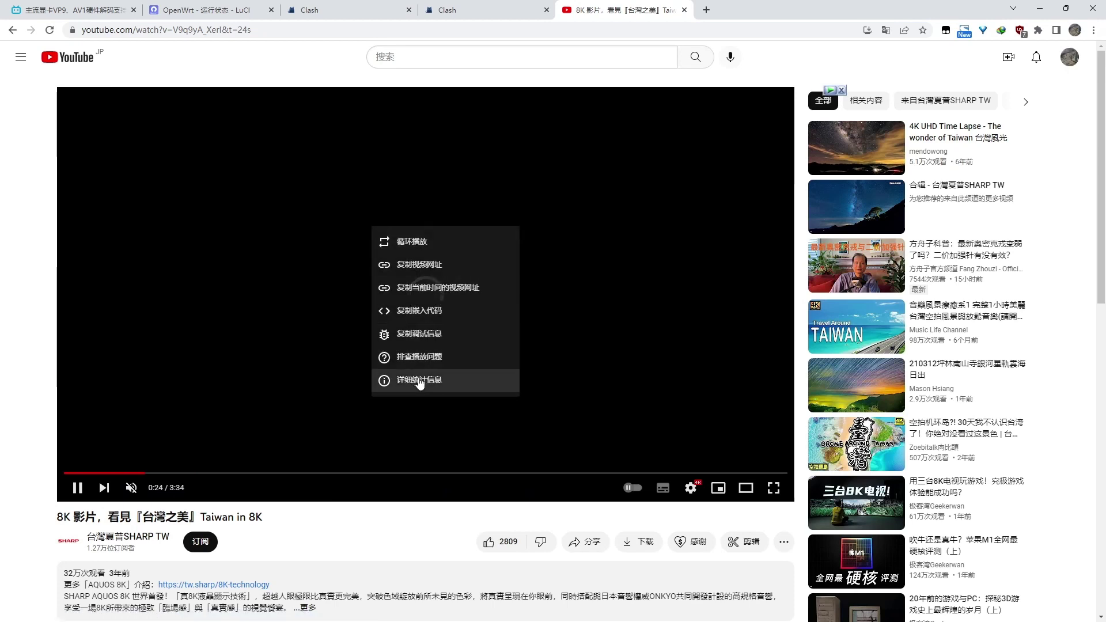
left_click(419, 379)
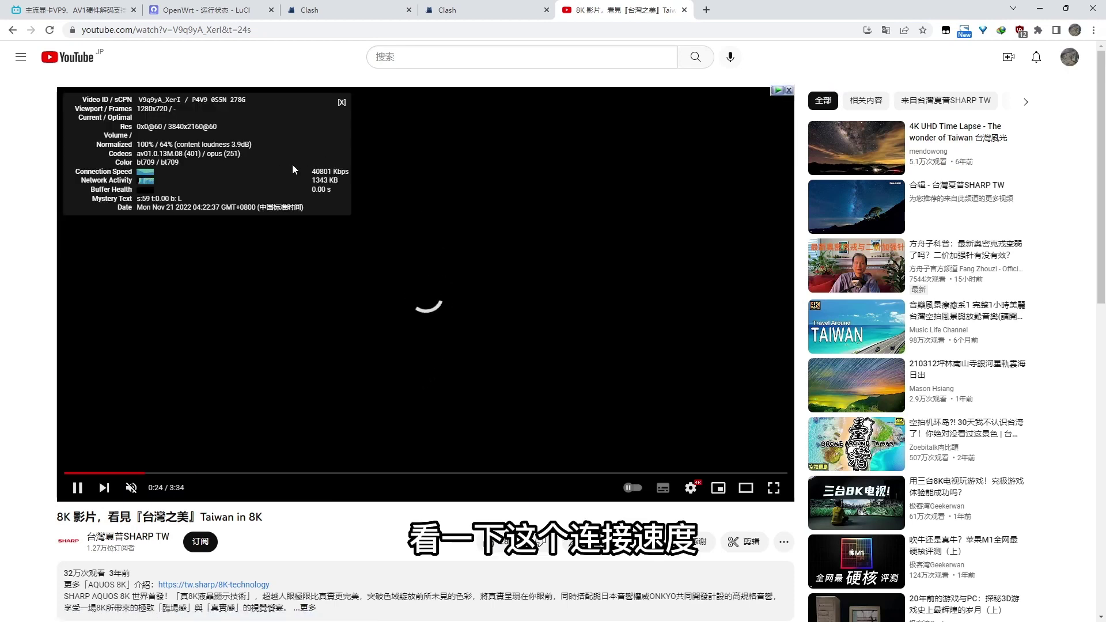
- Set the playback quality to 4320p 8K
left_click(690, 487)
left_click(713, 450)
left_click(687, 299)
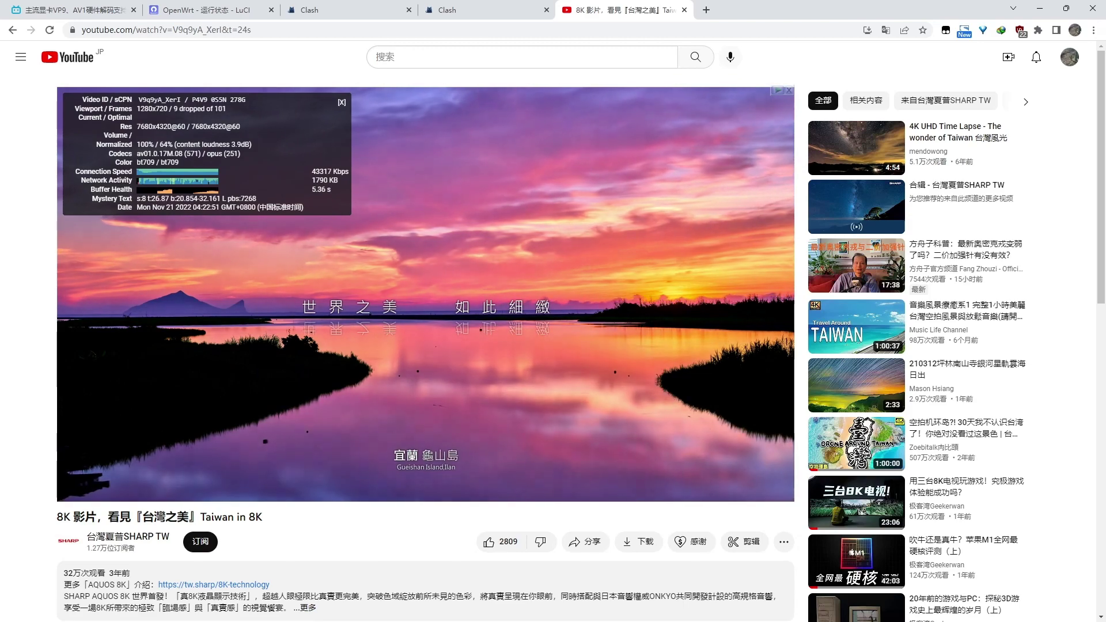
- Skip ahead to 1:45, 2:22 and 3:11, then reload the page with F5
mouse_move(303, 273)
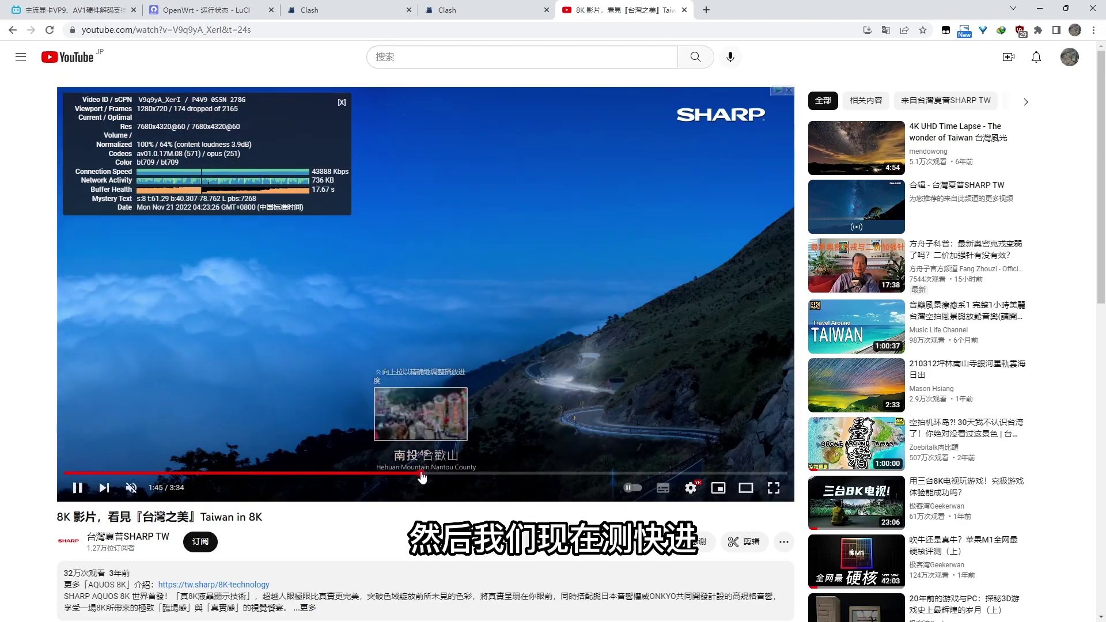
left_click(420, 473)
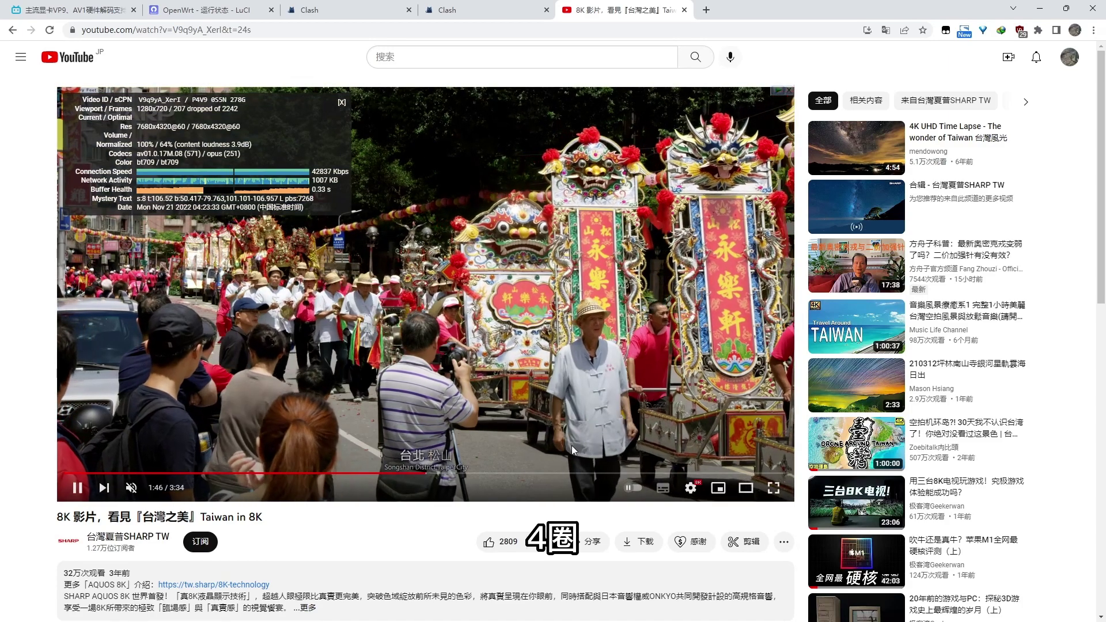
left_click(547, 473)
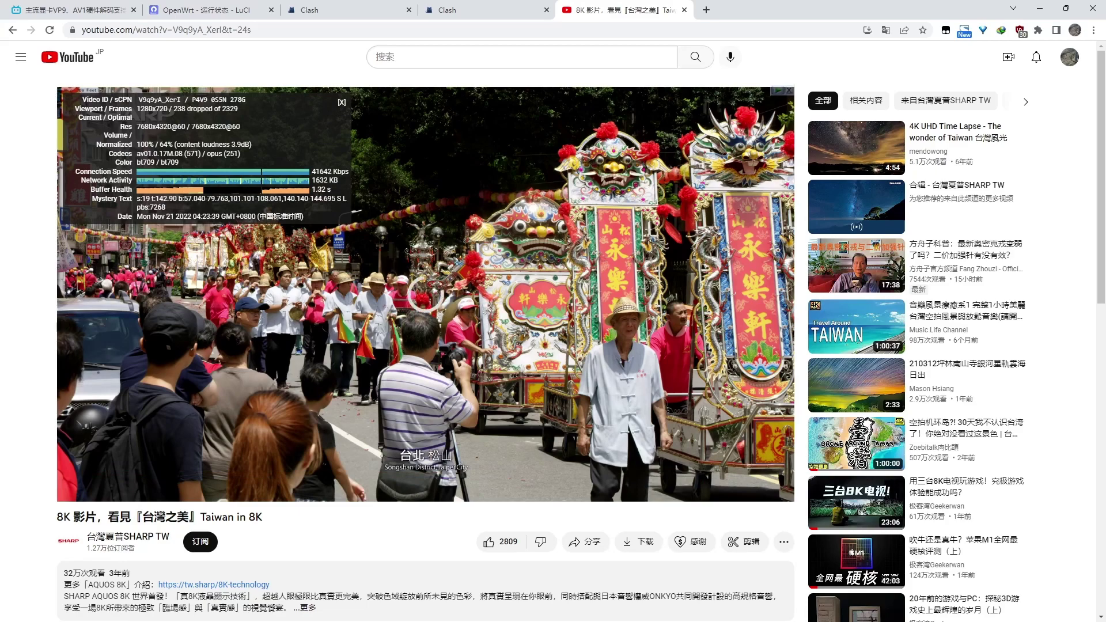
left_click(712, 473)
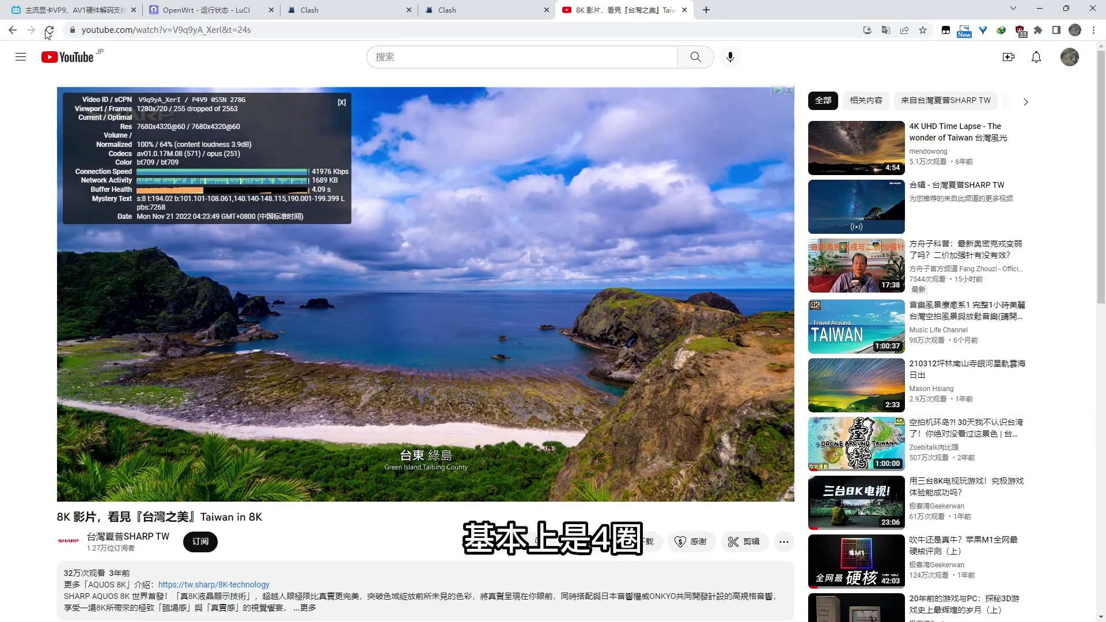
key("F5")
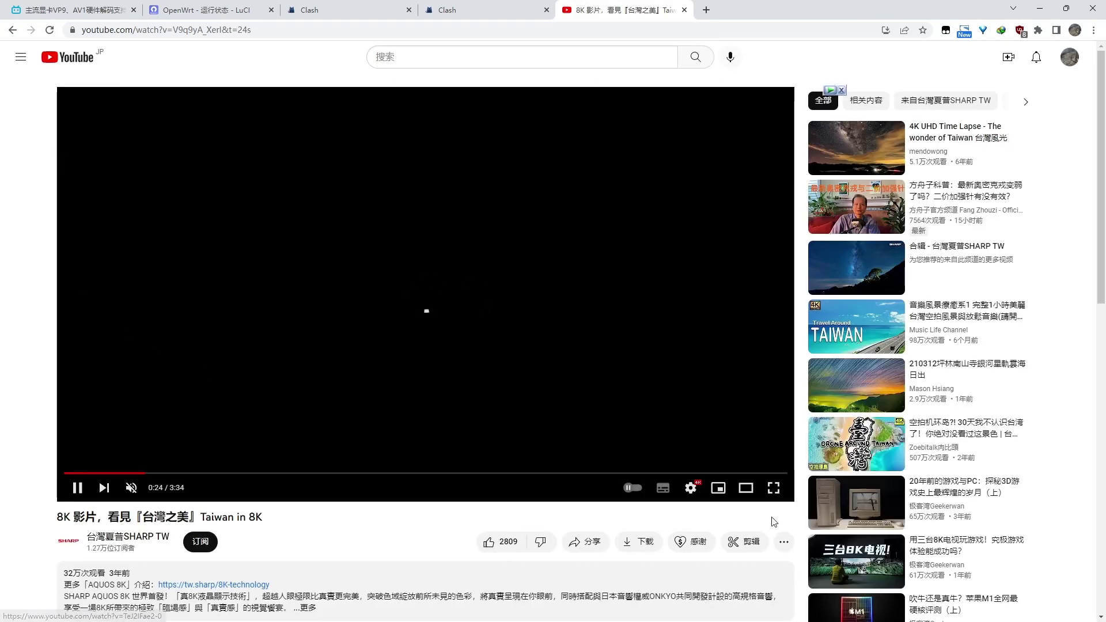
- Set the quality to 4320p 8K and show the Stats for nerds overlay
left_click(690, 489)
left_click(707, 453)
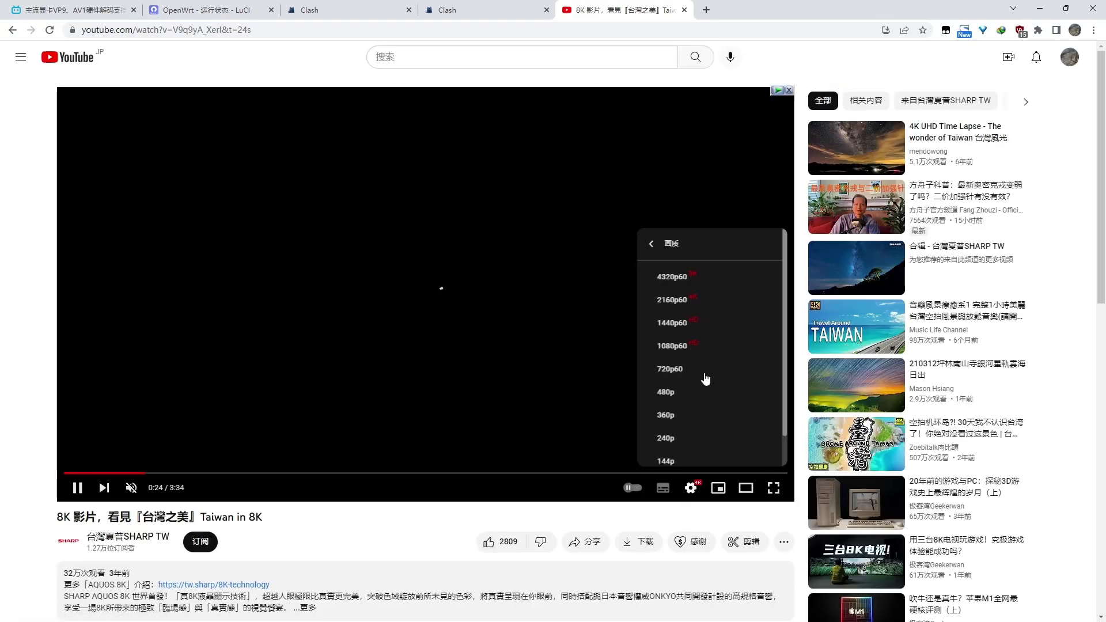
left_click(692, 279)
right_click(144, 203)
left_click(206, 358)
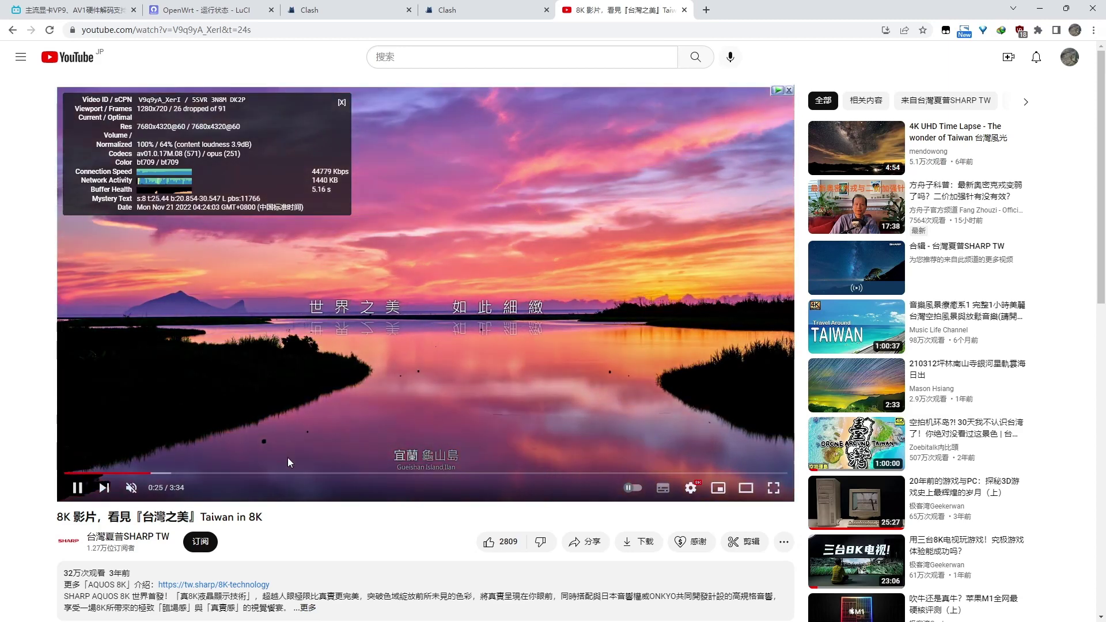
- Seek to 1:05, 1:45, 2:40, 3:22 and back to the start, then open Task Manager
left_click(285, 473)
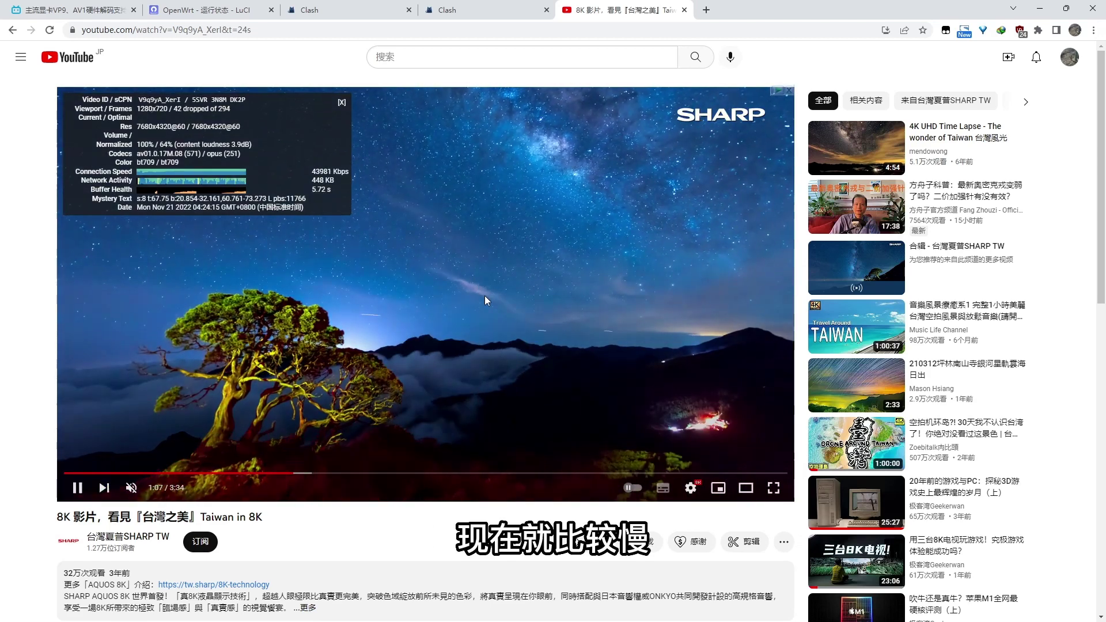
left_click_drag(461, 472, 422, 477)
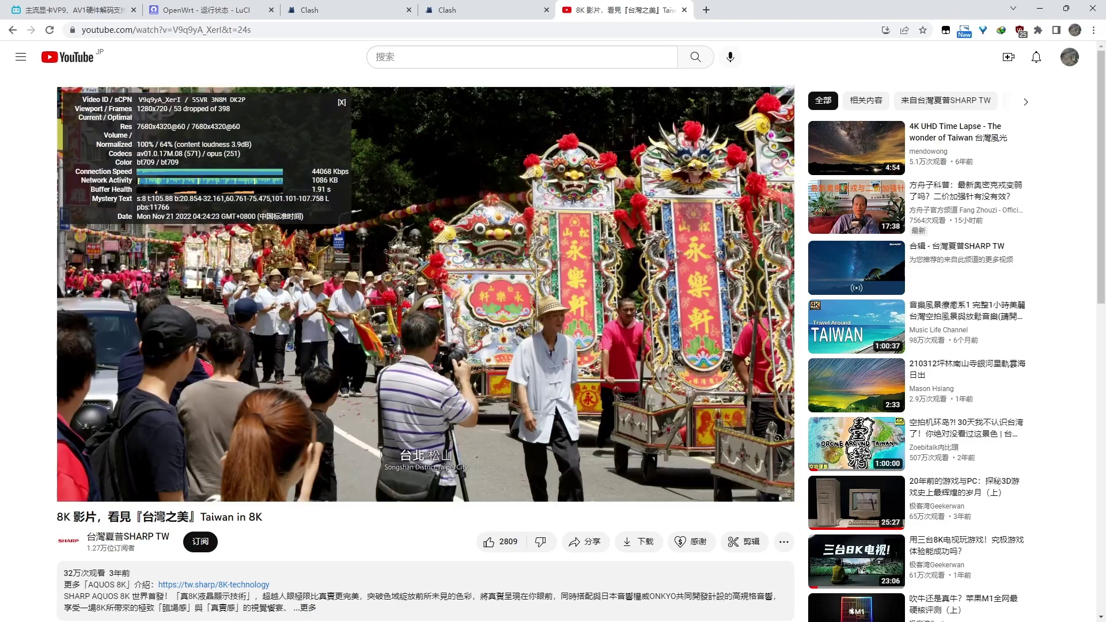
left_click(607, 470)
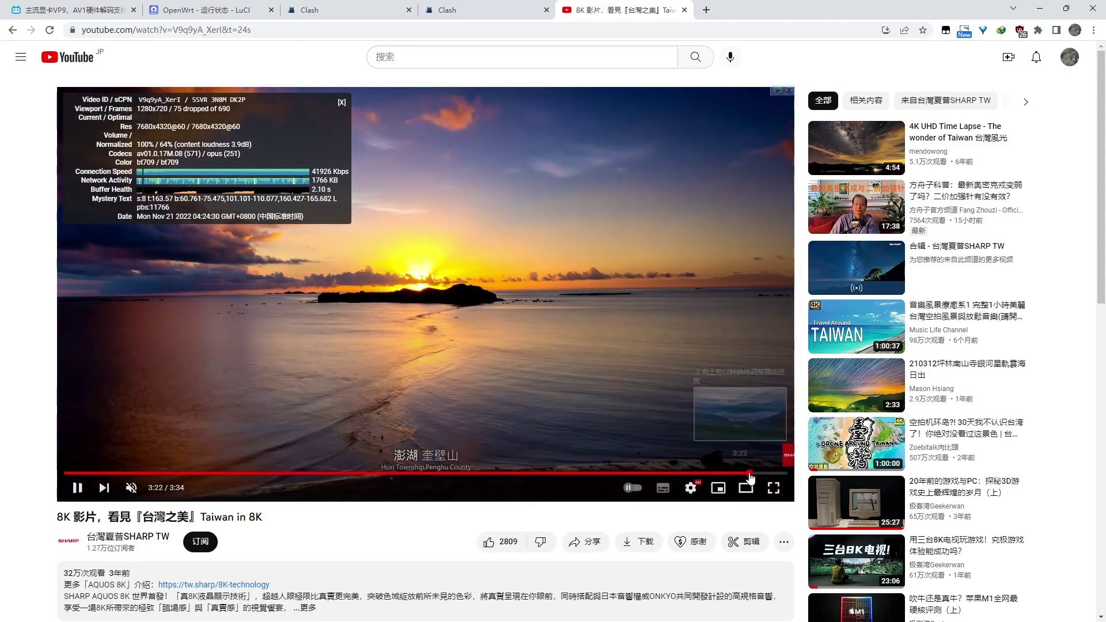
left_click(750, 473)
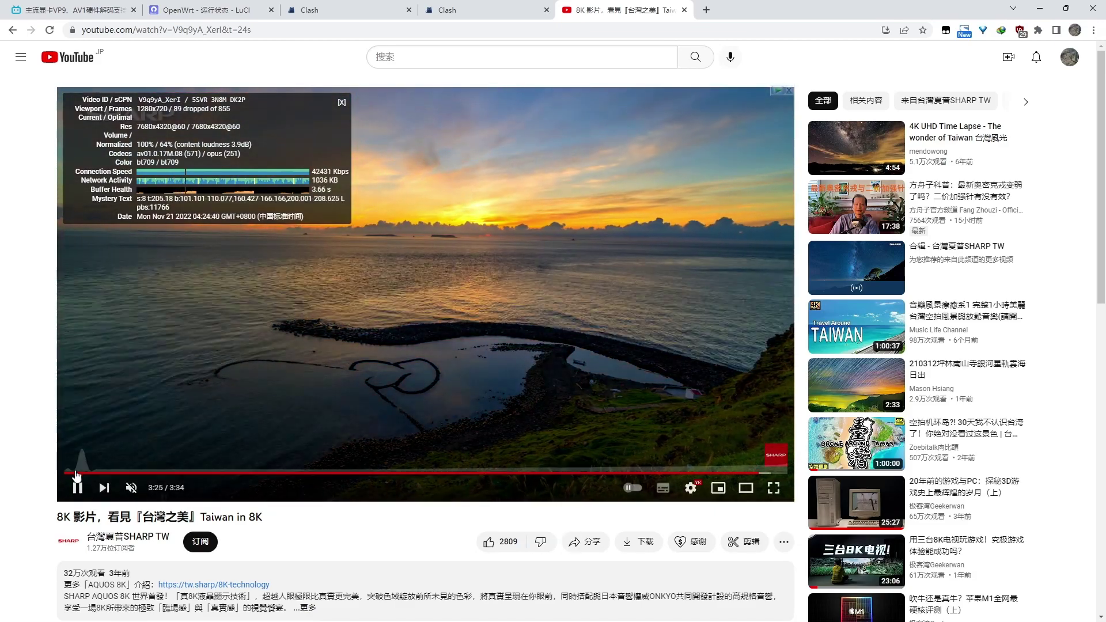
left_click(67, 473)
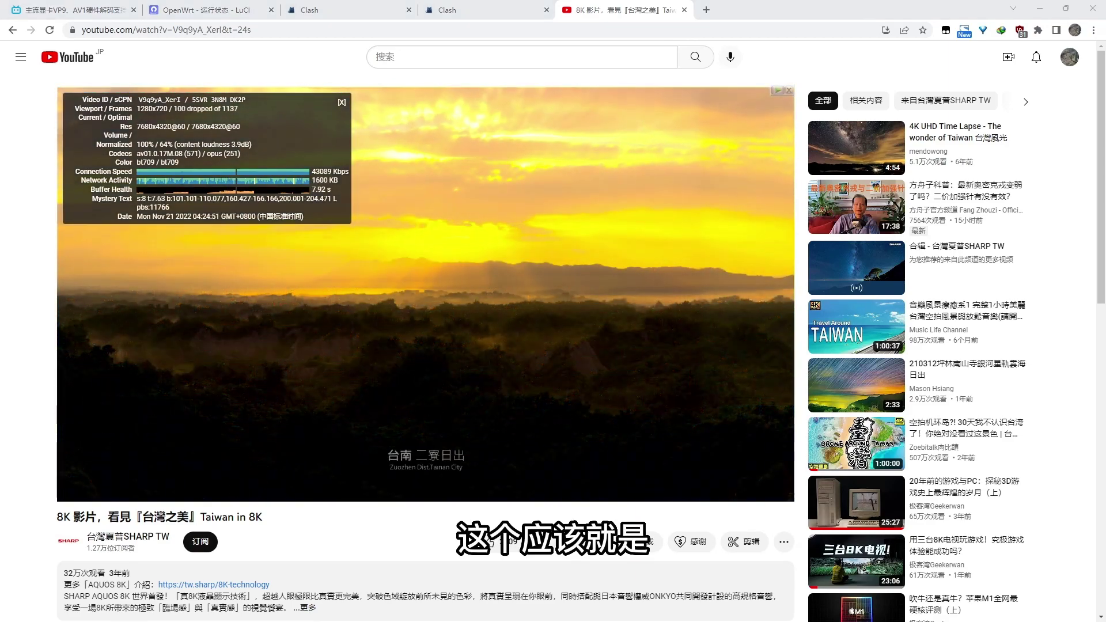
key("ctrl+shift+Escape")
left_click_drag(813, 178, 809, 161)
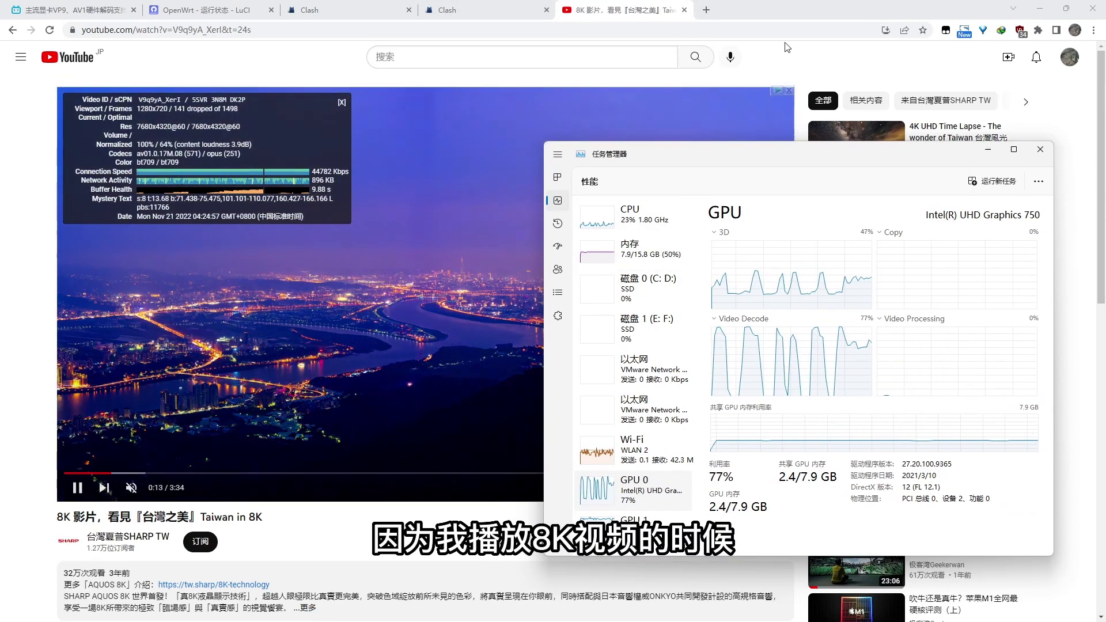
- Check CPU and GPU 0 load in Task Manager, minimize it, and skip the video to 1:23
left_click_drag(726, 152, 713, 55)
left_click(619, 118)
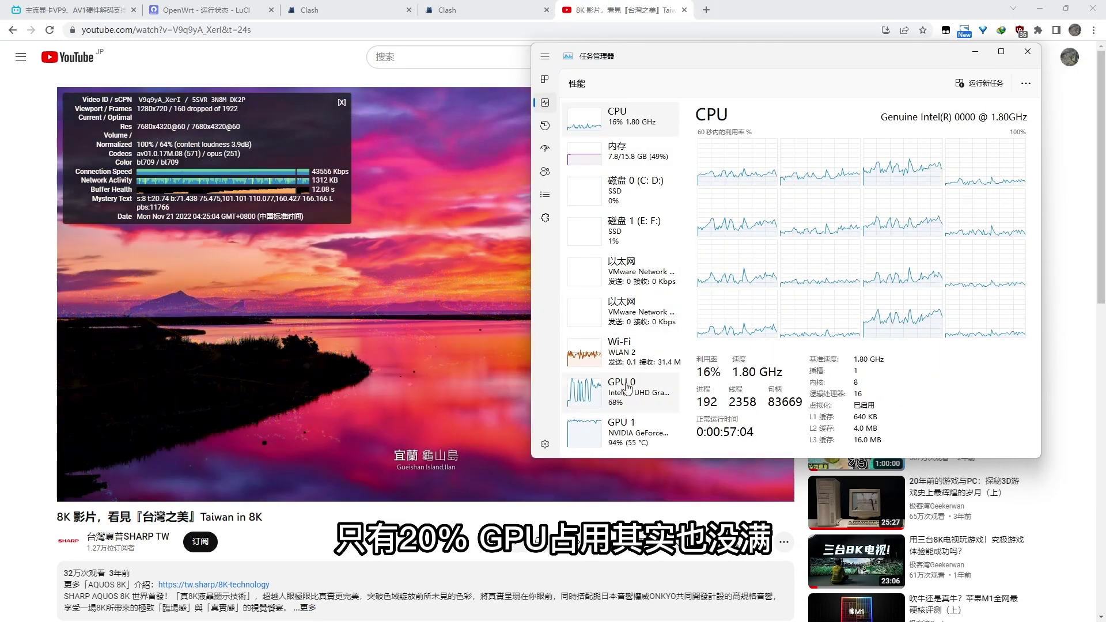
left_click(623, 390)
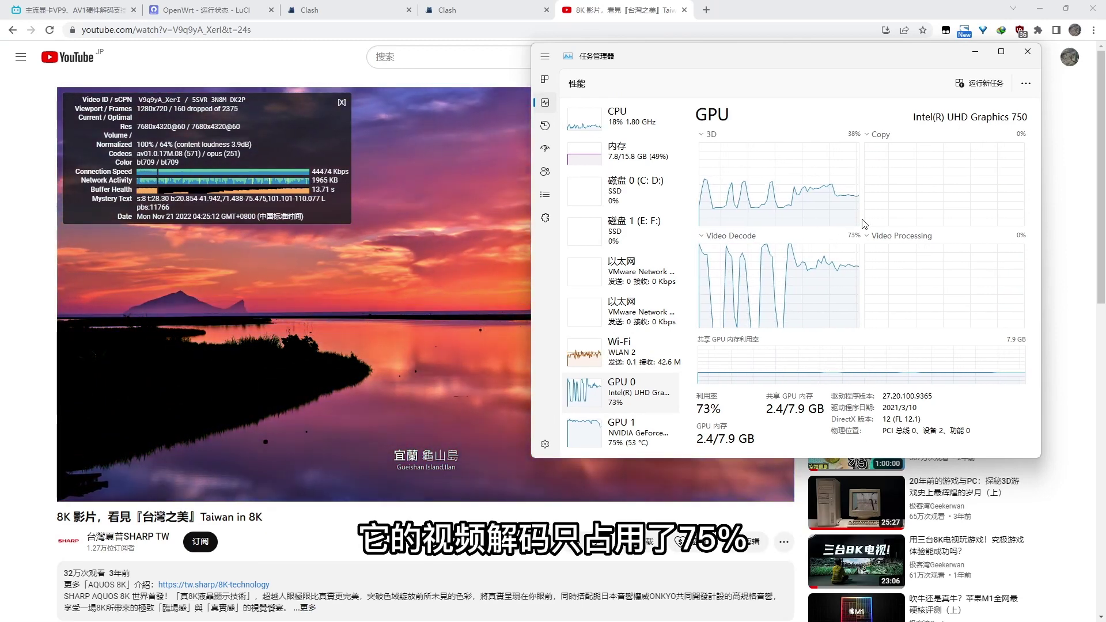
left_click(976, 51)
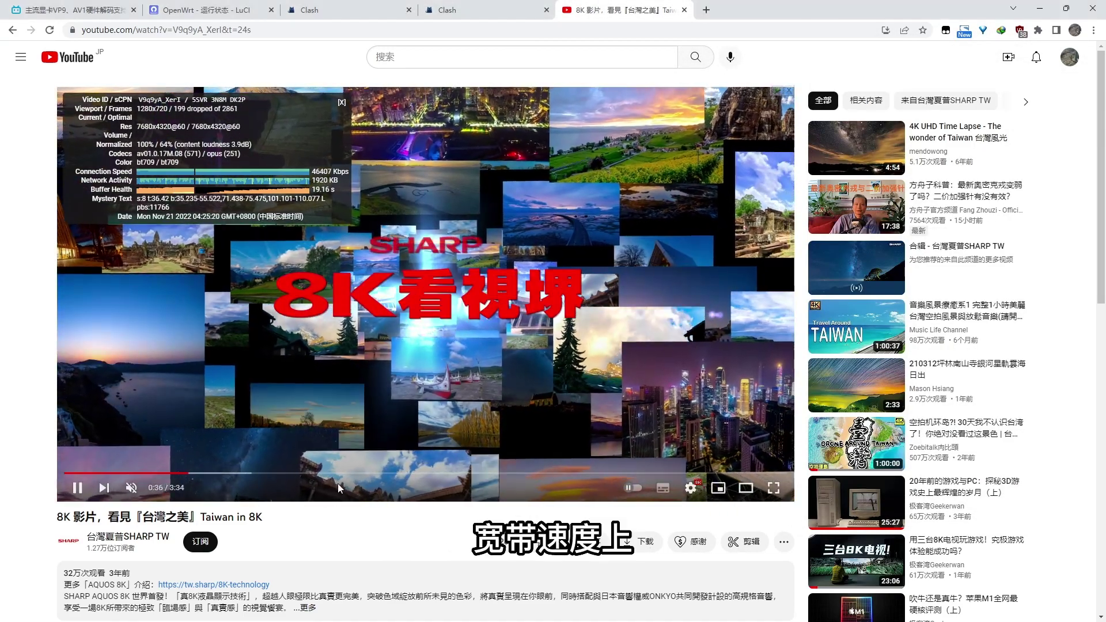
left_click(344, 476)
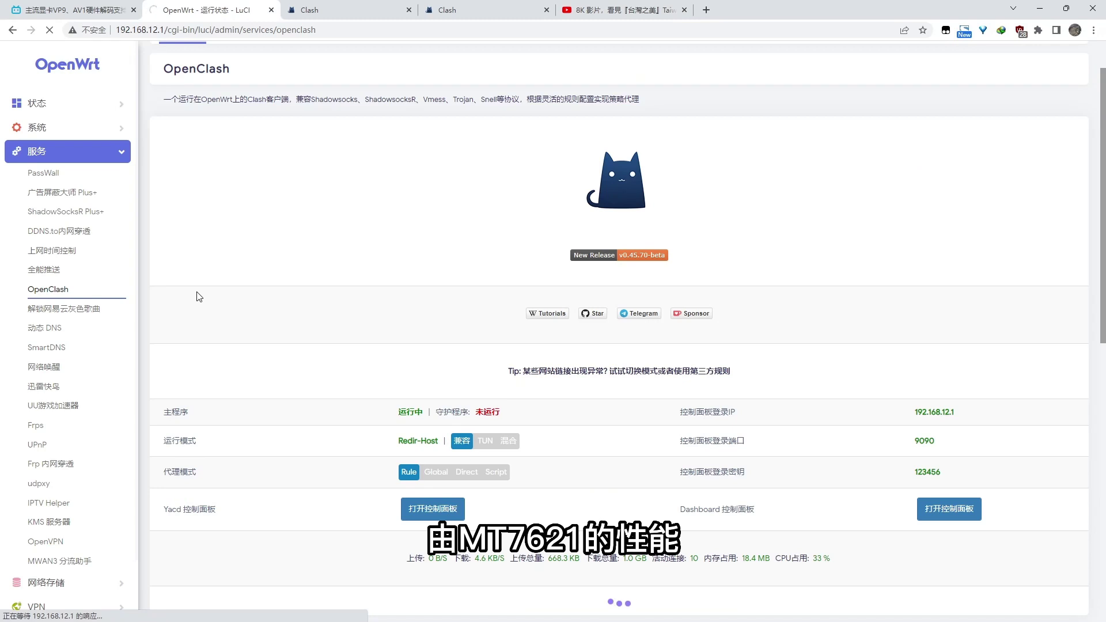
- Glance at the Clash connections, then reload and review the OpenClash status page
scroll(725, 344, "down", 2)
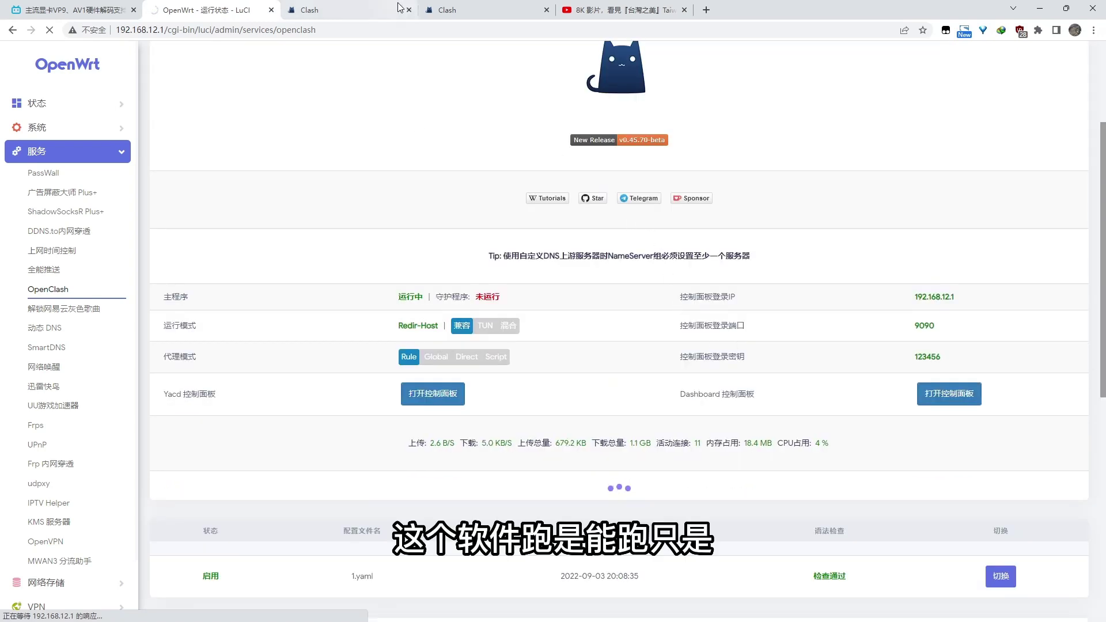
left_click(361, 8)
left_click(254, 10)
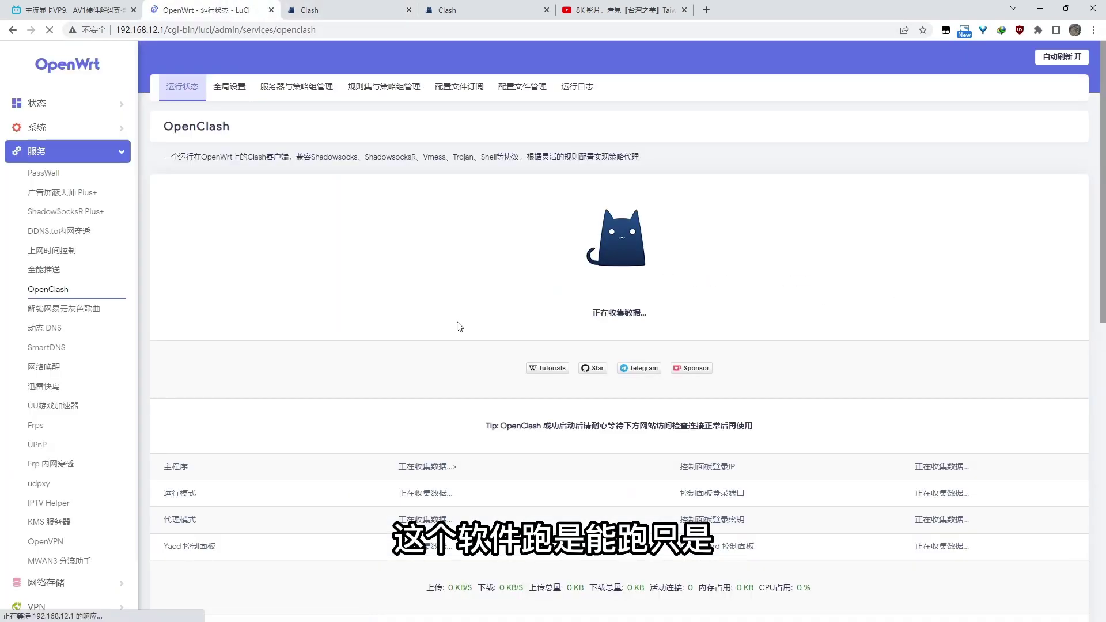
scroll(424, 331, "down", 2)
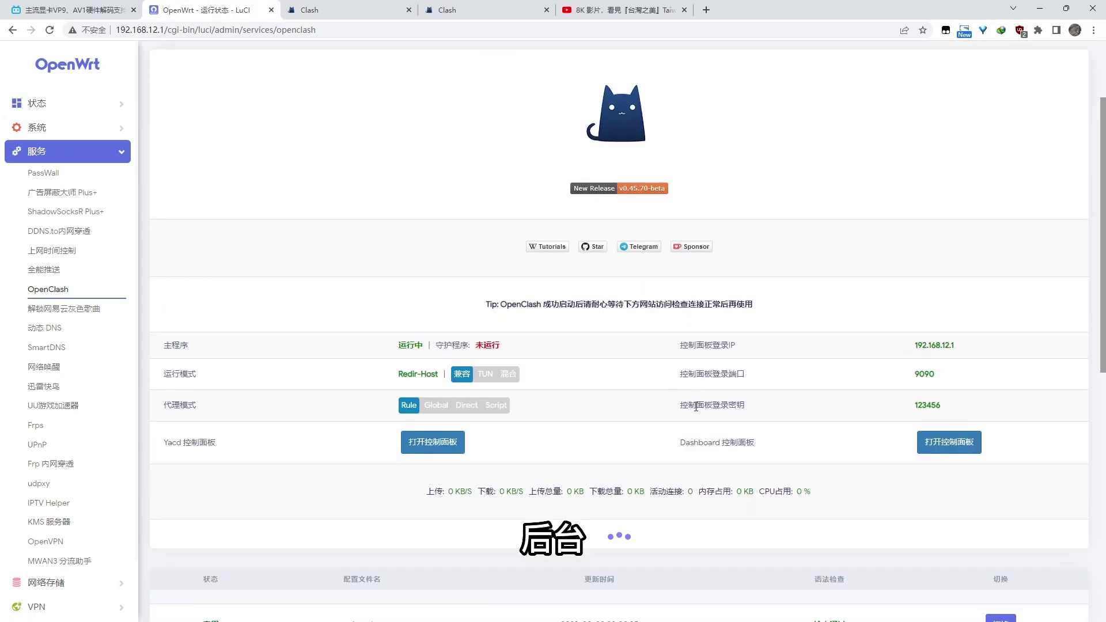
scroll(666, 375, "down", 2)
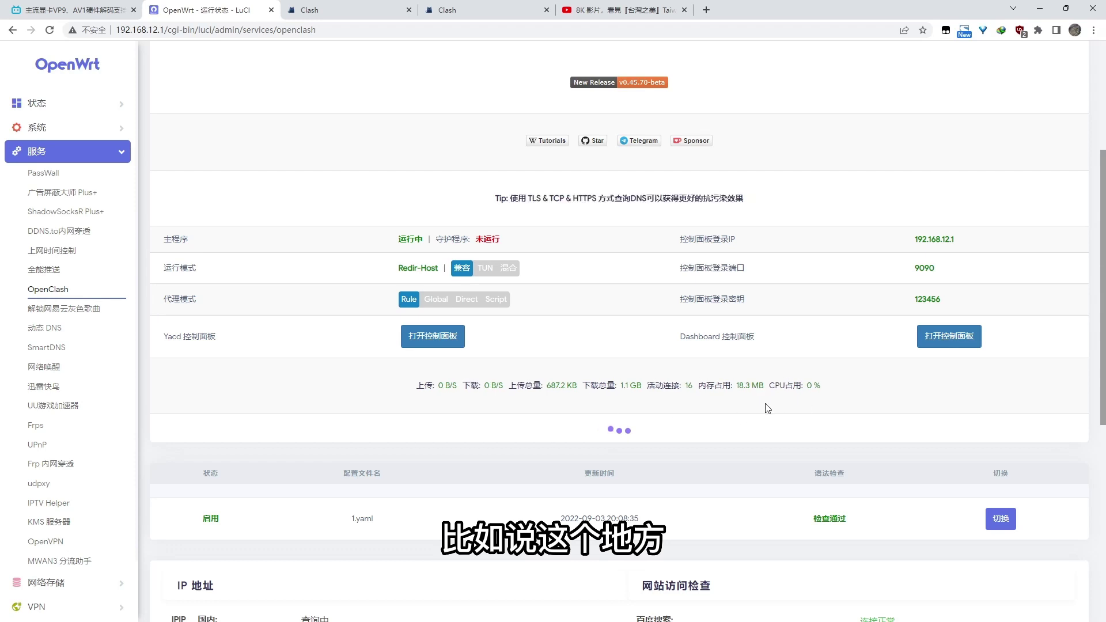
left_click(56, 294)
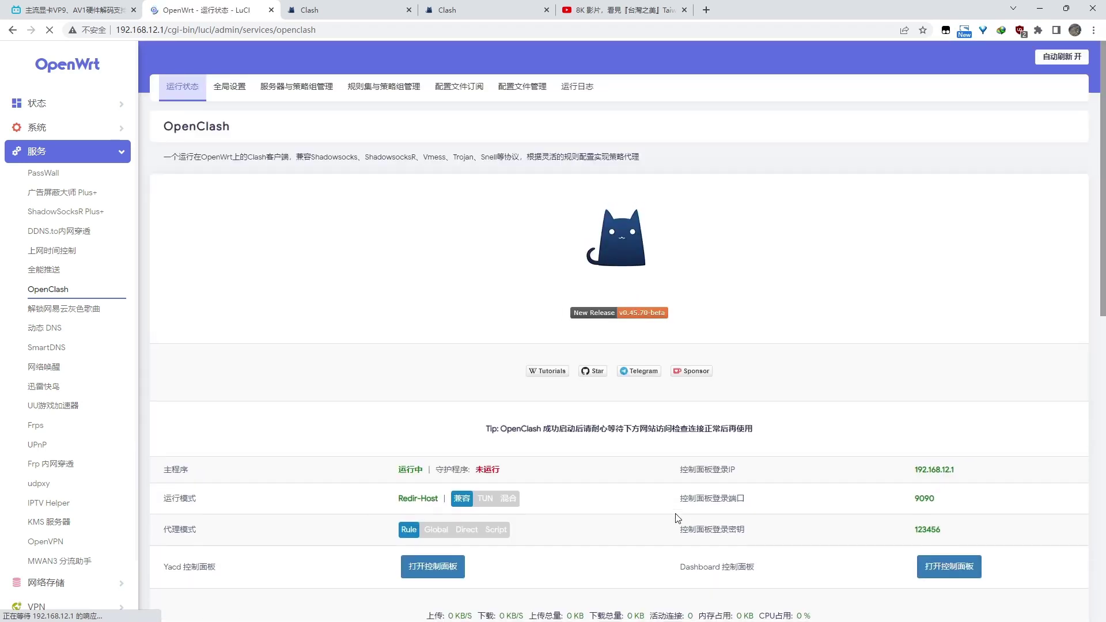
scroll(810, 441, "down", 1)
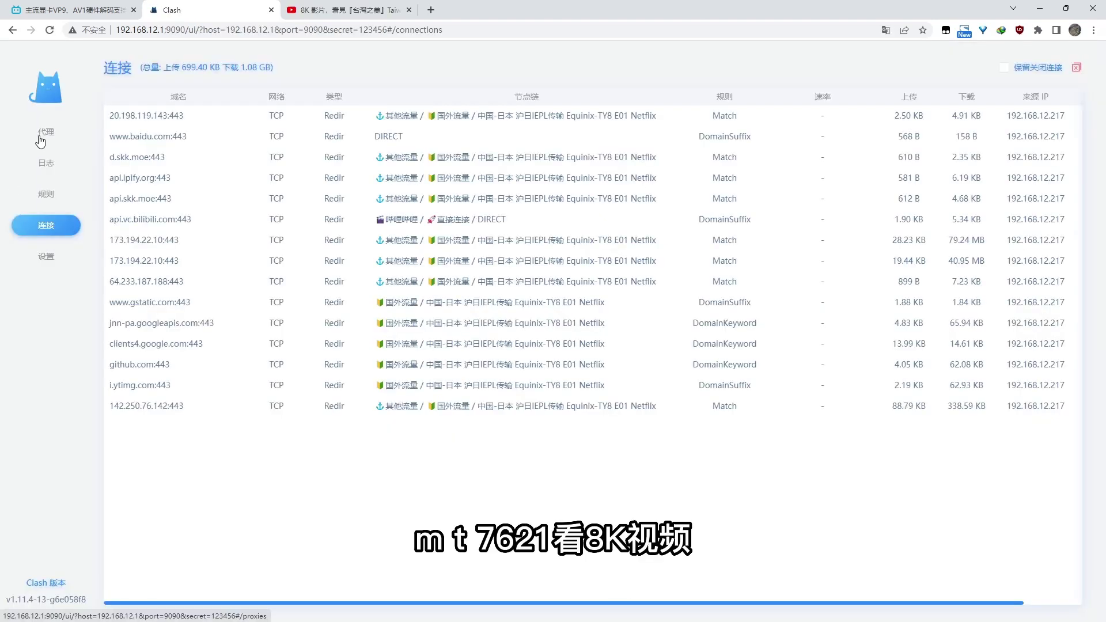
- Reopen two recently closed tabs from the title bar menu
right_click(524, 2)
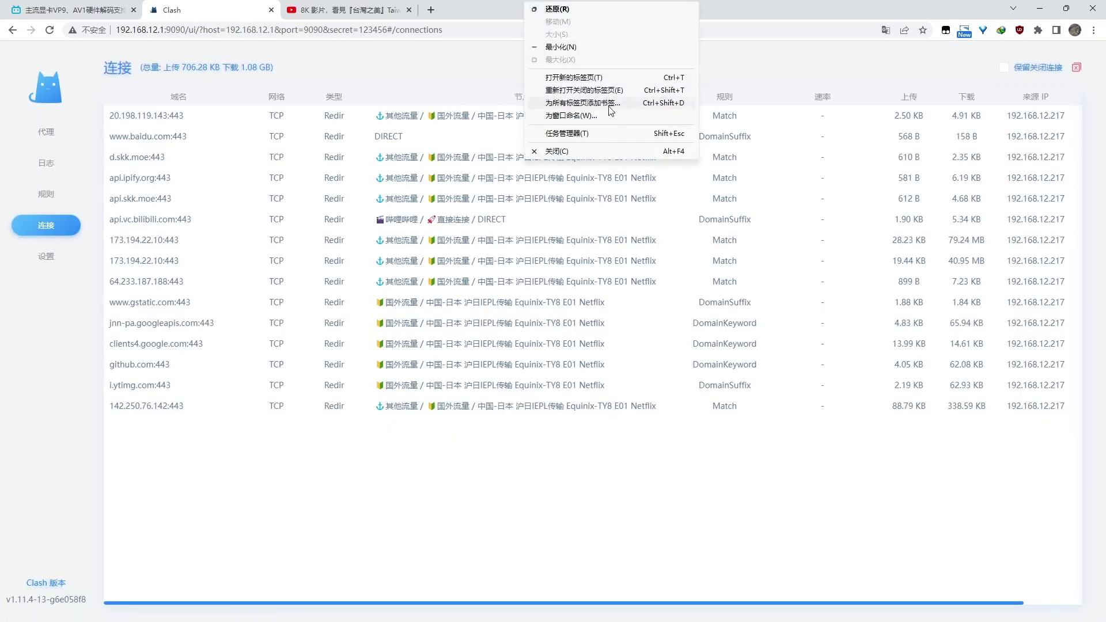
left_click(616, 92)
right_click(631, 2)
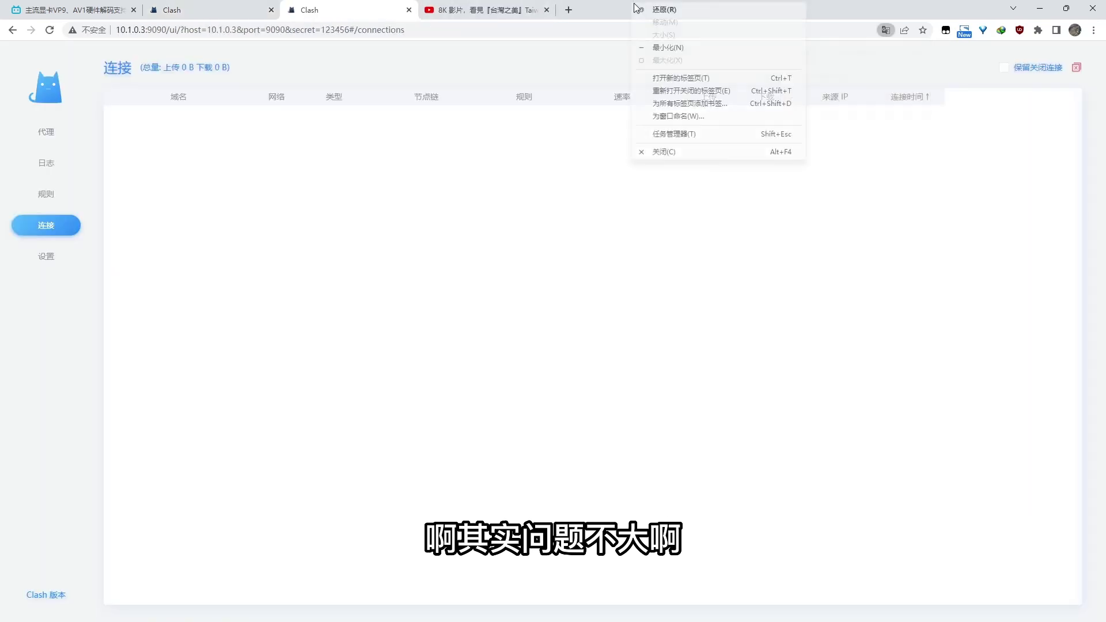
left_click(692, 93)
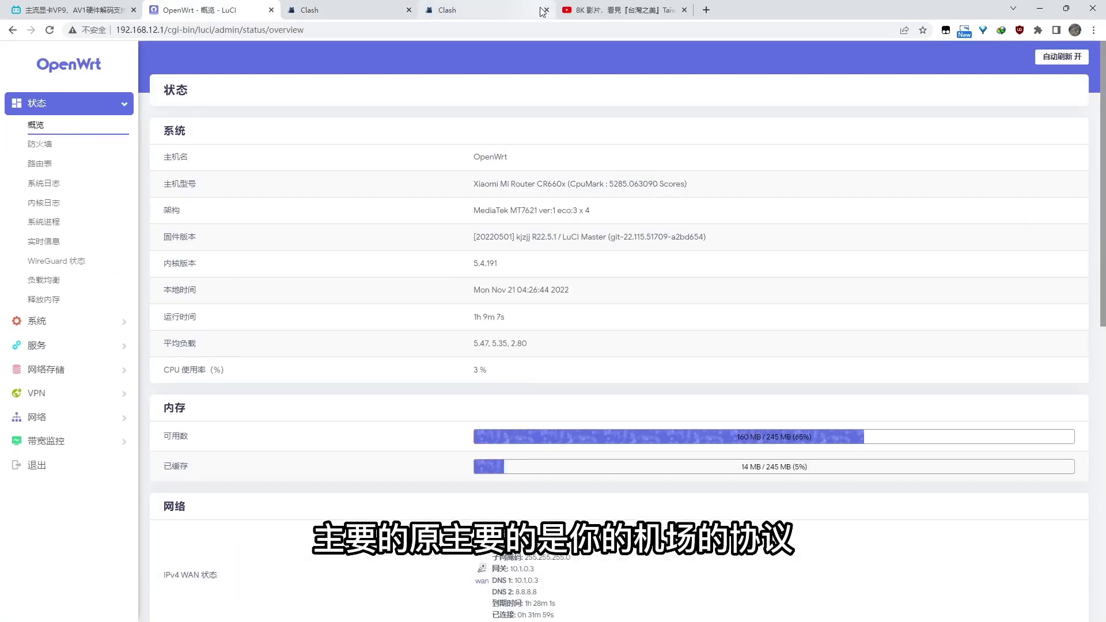
- Open ShadowSocksR Plus+ under 服务 and scroll its server node list to the Canada IPLC E01 node
left_click(96, 344)
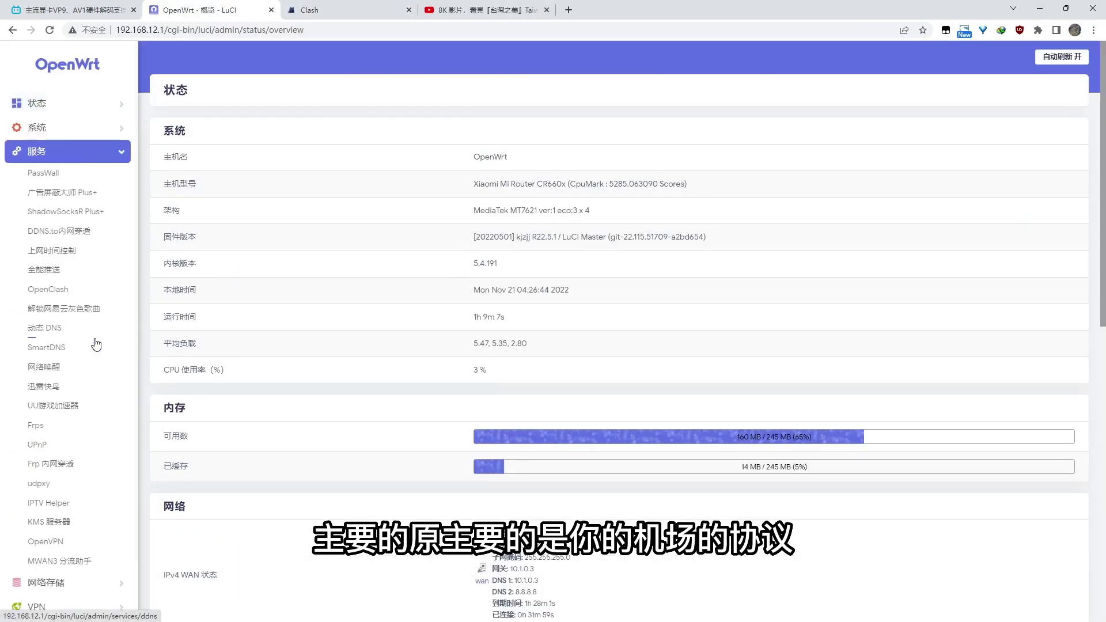
left_click(73, 213)
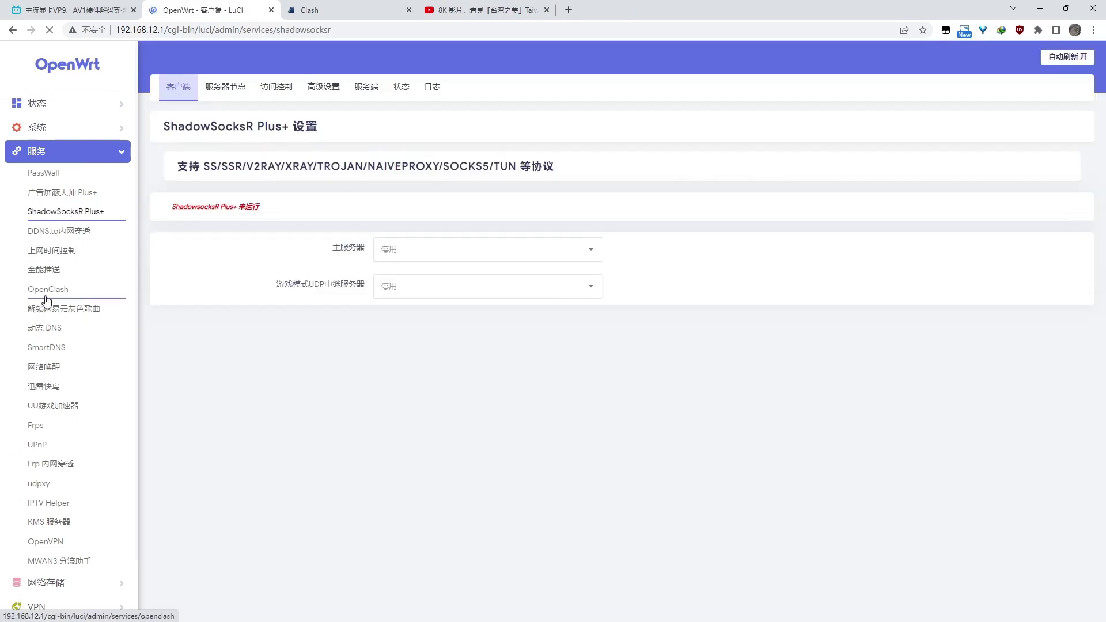
left_click(226, 86)
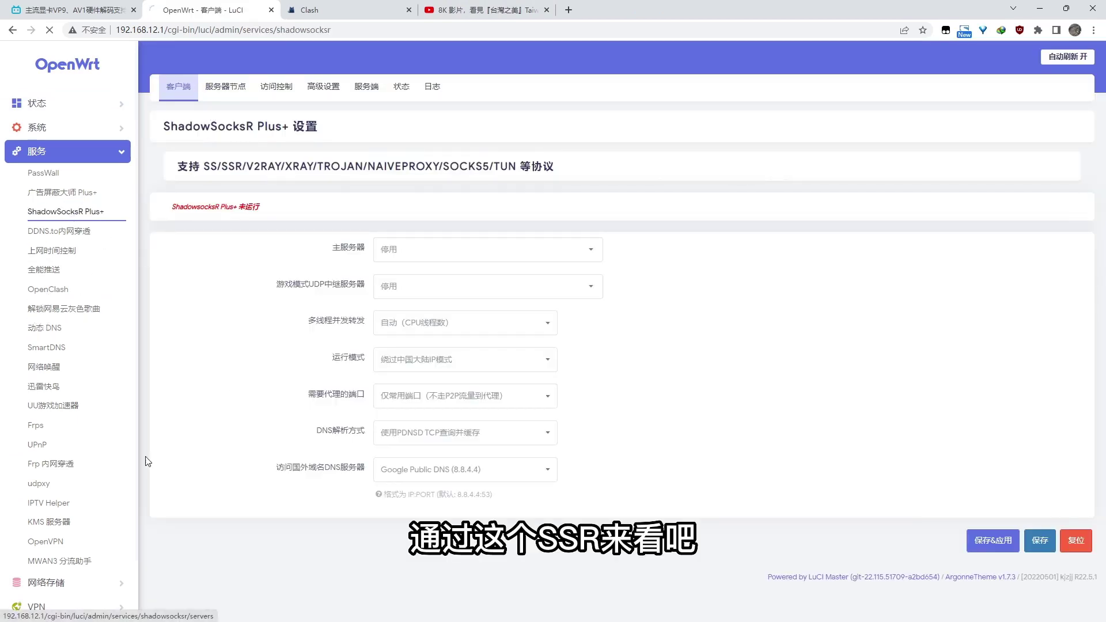
scroll(431, 274, "down", 4)
scroll(432, 273, "down", 15)
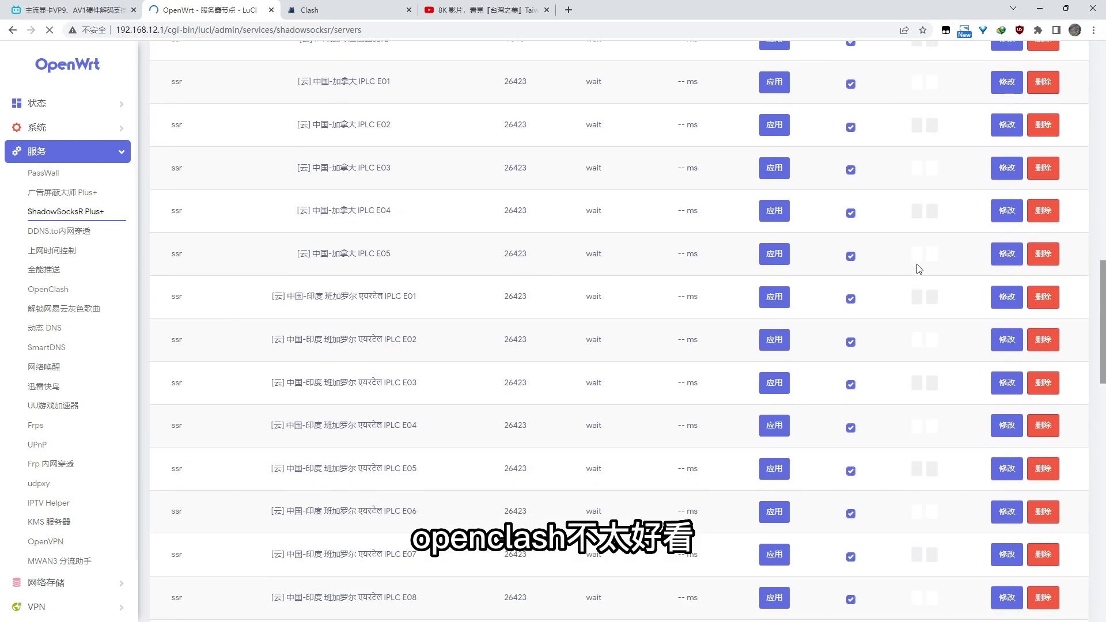
scroll(898, 320, "up", 3)
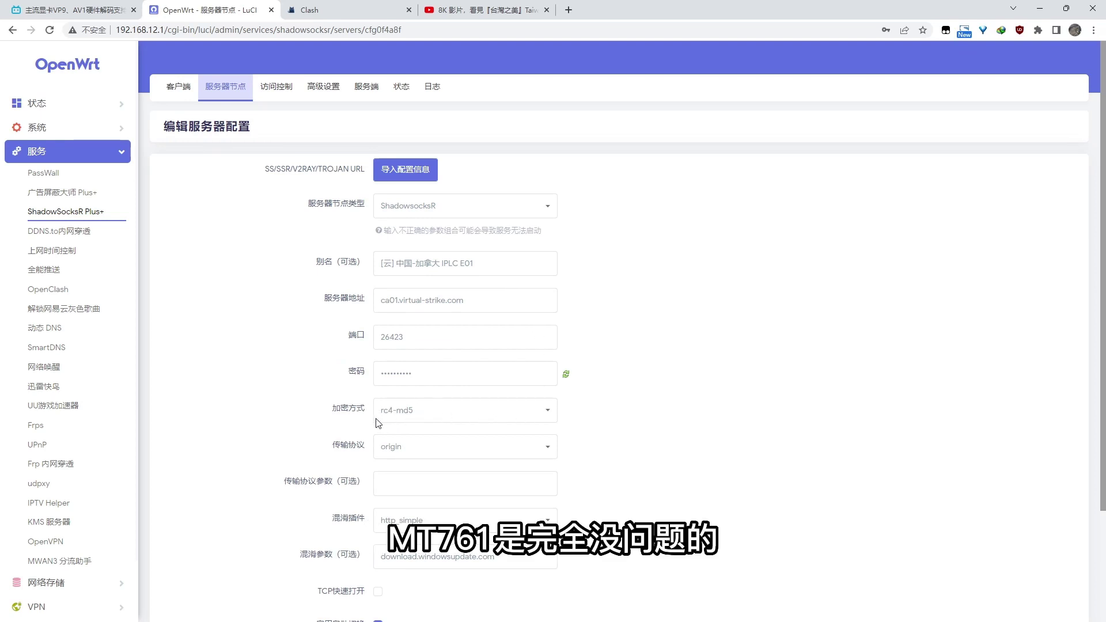
- Review the node's encryption methods leaving rc4-md5, then visit 状态 > 概览 and the Clash connections
left_click(447, 423)
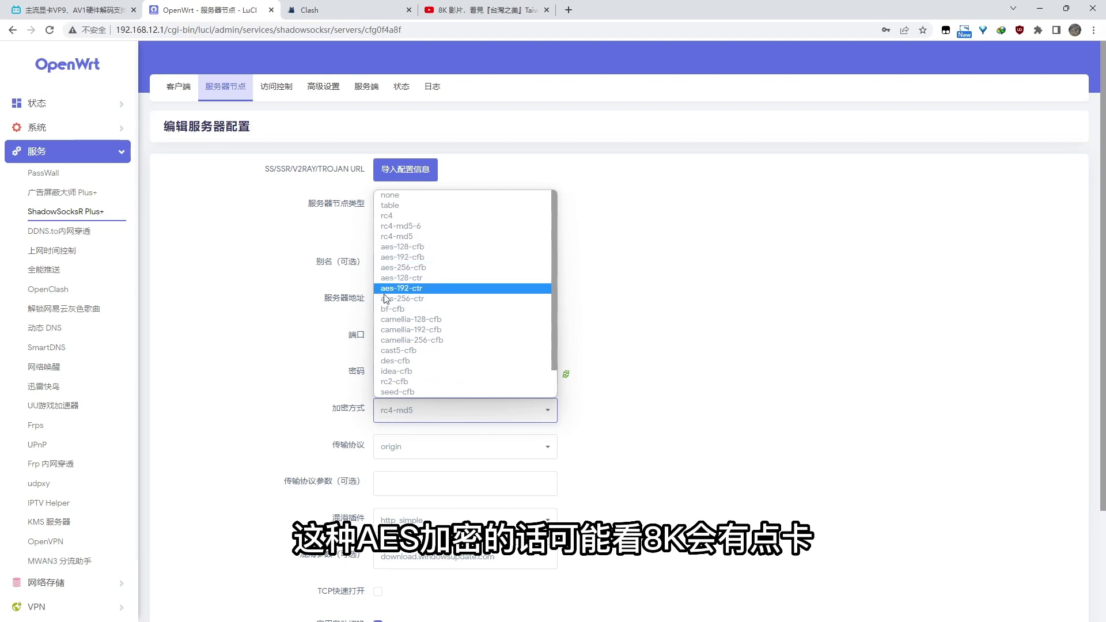
left_click(743, 407)
left_click(37, 103)
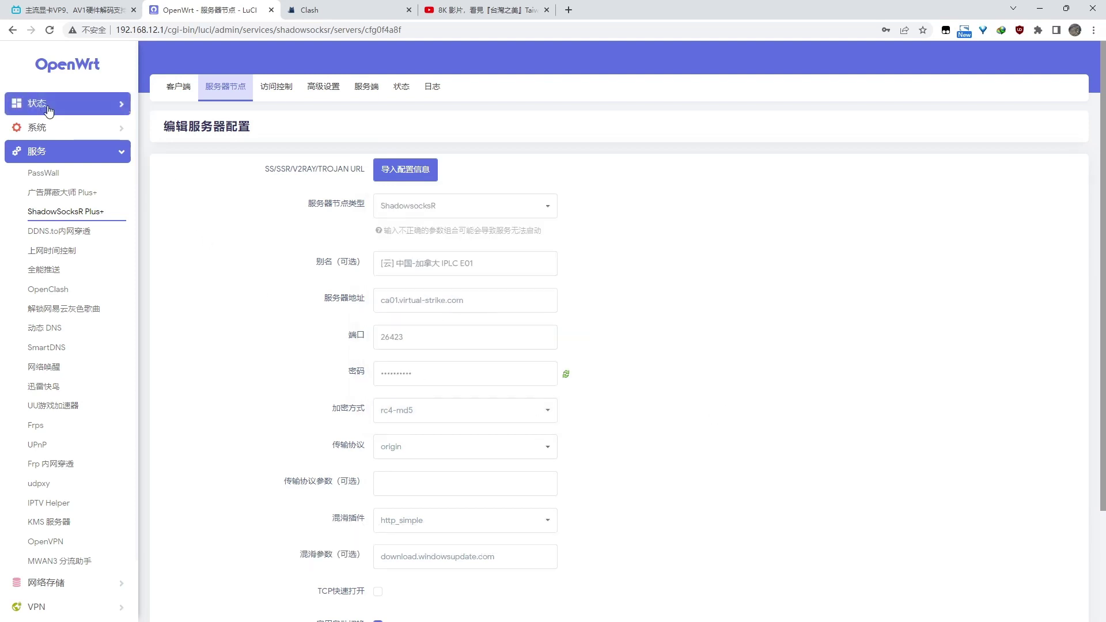
left_click(34, 127)
left_click(354, 10)
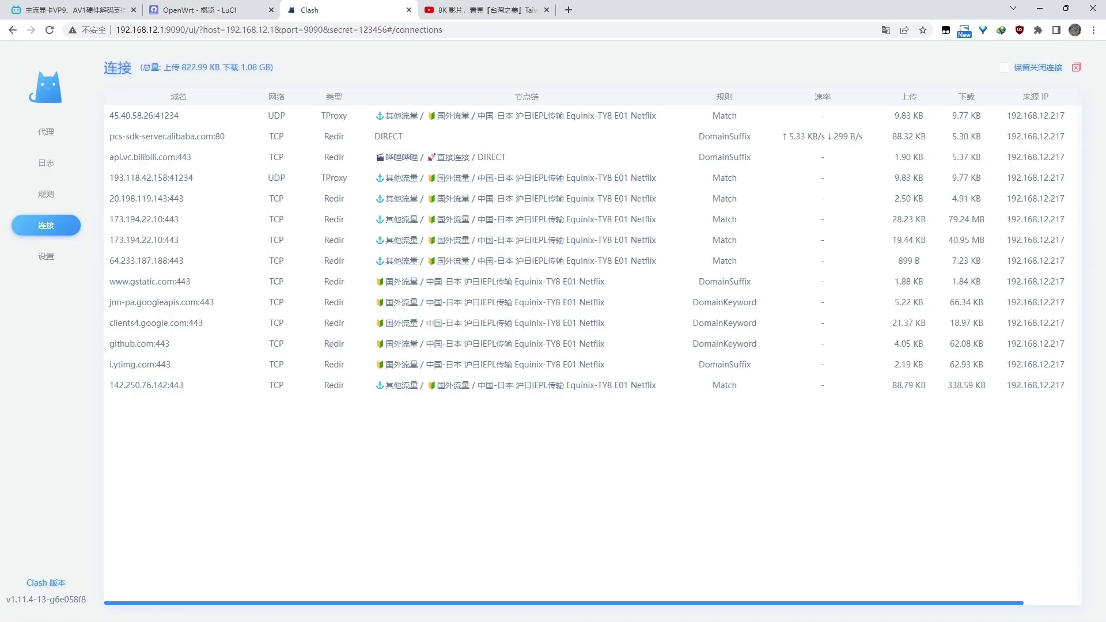
- Load the PZ-L8 router admin page at 192.168.11.1 in the LuCI tab
left_click(198, 10)
left_click(155, 29)
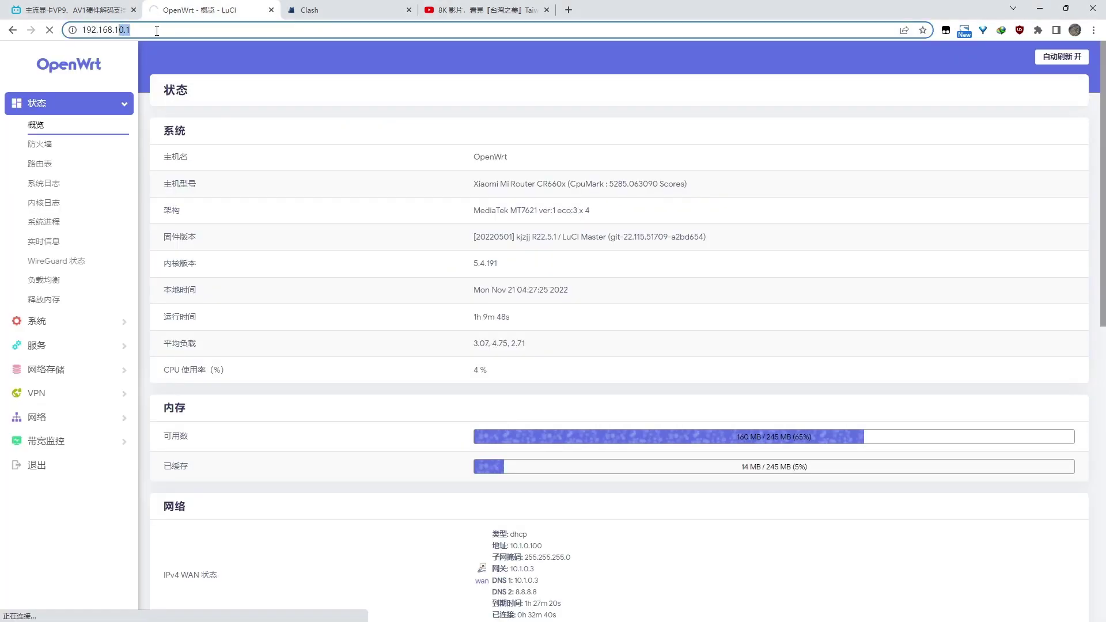
type("192.168.11.1")
key("Return")
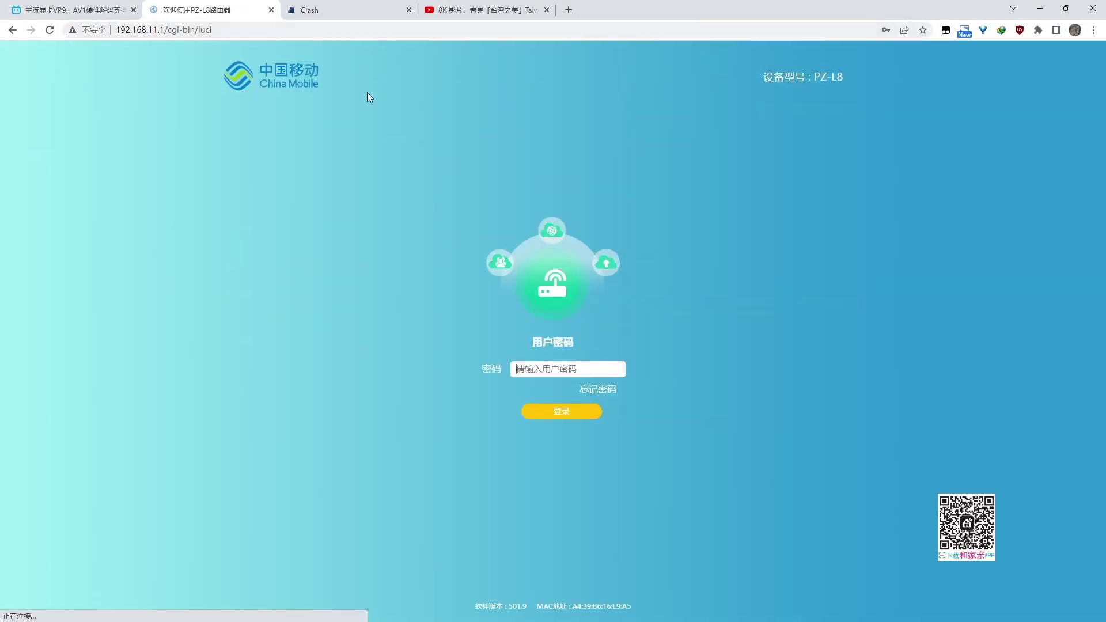
- Log in to the router admin with the router password
left_click(548, 369)
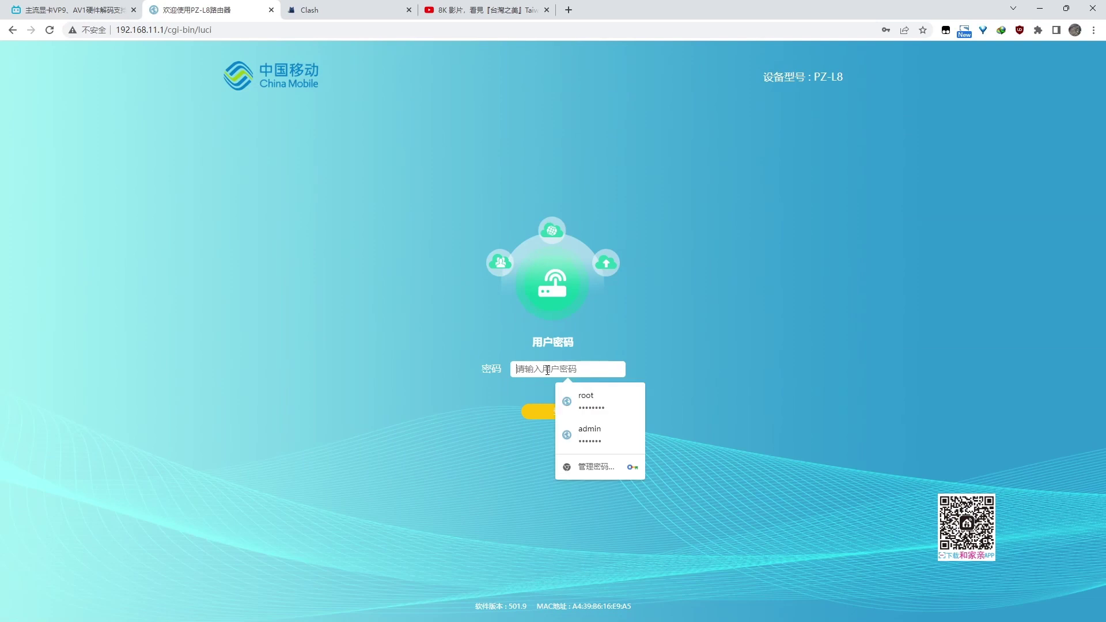
type("ad")
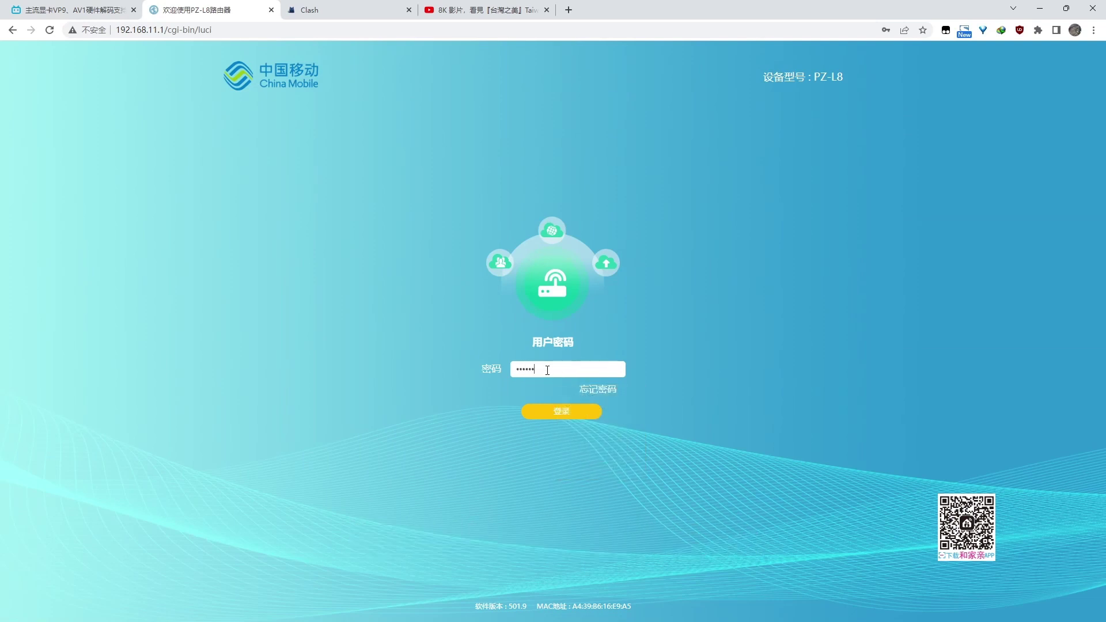
key("Return")
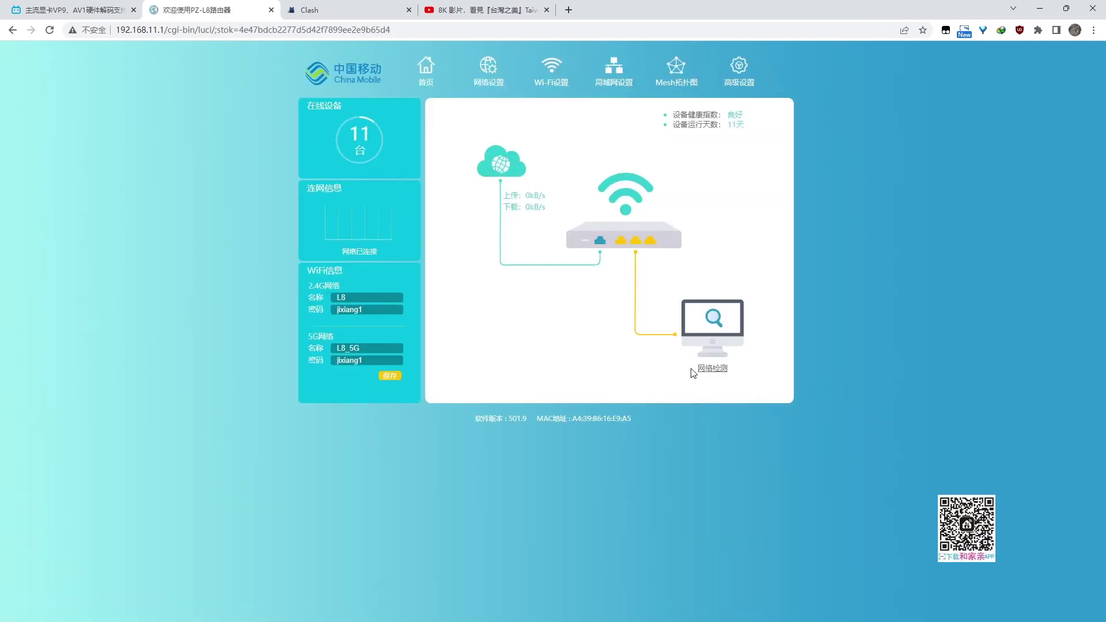
- Run 网络检测 and highlight the 231.02MB of 256MB memory usage, then return to Clash
left_click(712, 369)
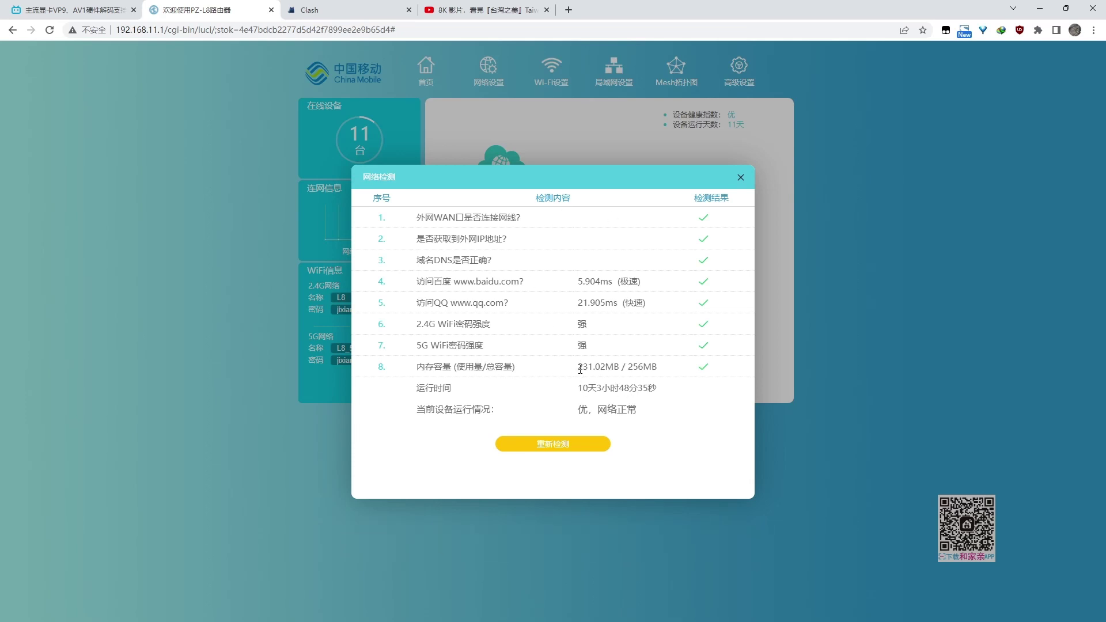
left_click_drag(578, 367, 615, 366)
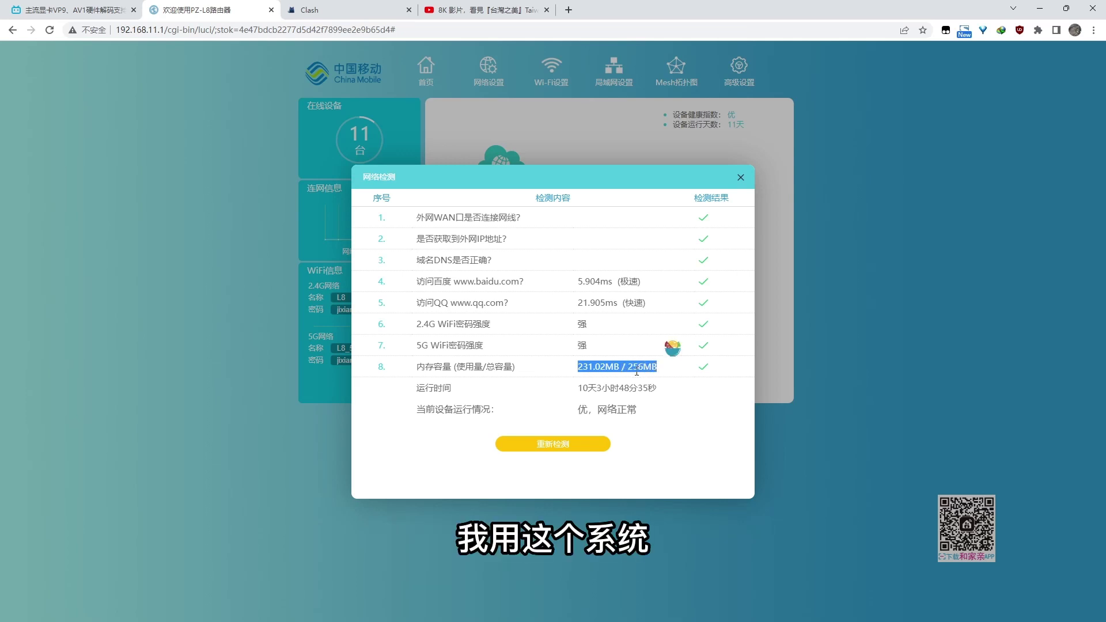
left_click(626, 367)
left_click_drag(654, 369, 596, 363)
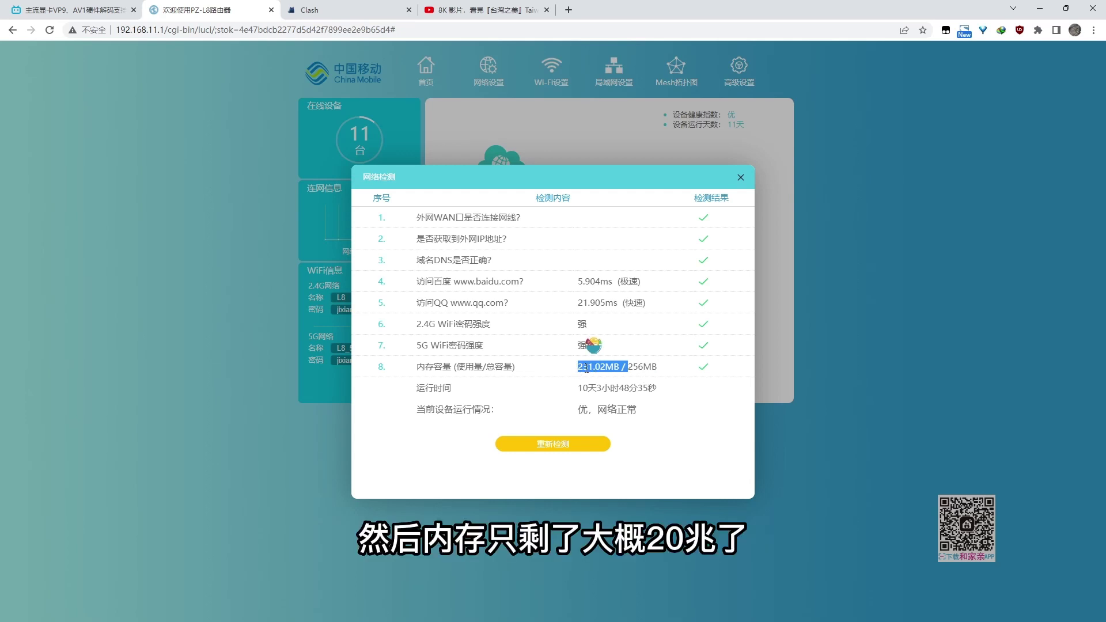
left_click(586, 370)
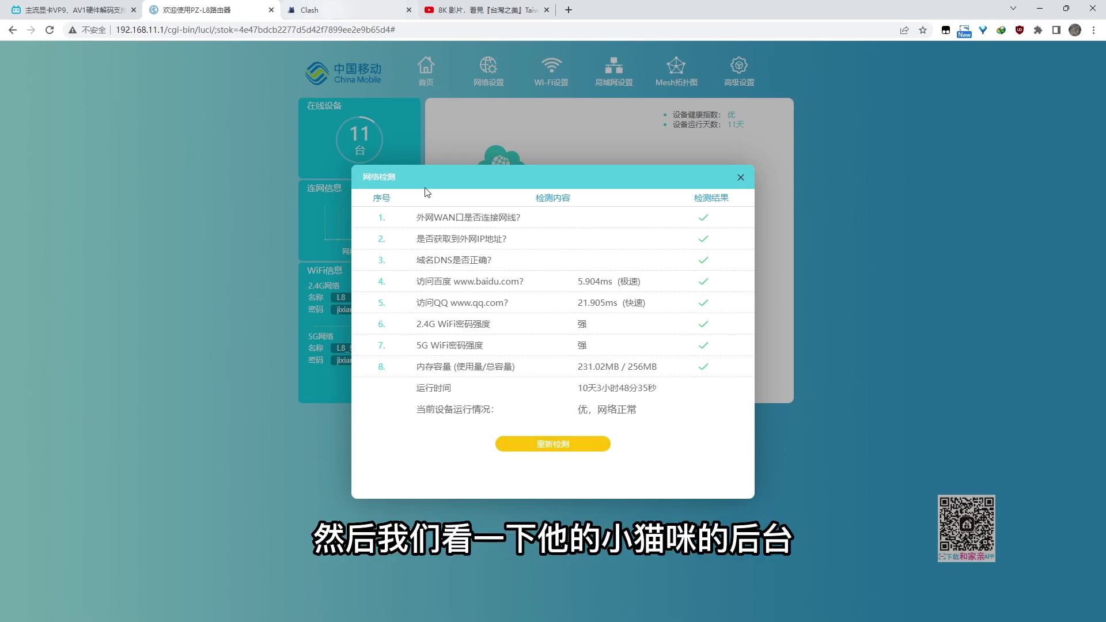
left_click(311, 8)
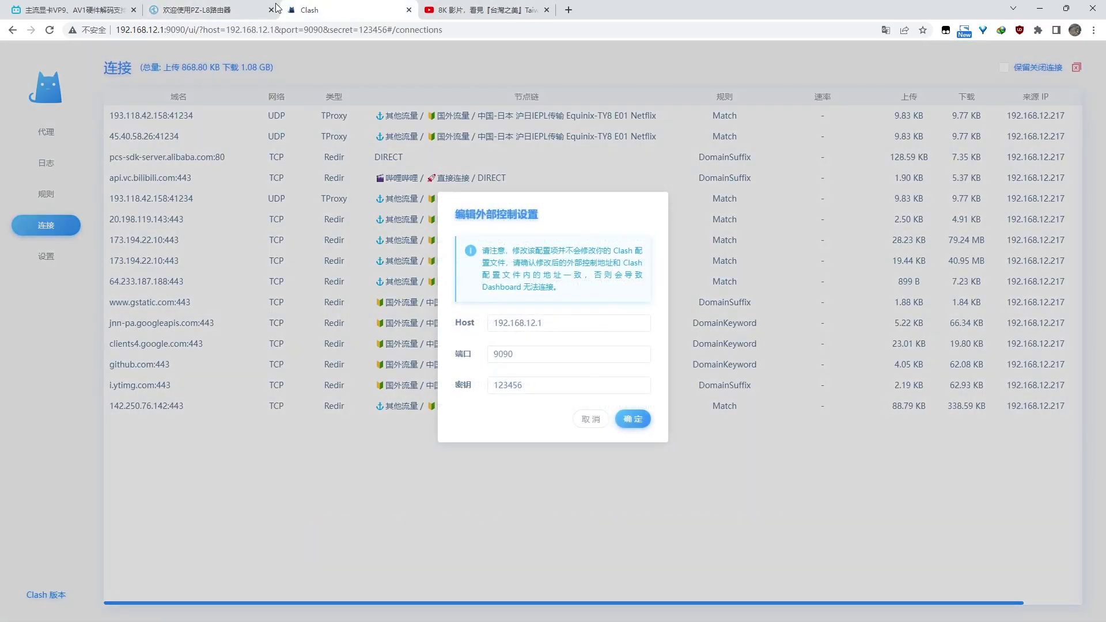
- Point the Clash tab at 192.168.11.1:9999/ui to show the PZ-L8's proxy groups
left_click(144, 30)
type("192.168.1")
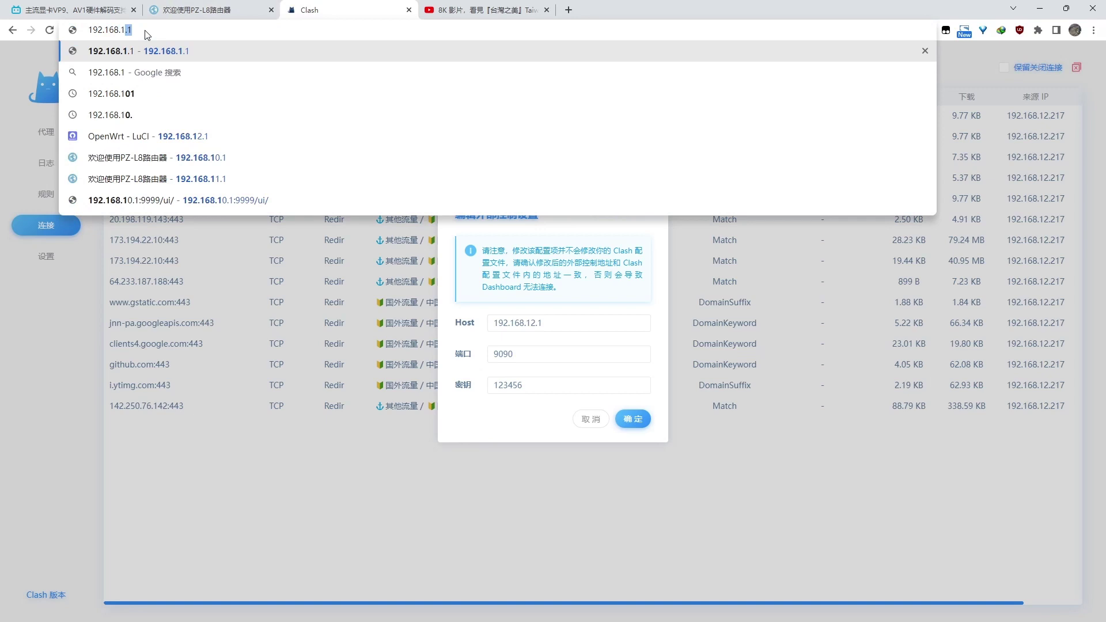
type("1.1")
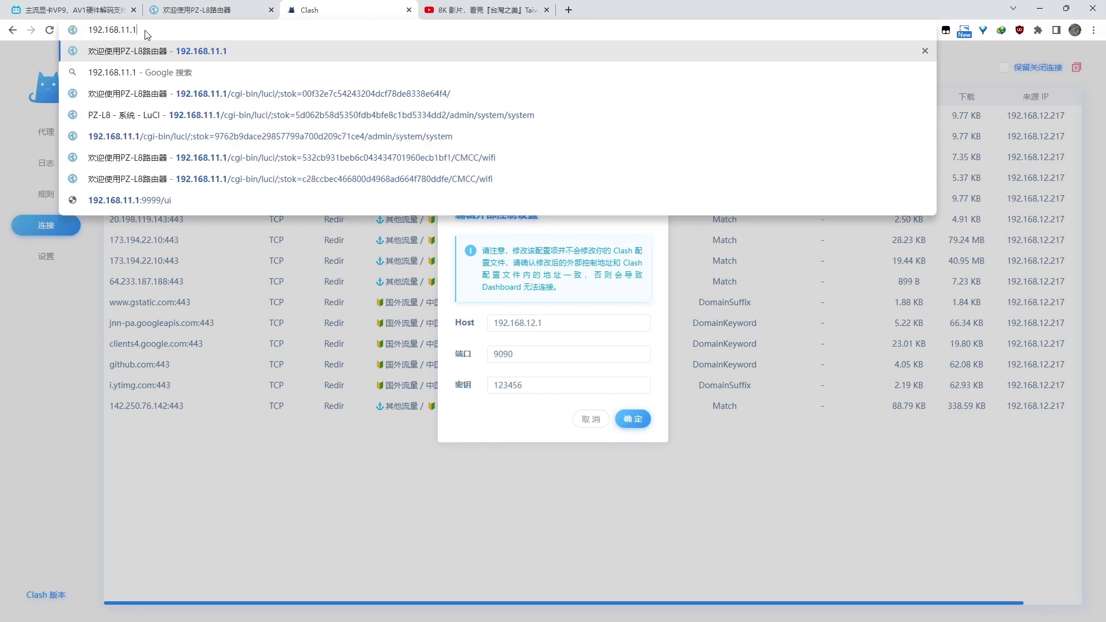
left_click(181, 198)
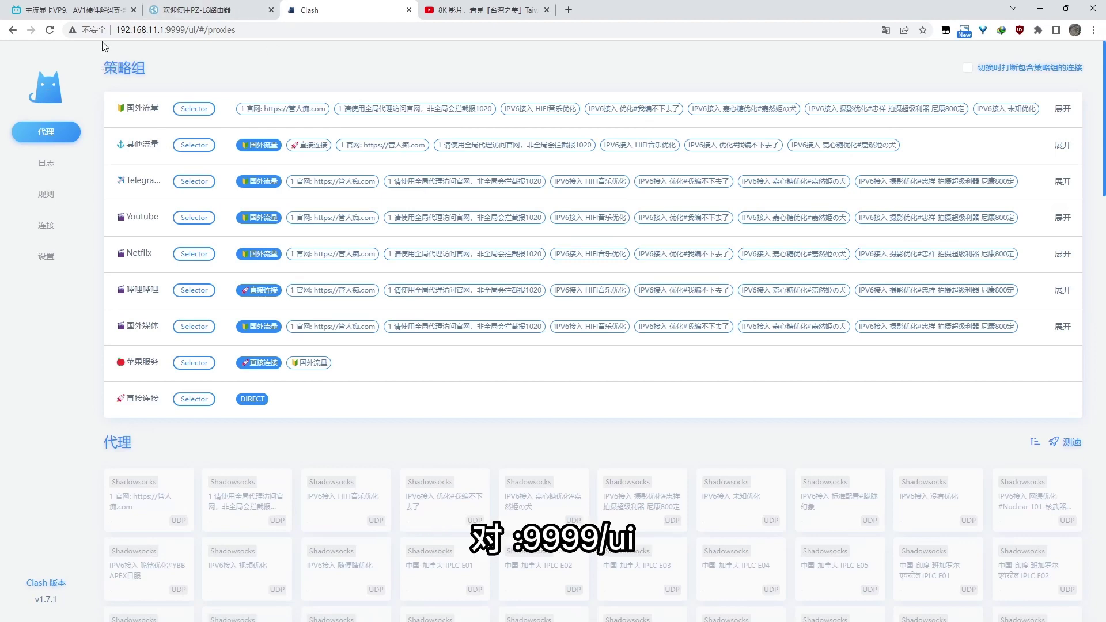
key("ctrl+shift+Tab")
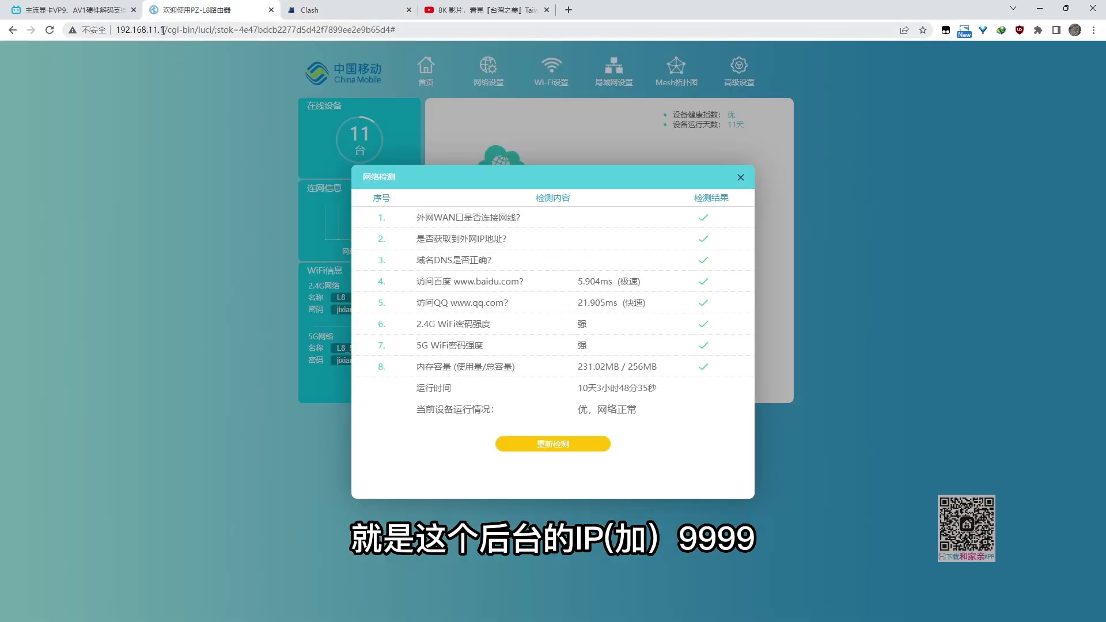
left_click(322, 7)
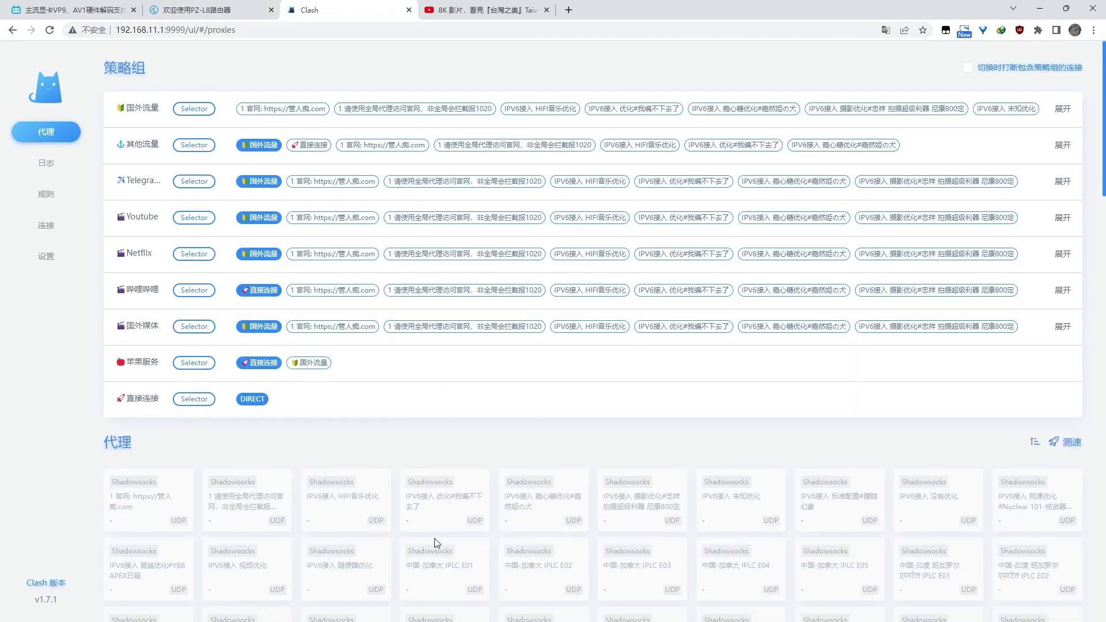
- Run 测速 on all proxy nodes and pause the 8K YouTube video meanwhile
scroll(565, 321, "down", 9)
scroll(672, 378, "up", 10)
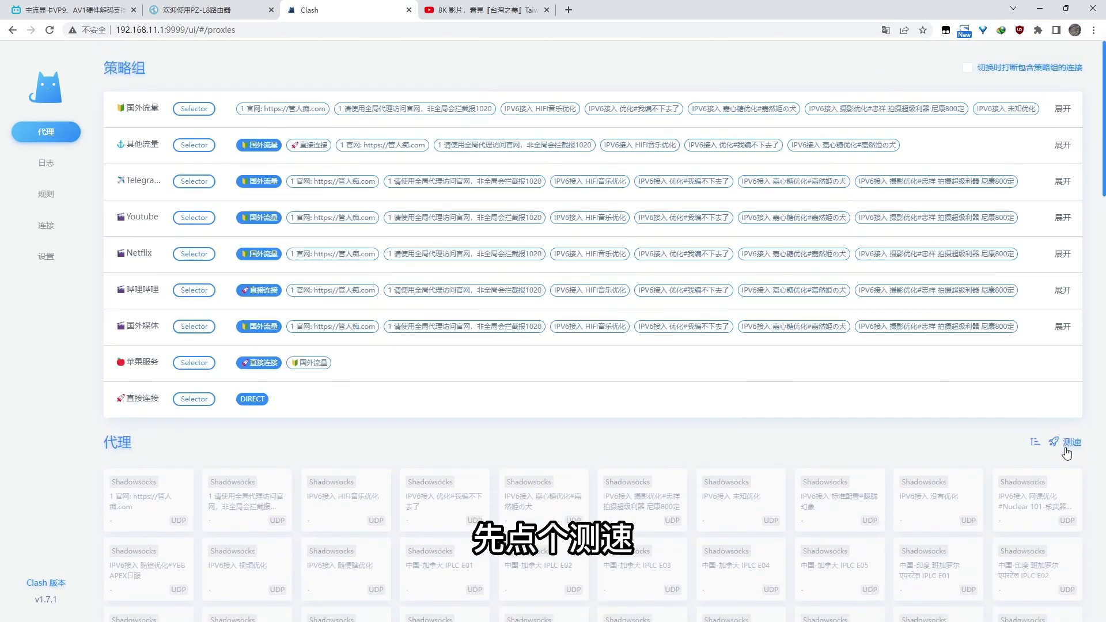
left_click(1065, 442)
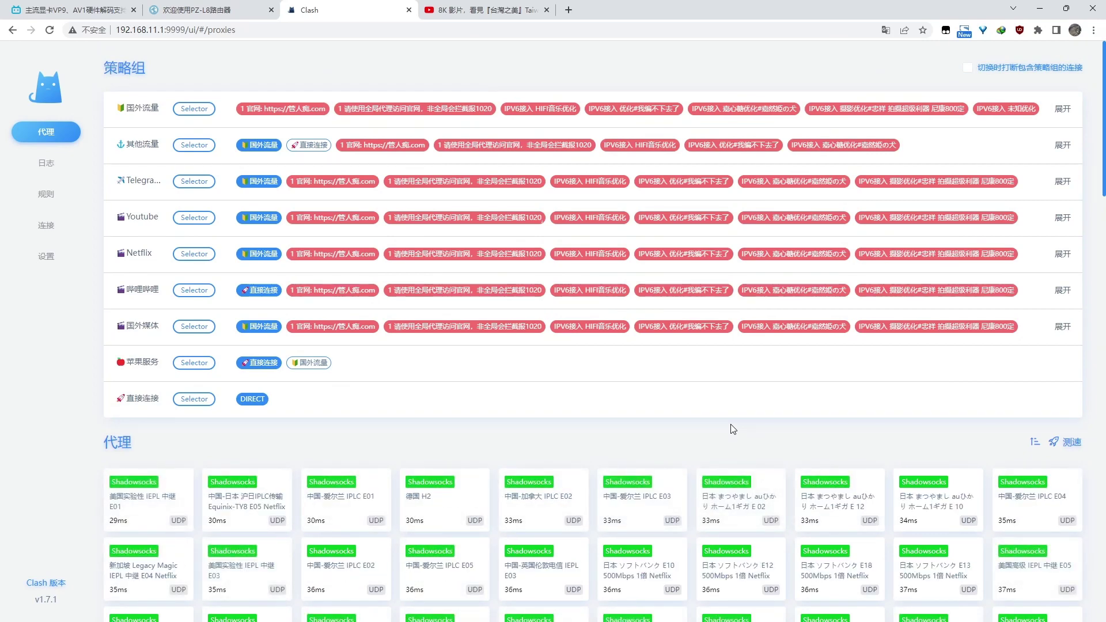
left_click(463, 10)
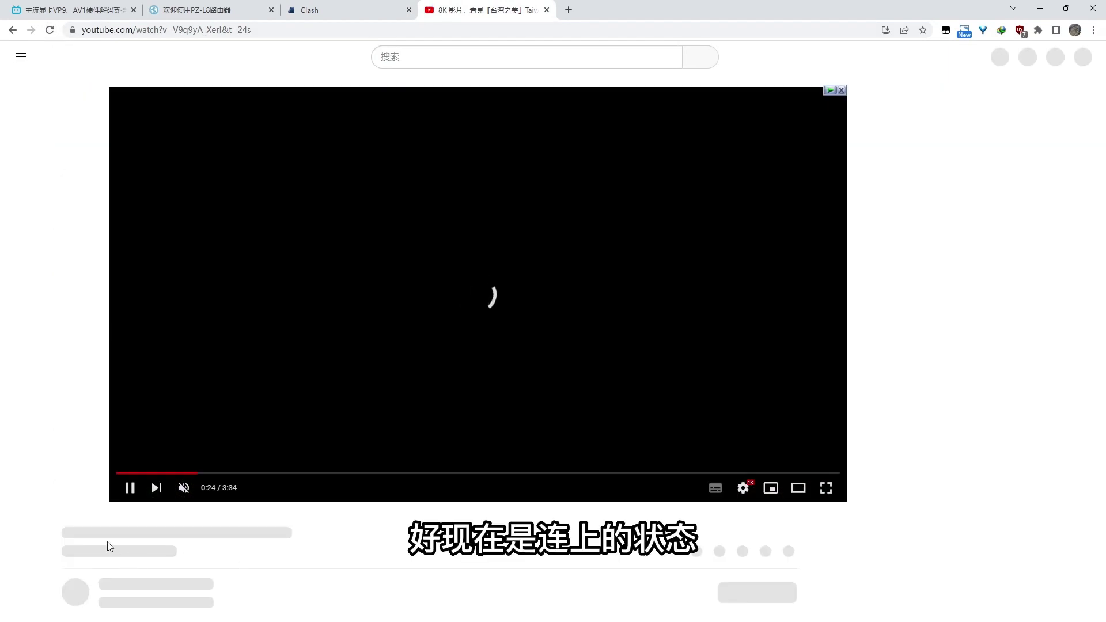
left_click(77, 489)
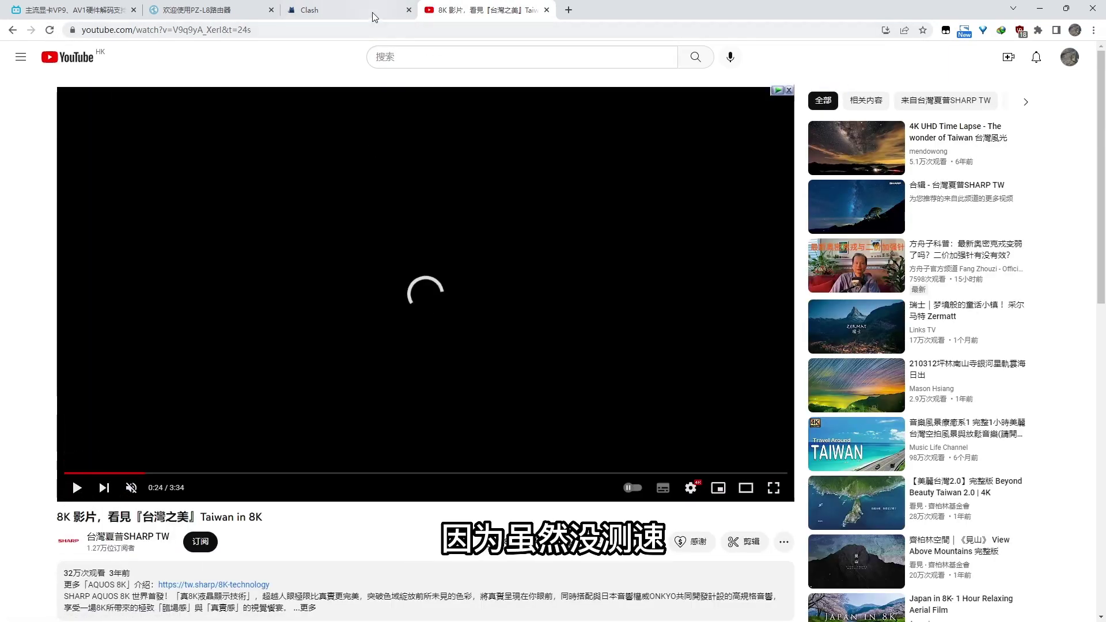
left_click(320, 8)
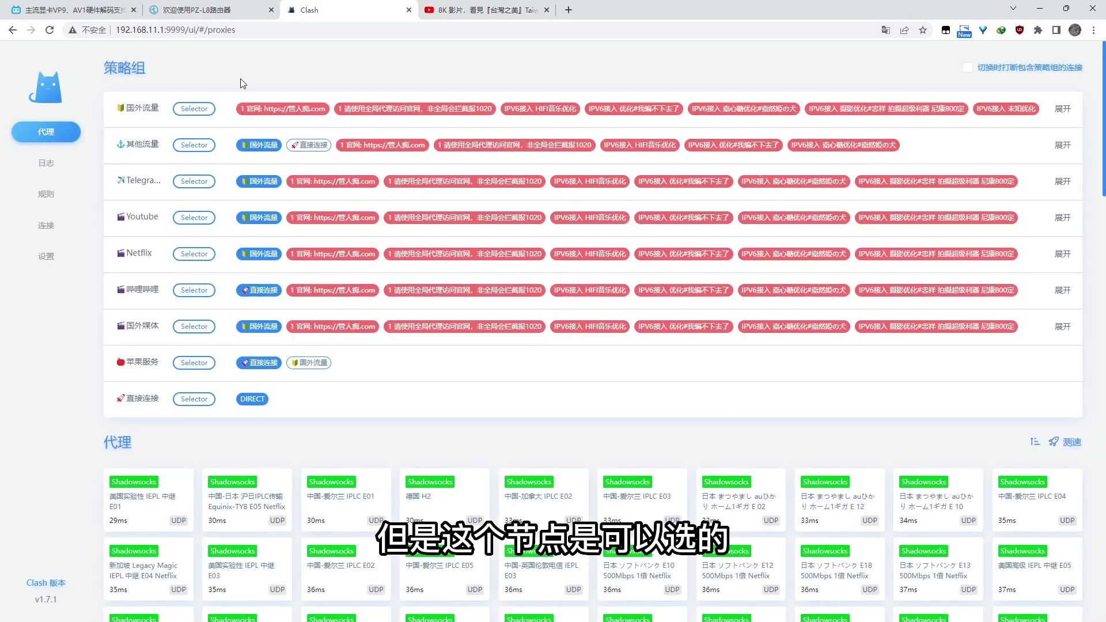
- Expand the 国外流量 group with 展开 to list every available node
scroll(723, 356, "down", 20)
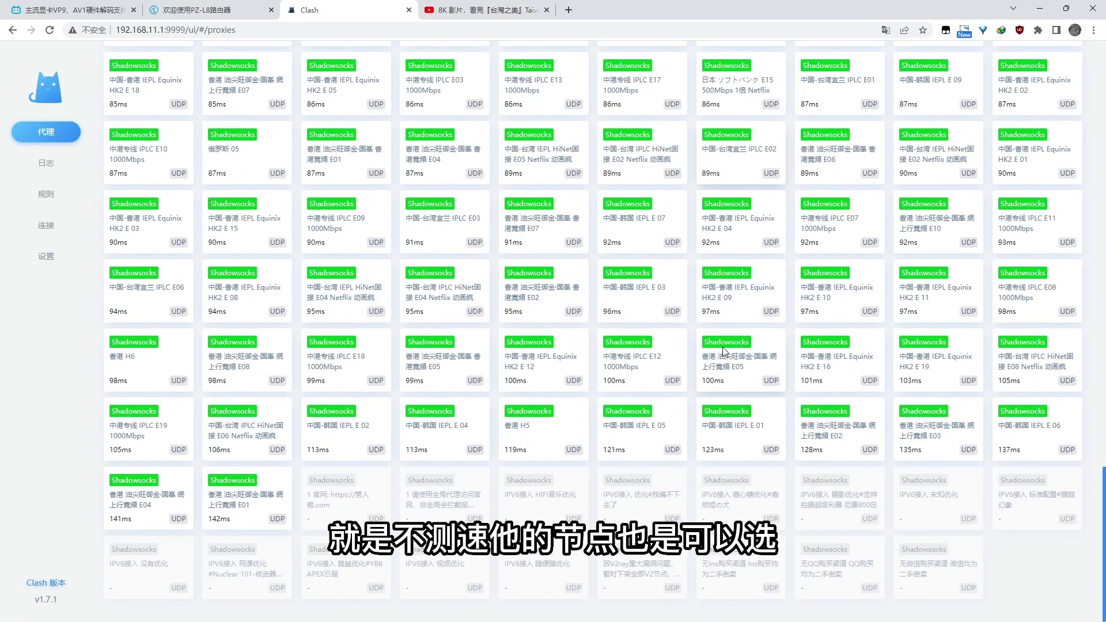
scroll(802, 405, "up", 20)
scroll(803, 395, "down", 20)
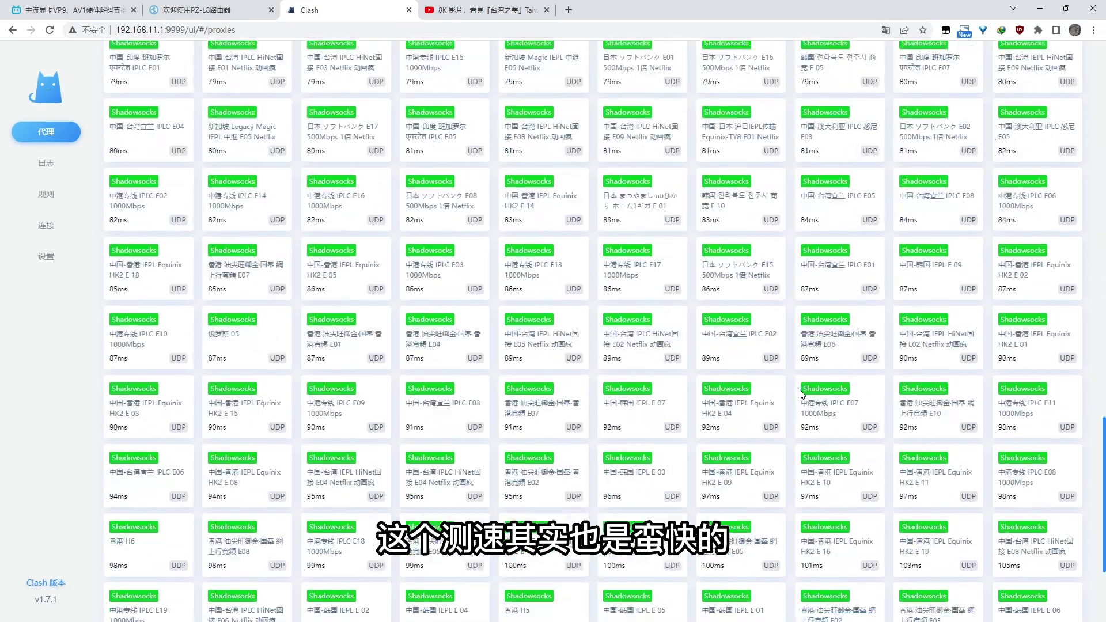
scroll(804, 392, "up", 20)
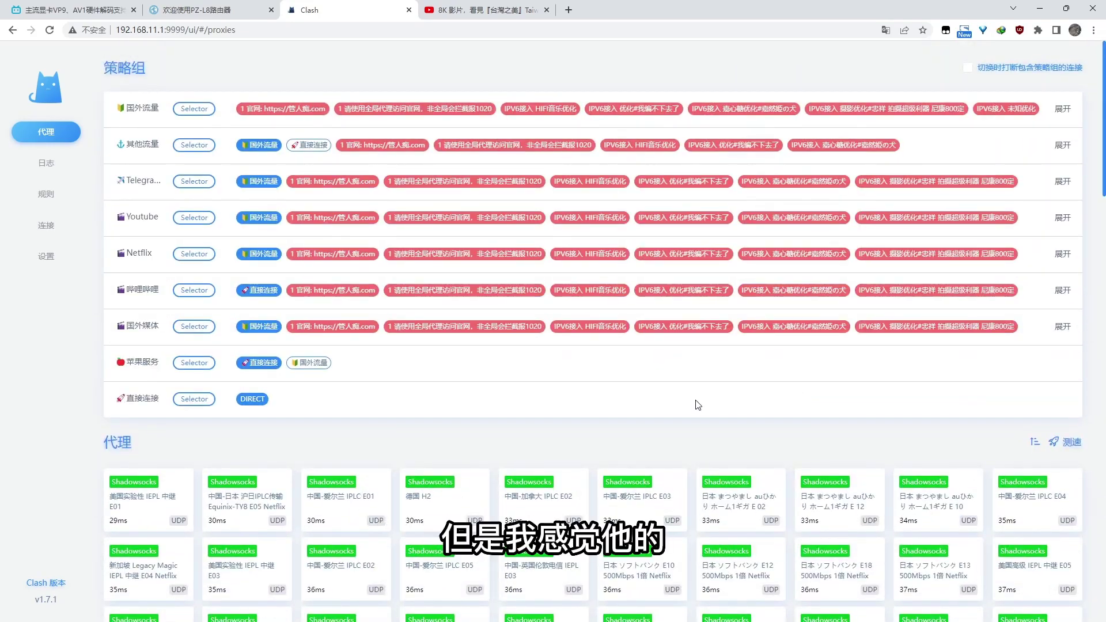
scroll(676, 402, "down", 15)
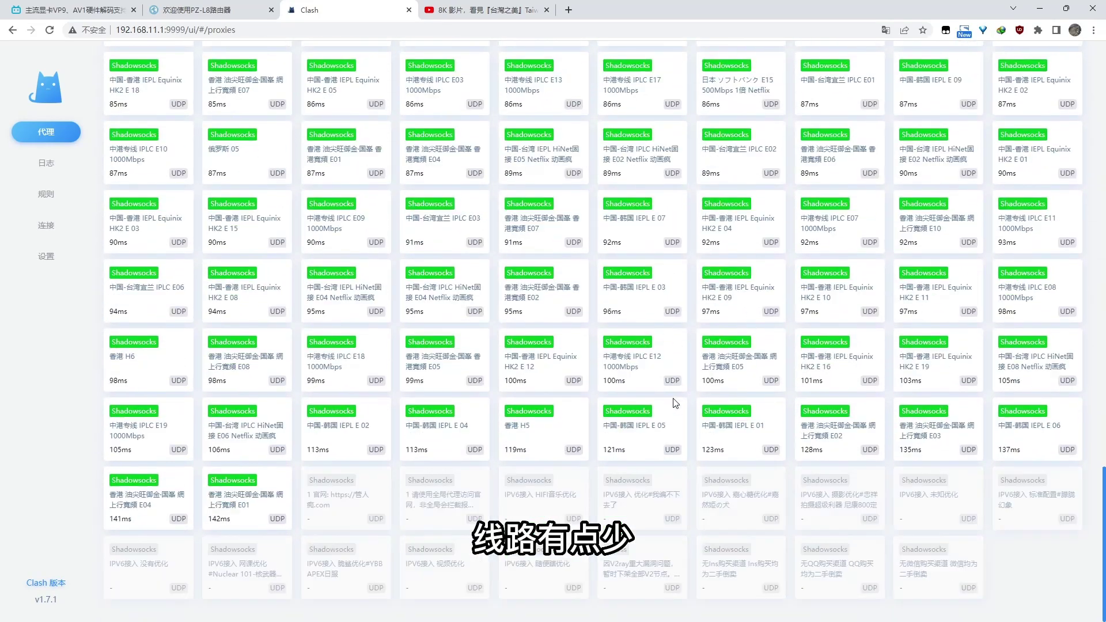
scroll(676, 403, "up", 15)
scroll(677, 405, "down", 14)
scroll(677, 405, "up", 15)
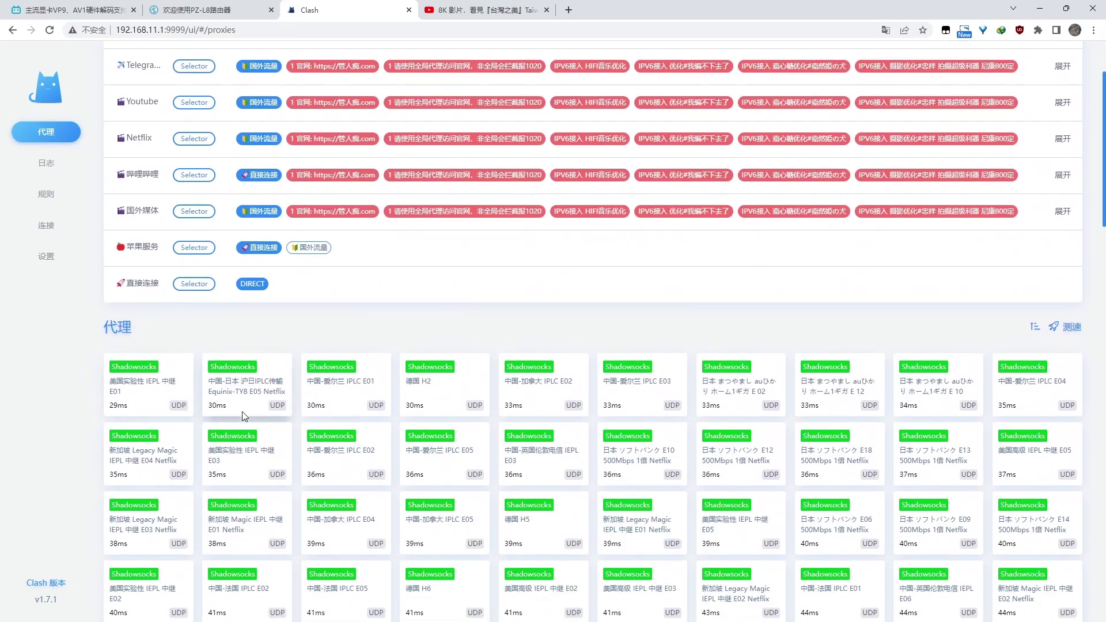
scroll(789, 424, "down", 10)
scroll(790, 424, "up", 10)
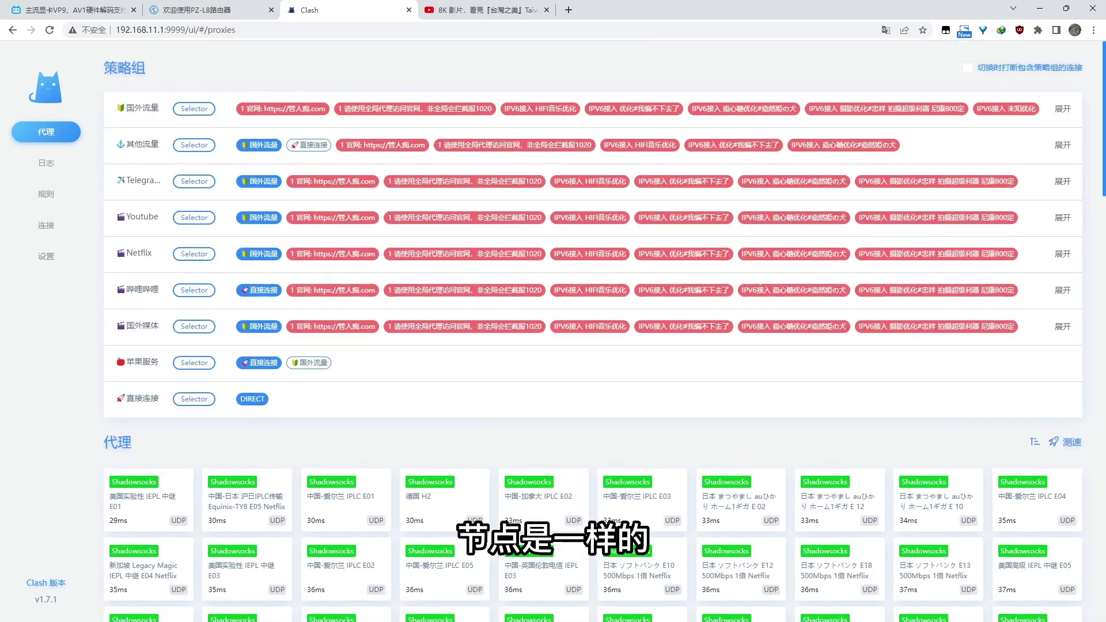
left_click(1061, 110)
scroll(714, 316, "down", 10)
scroll(724, 316, "up", 10)
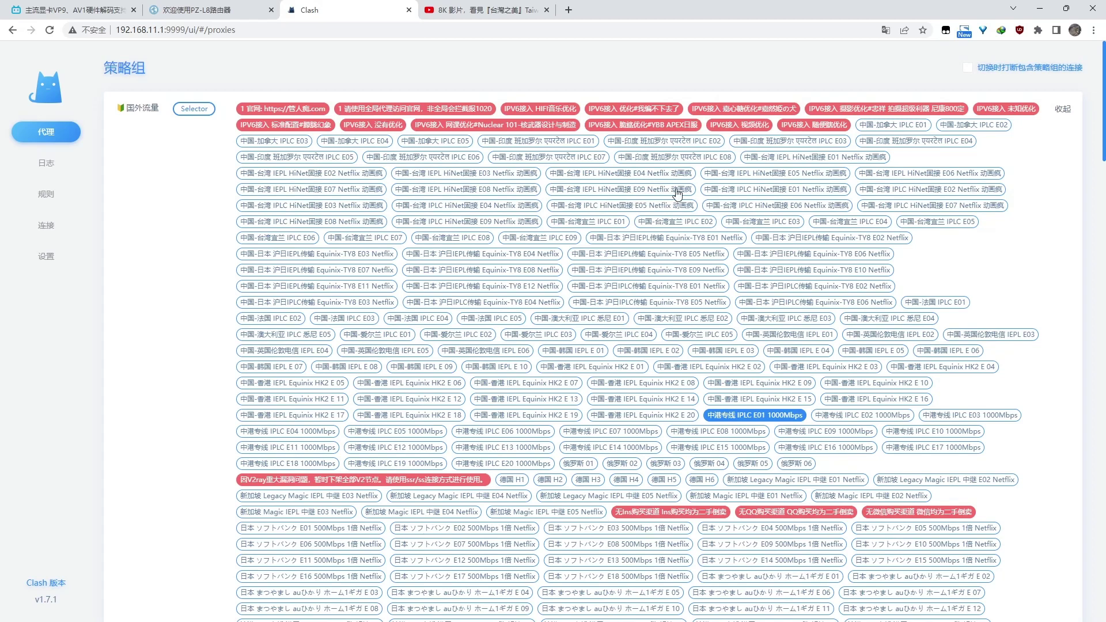
- Pick the Equinix-TY8 E01 Netflix node for 国外流量, then close all connections under 连接
left_click(668, 236)
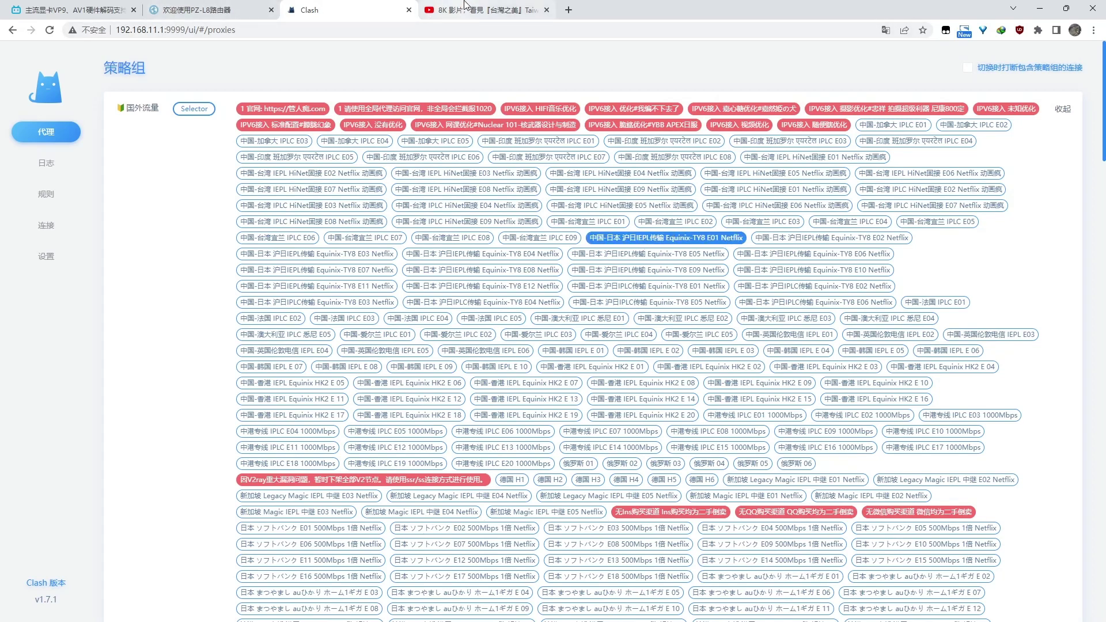
left_click(41, 225)
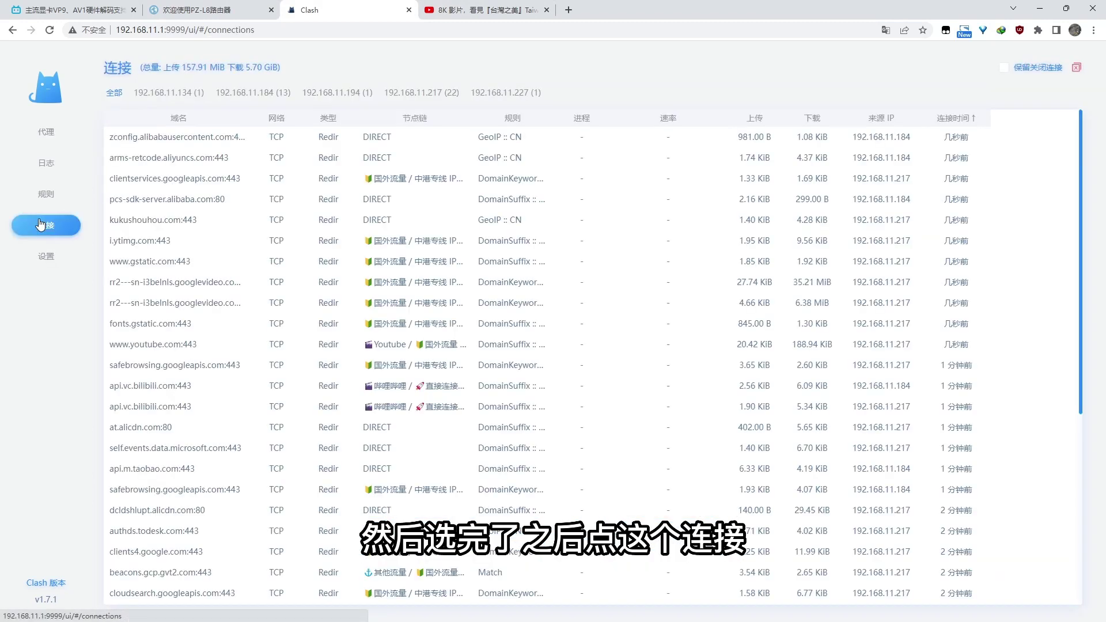
left_click(1076, 69)
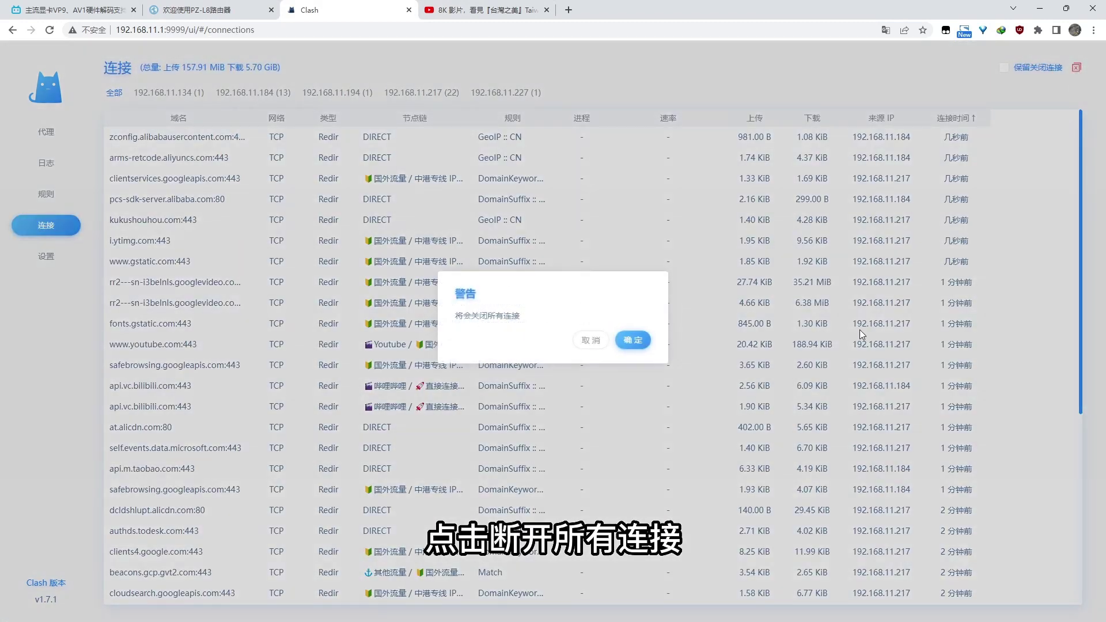
left_click(636, 341)
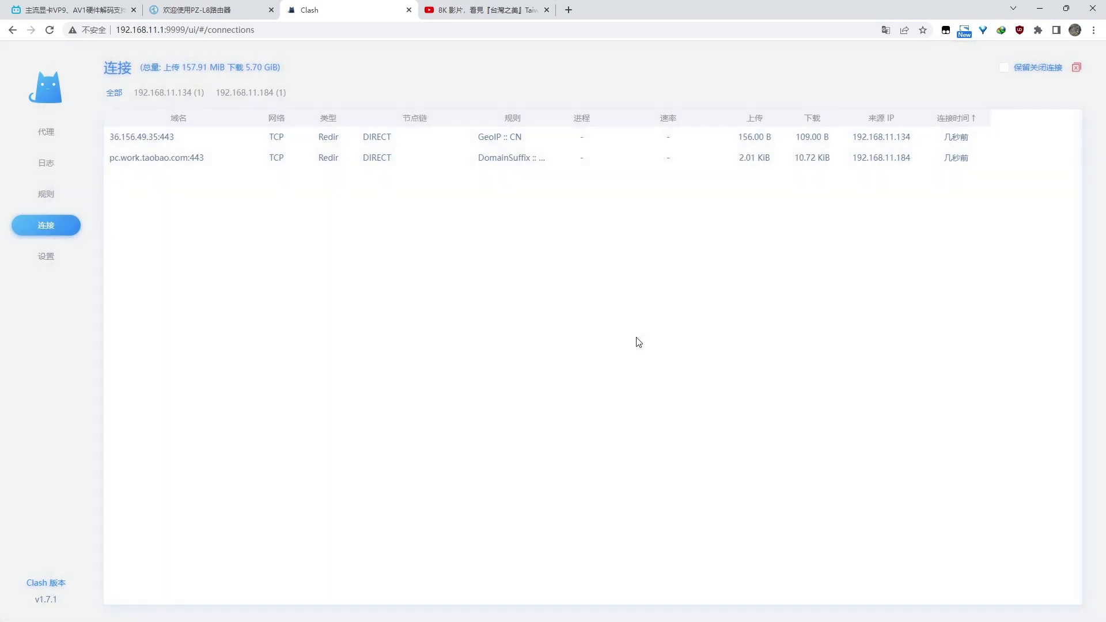
left_click_drag(468, 117, 692, 129)
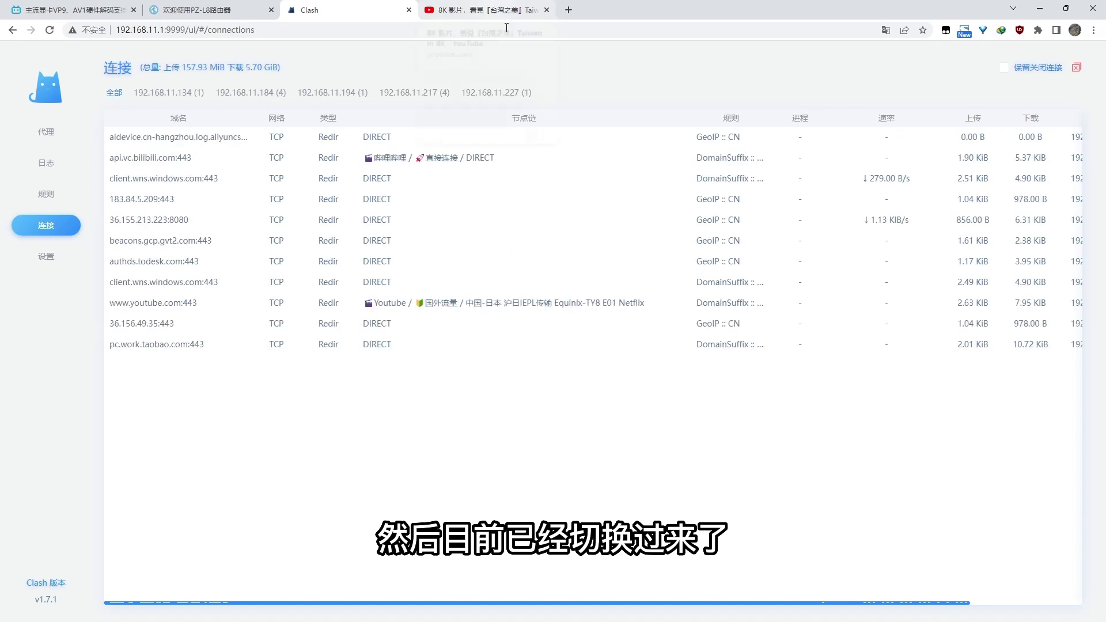
- Reload the 8K Taiwan video with 详细统计信息 shown and quality set to 4320p60
left_click(469, 8)
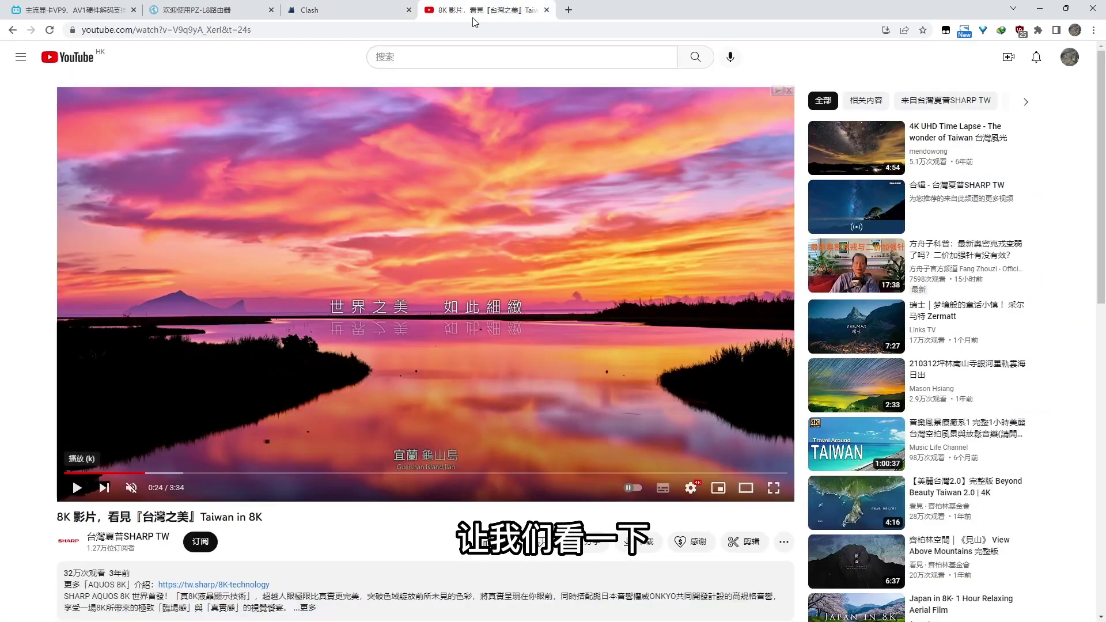
left_click(49, 30)
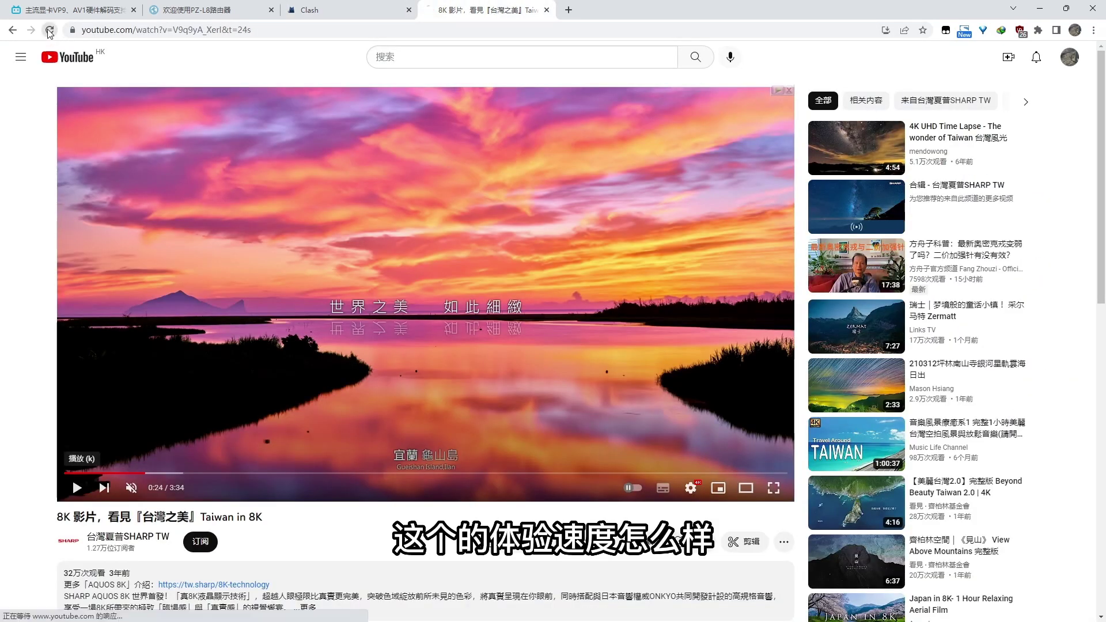
right_click(328, 254)
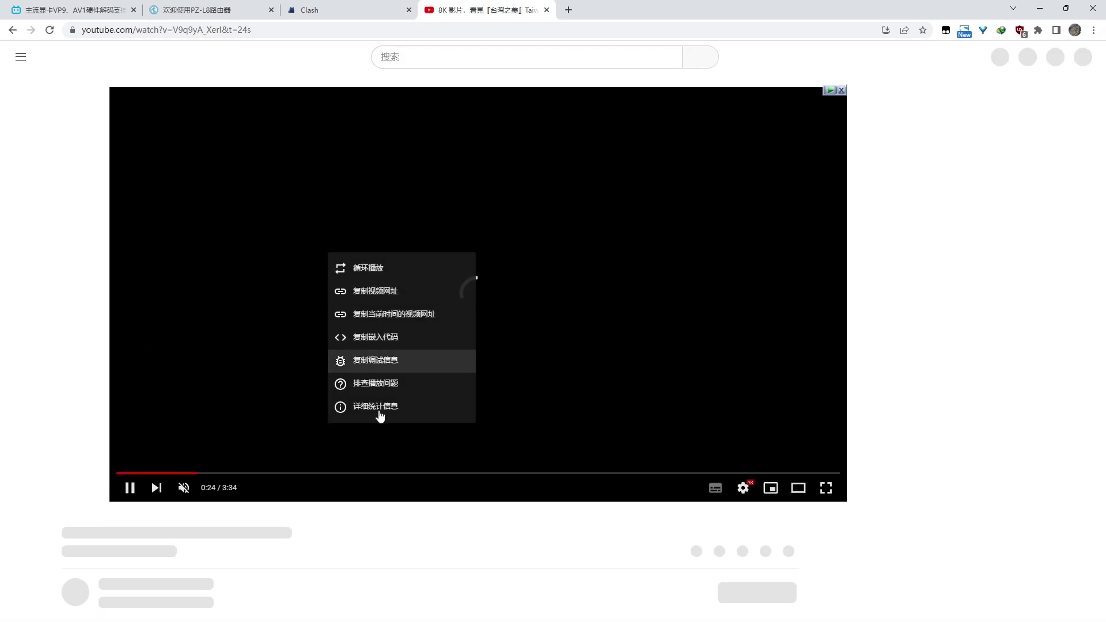
left_click(379, 407)
left_click(691, 488)
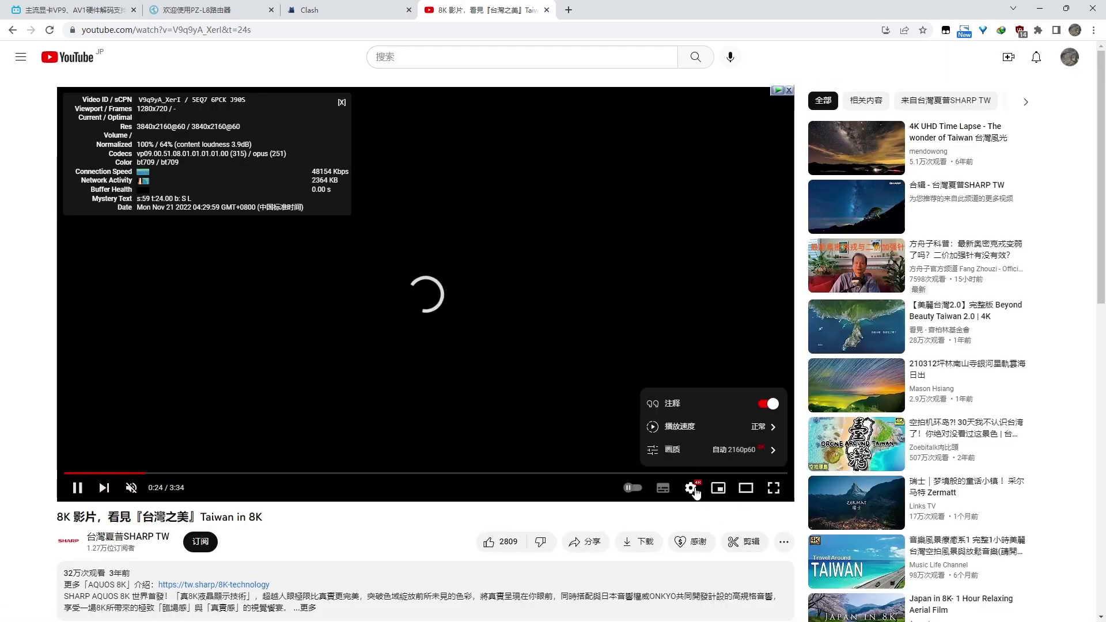
left_click(713, 455)
left_click(694, 275)
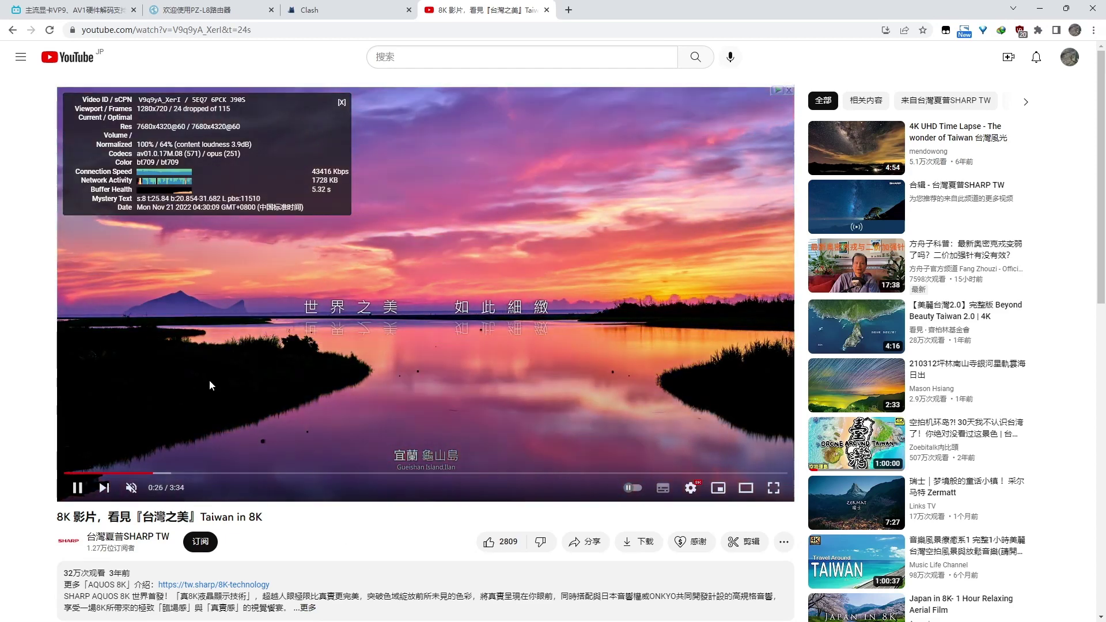
- Skip through the video at 0:38, 1:00, 1:29, 2:10, 3:00 and 3:24 to check buffering
left_click(195, 473)
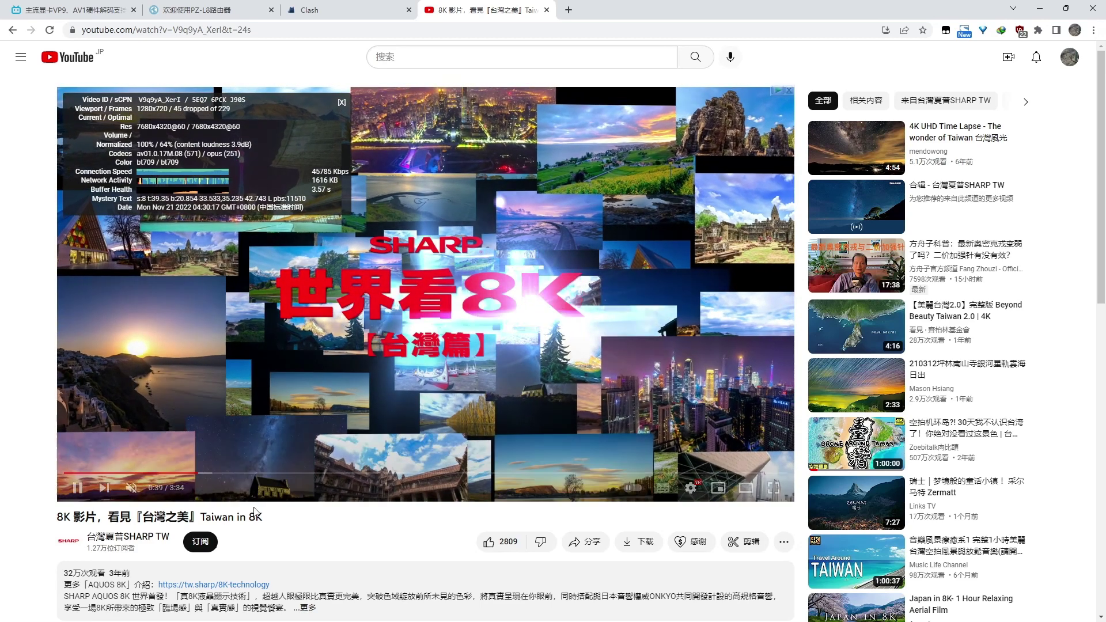
left_click(269, 473)
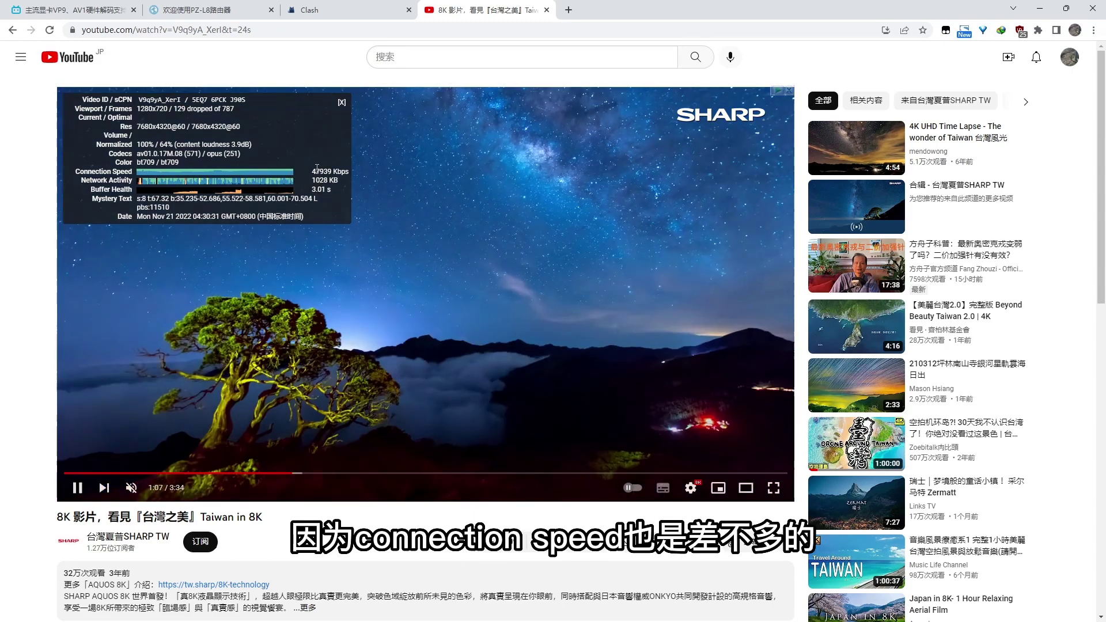
left_click(366, 473)
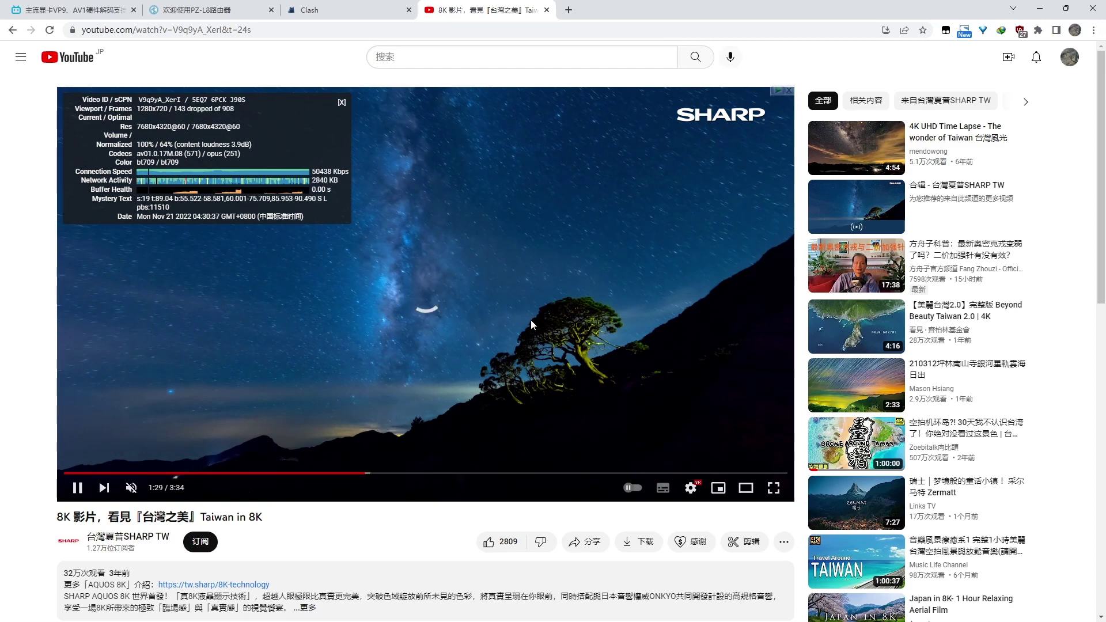
key("Right")
key("Right")
key("Right")
key("Right")
key("Right")
key("Right")
key("Right")
key("Right")
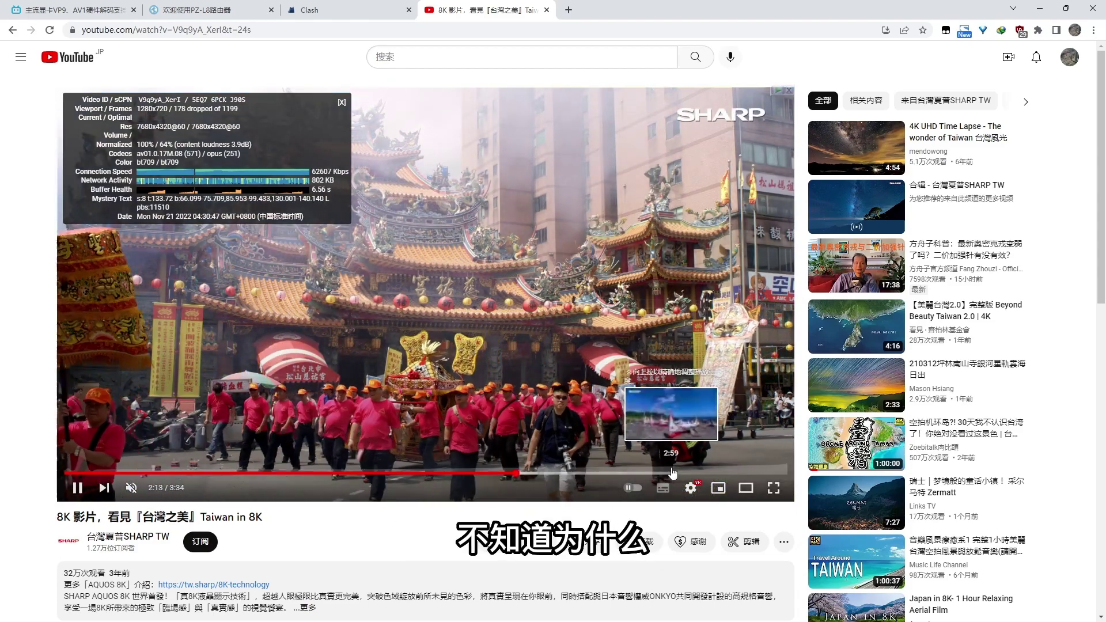
left_click(672, 458)
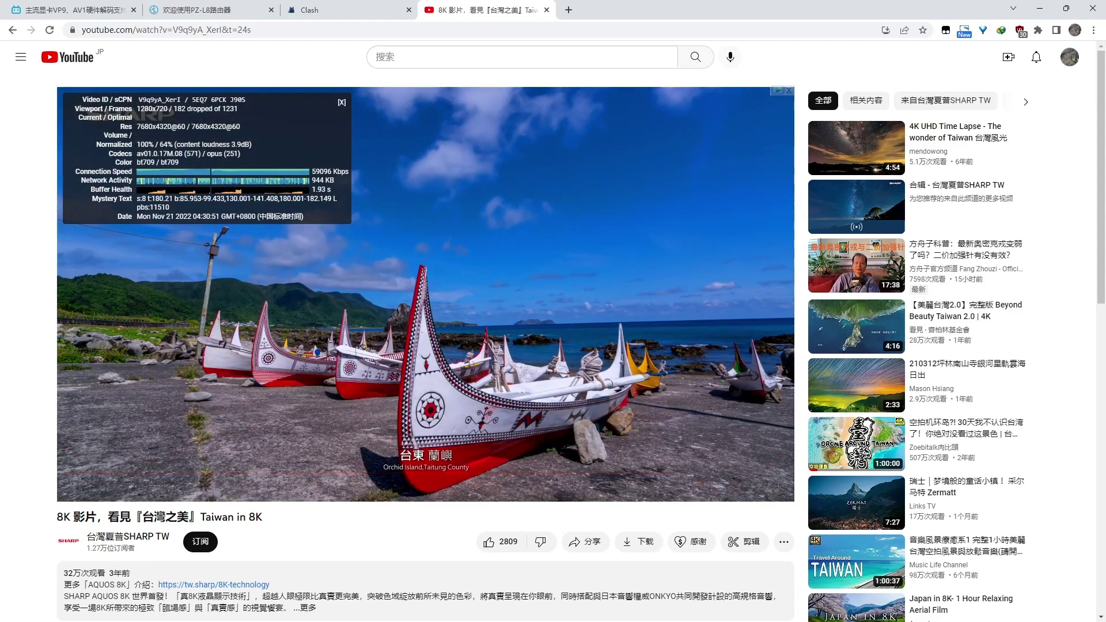
left_click(754, 473)
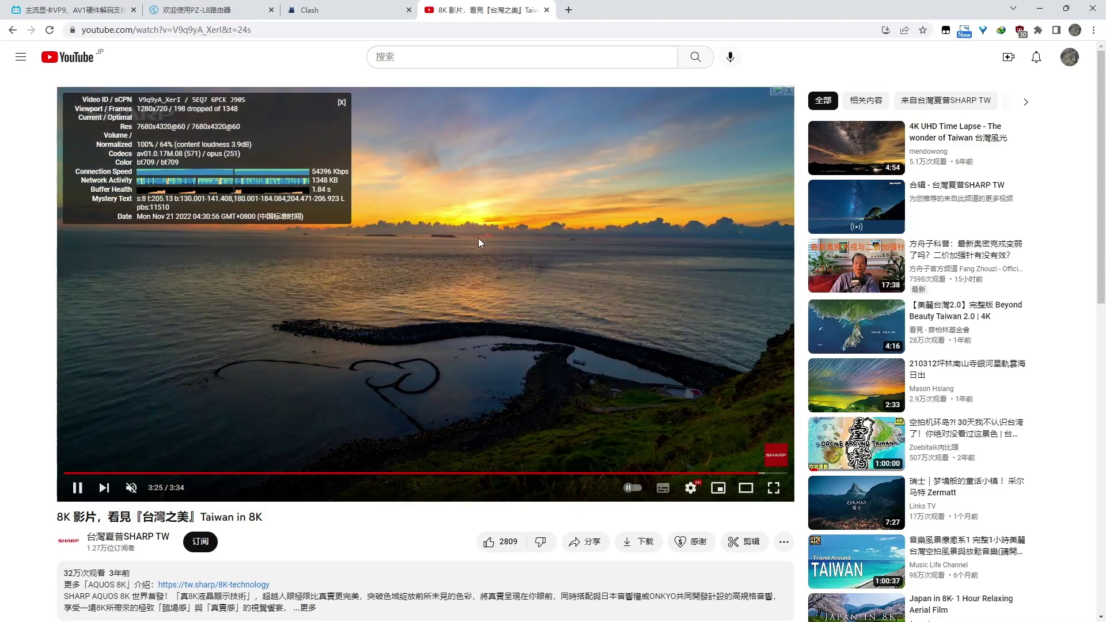
- Reload the video, set quality to 4320p60 and show the Stats for nerds overlay
left_click(49, 30)
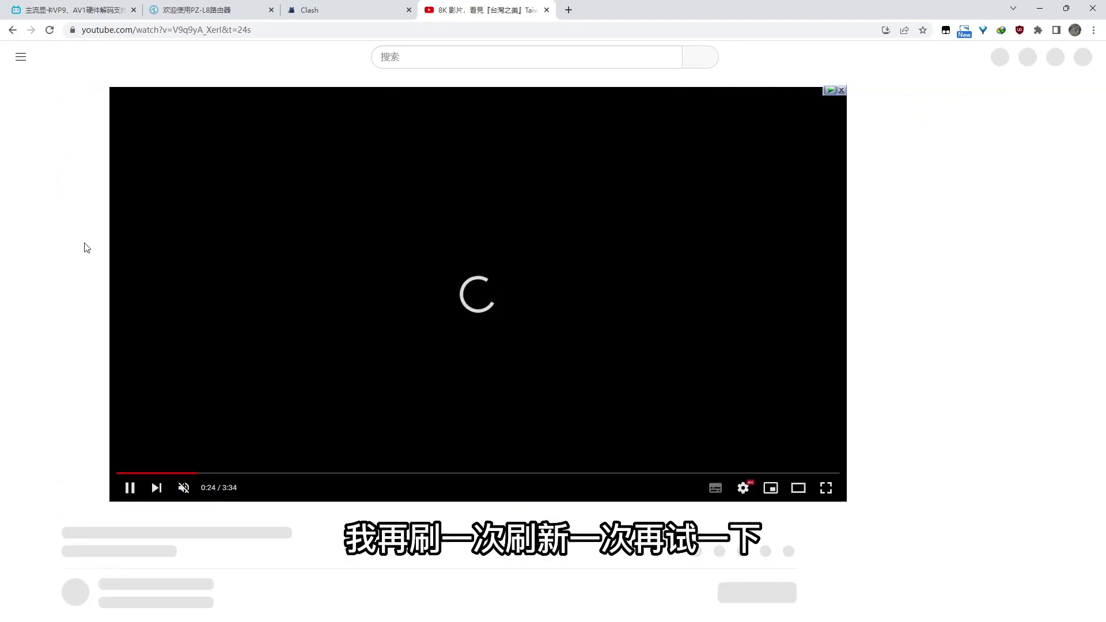
left_click(690, 488)
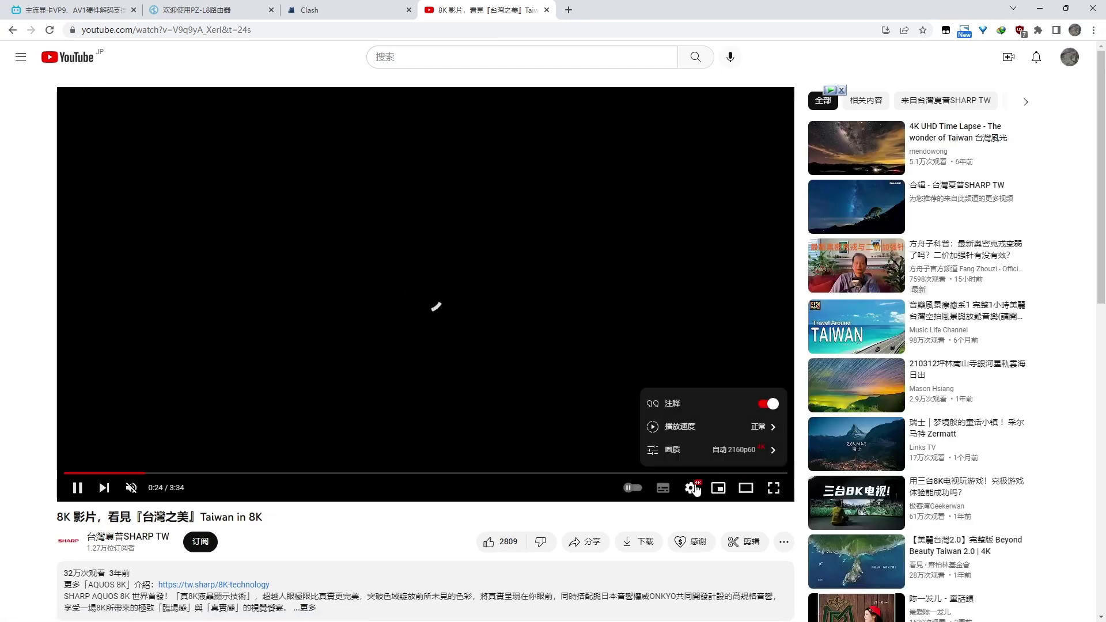
left_click(711, 454)
left_click(699, 279)
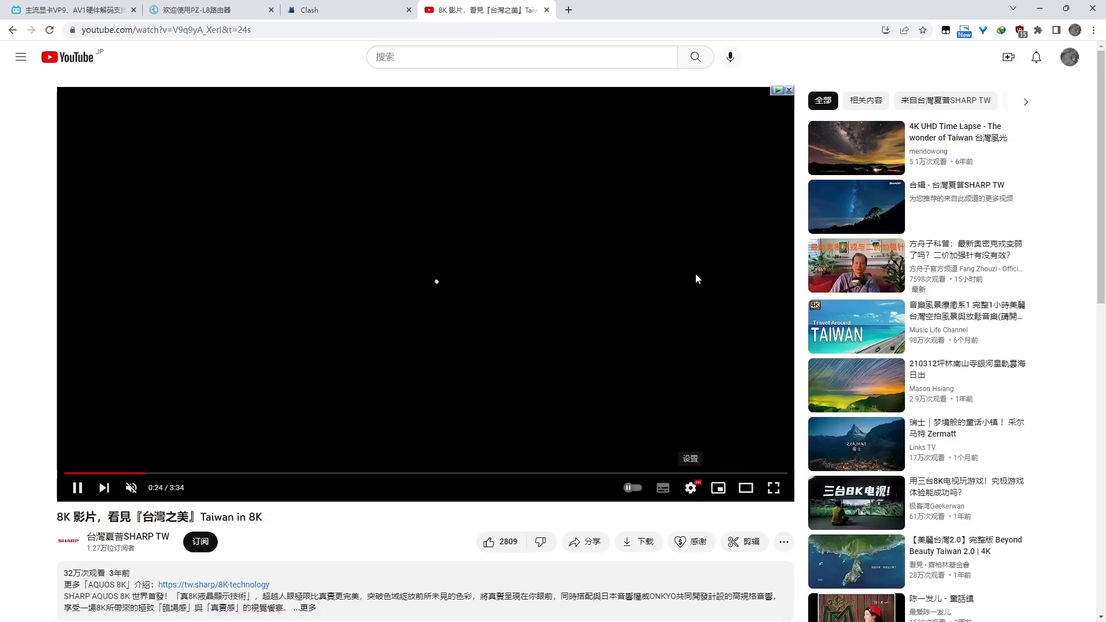
right_click(155, 204)
left_click(196, 356)
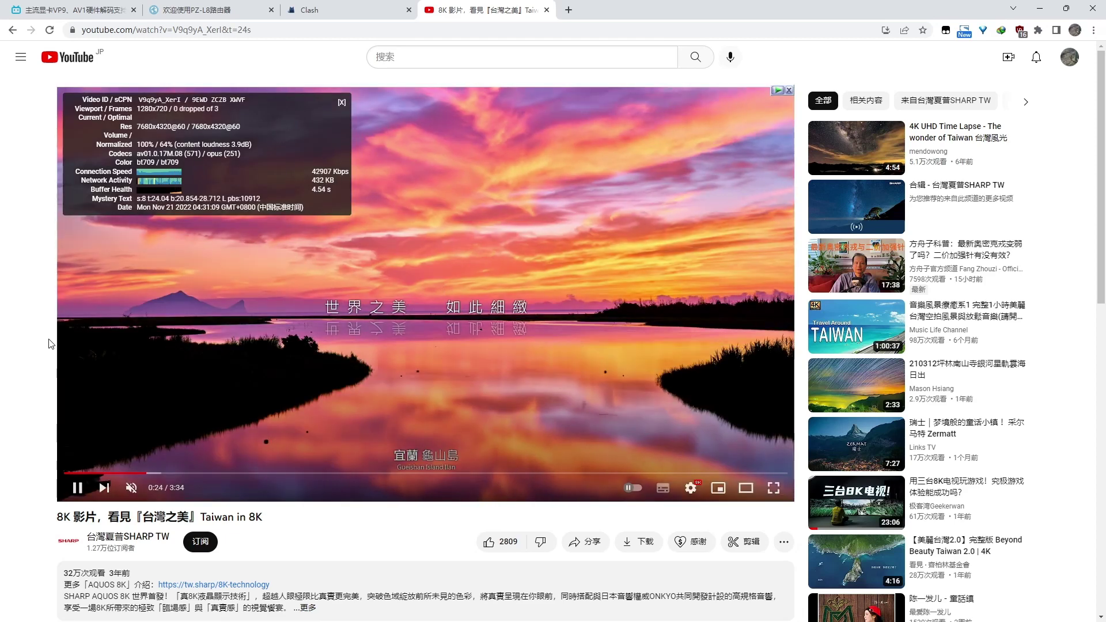
- Sample scenes at about 0:47, 1:09, 1:35, 2:11, 2:45 and 3:28
left_click(224, 473)
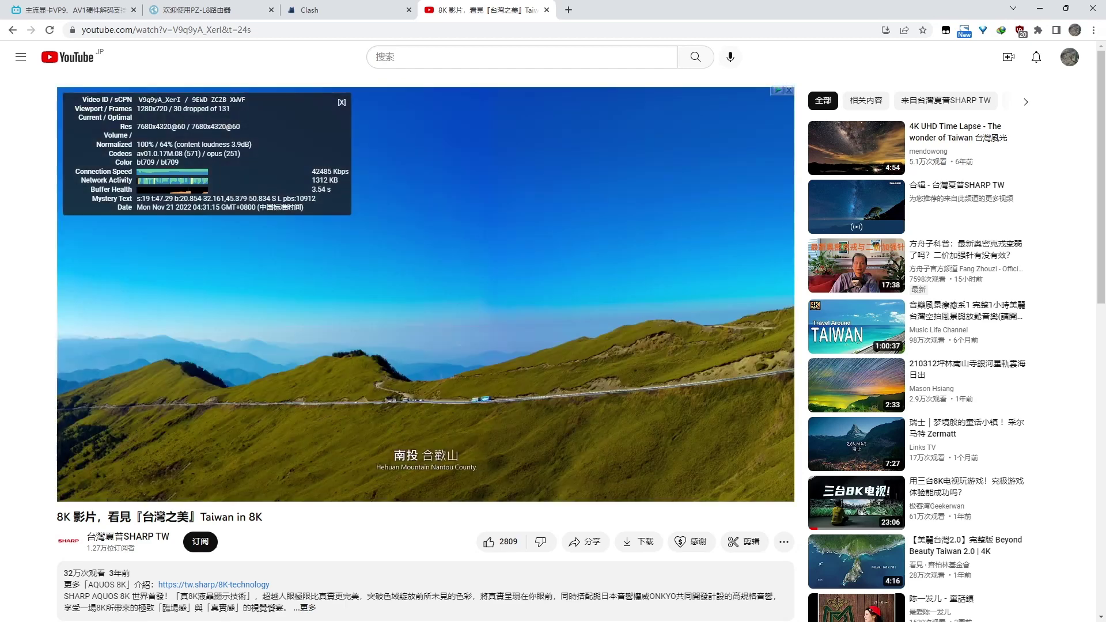
left_click(300, 474)
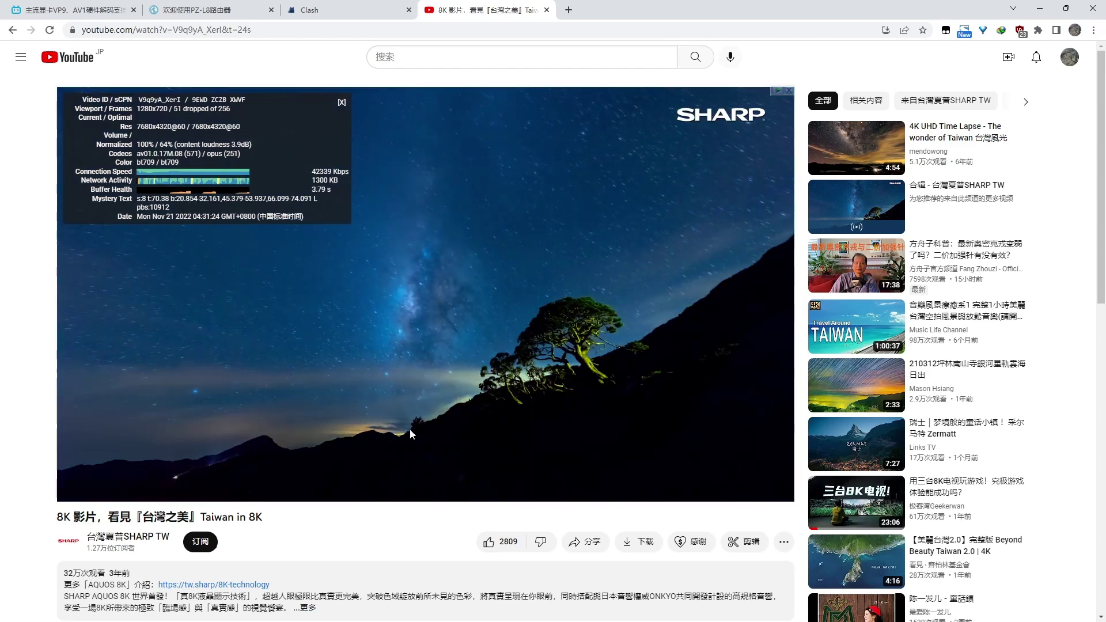
left_click(383, 474)
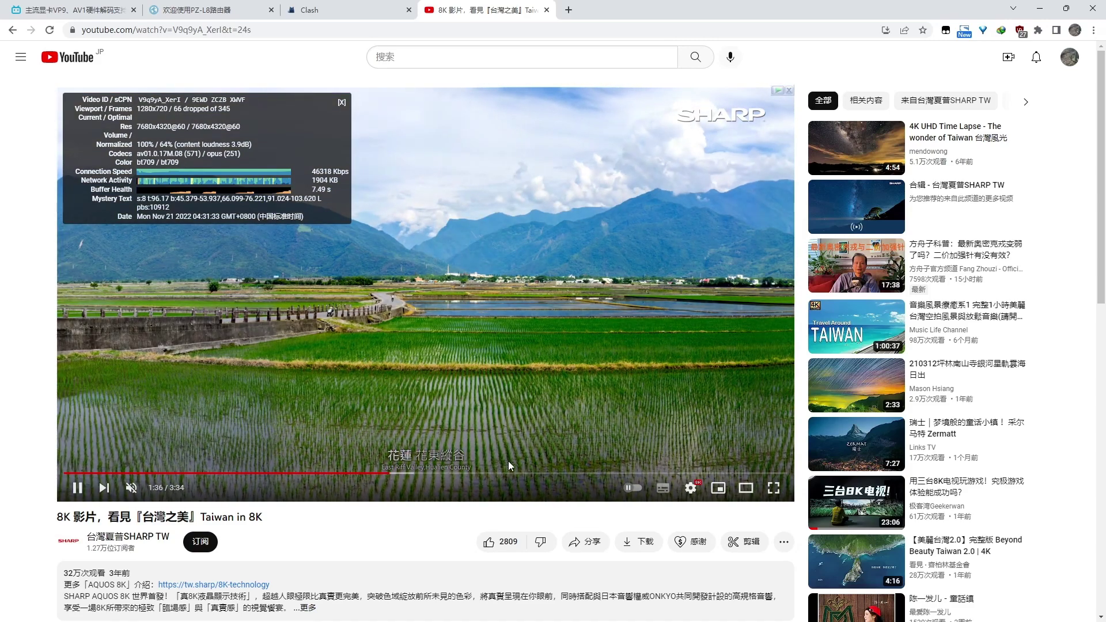
left_click(506, 473)
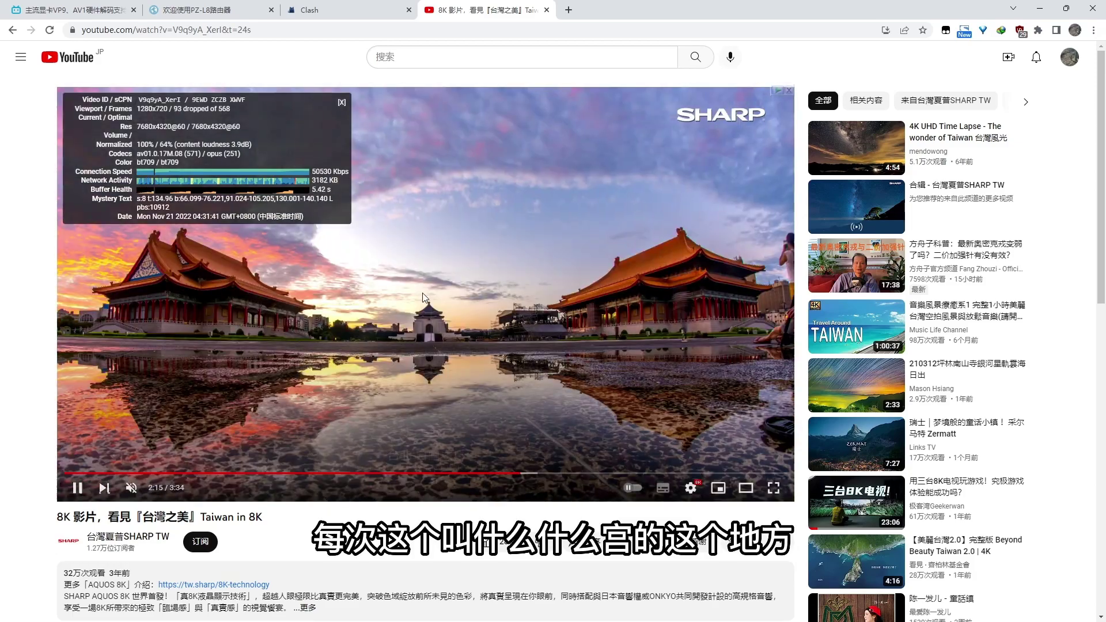
left_click(622, 473)
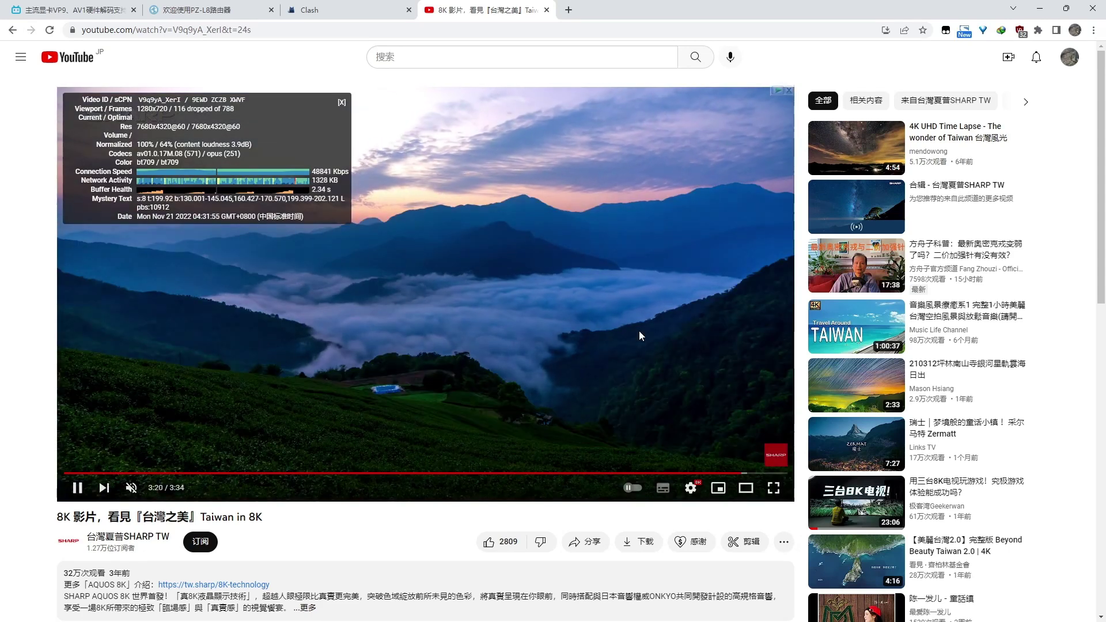
left_click(771, 473)
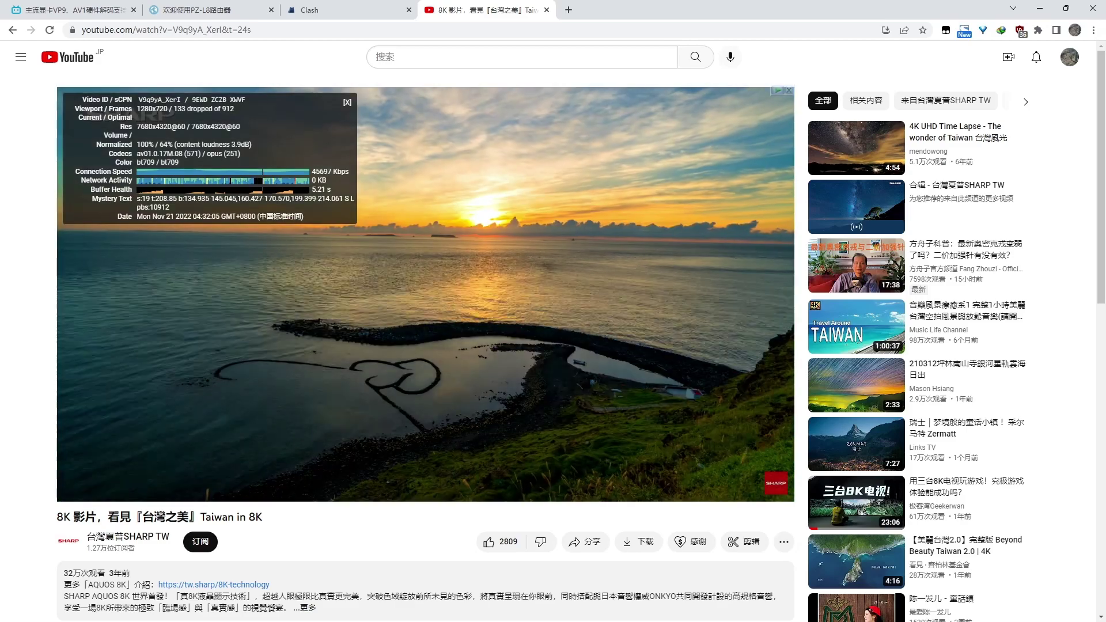
- Reload the 8K video at 4320p quality with the Stats for nerds overlay on
left_click(50, 30)
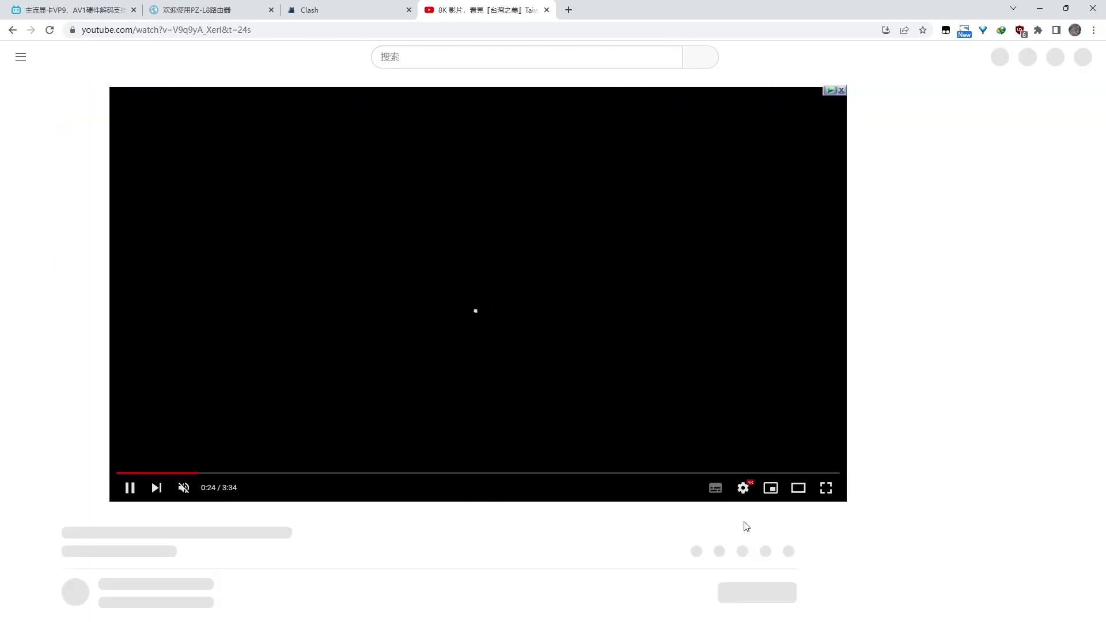
left_click(690, 490)
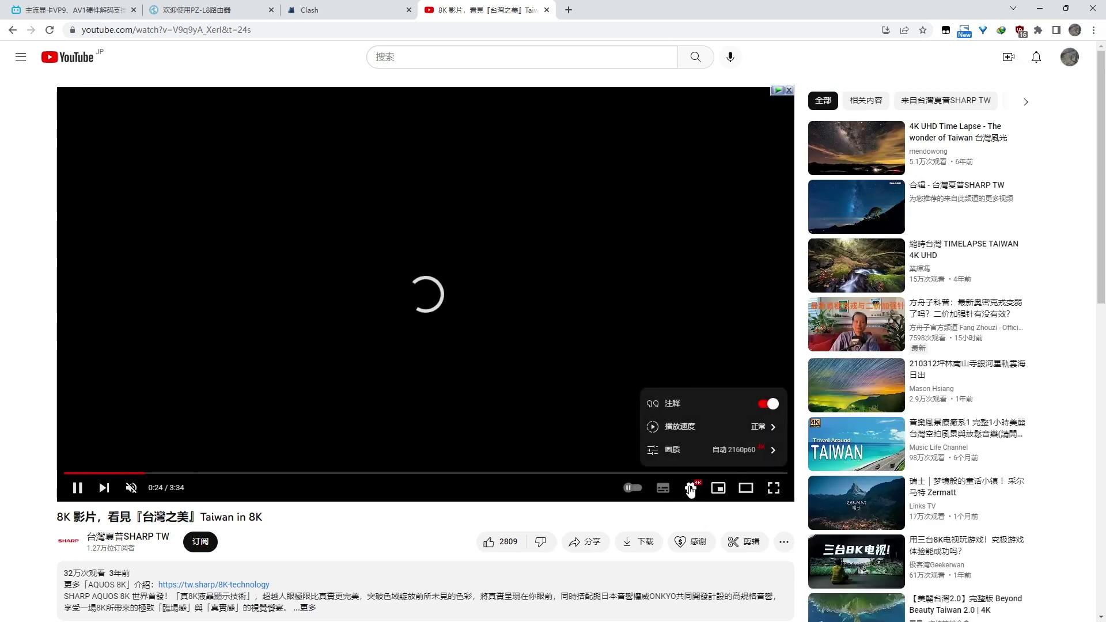
left_click(704, 454)
left_click(664, 275)
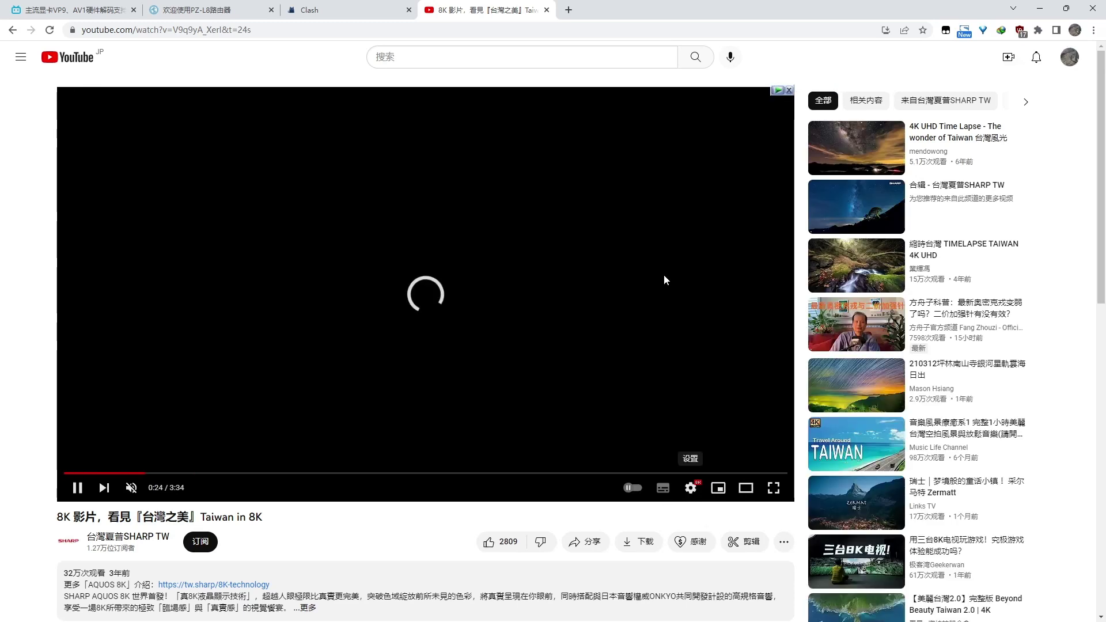
right_click(193, 202)
left_click(239, 342)
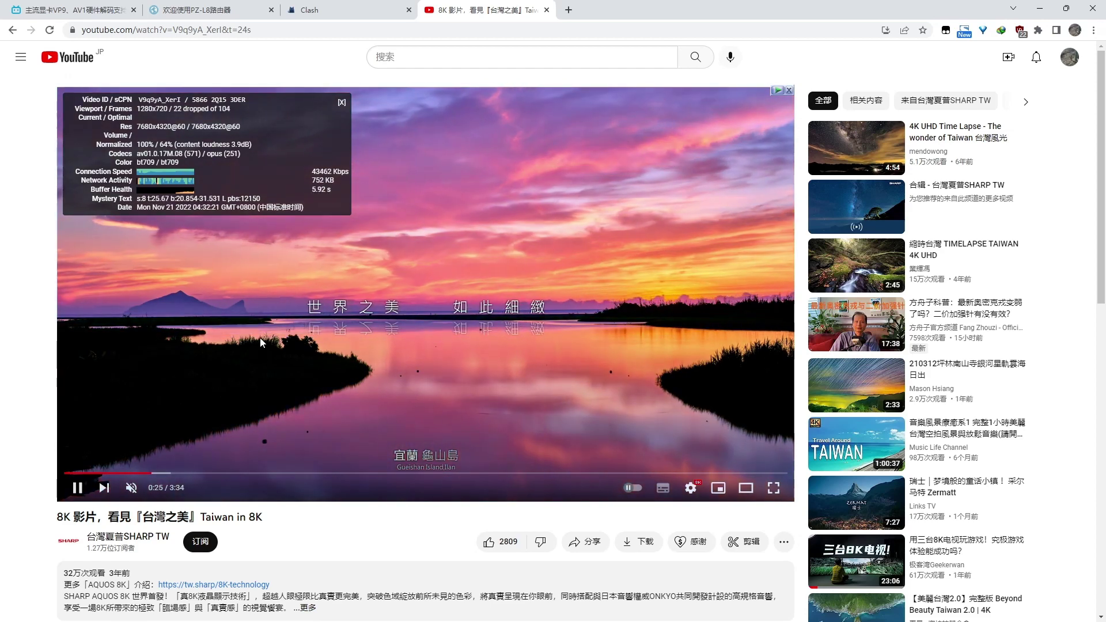
- Seek ahead past 0:43, then check the Clash connections list
left_click(211, 472)
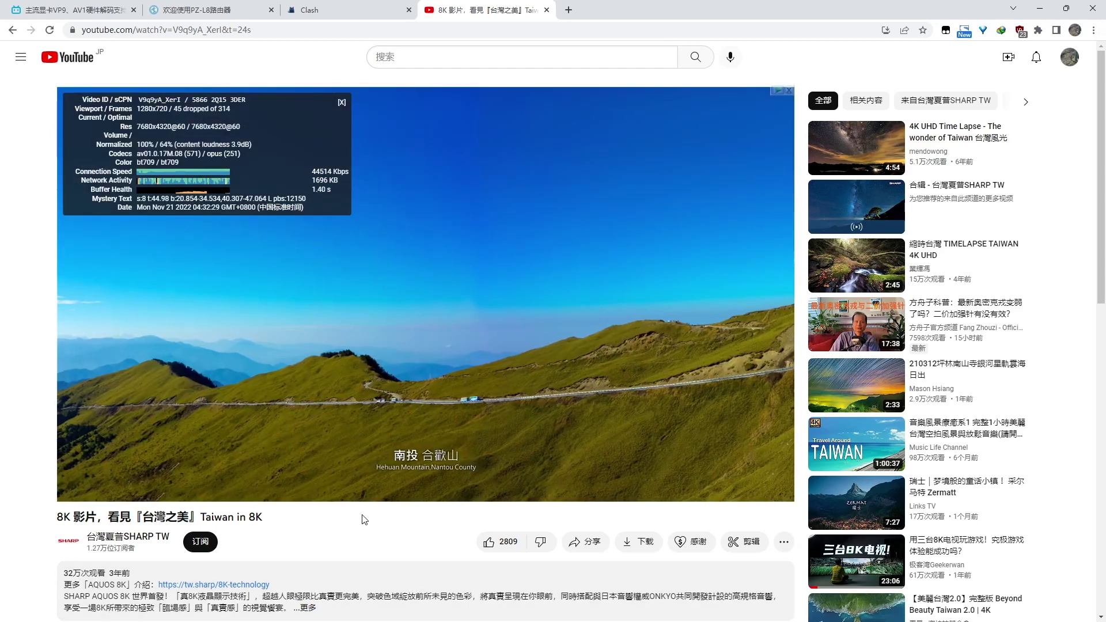
left_click(279, 476)
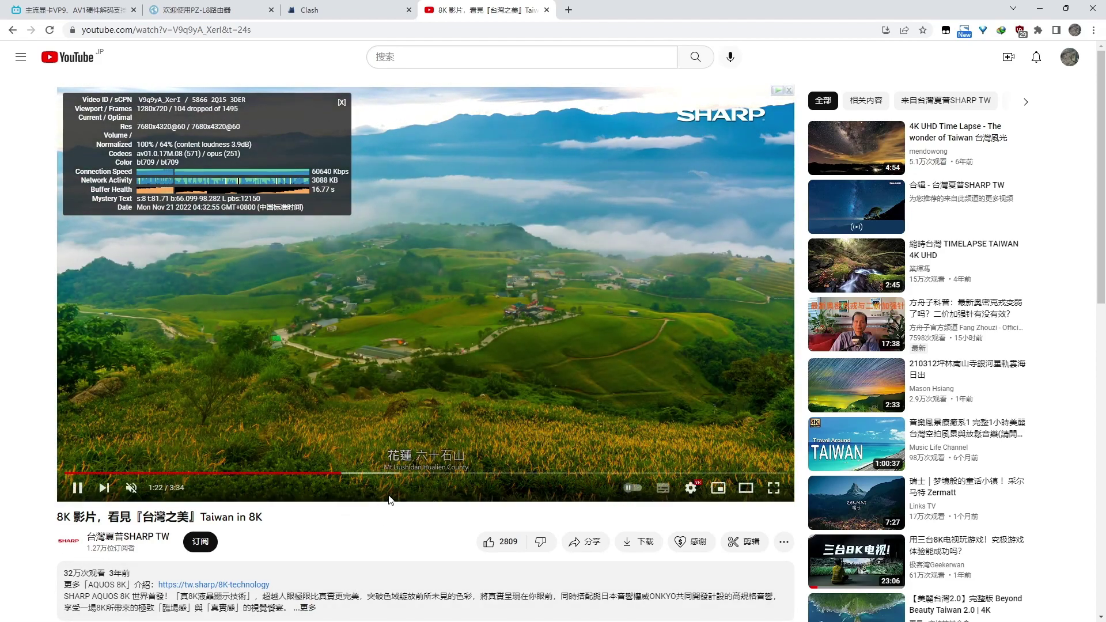
left_click(298, 5)
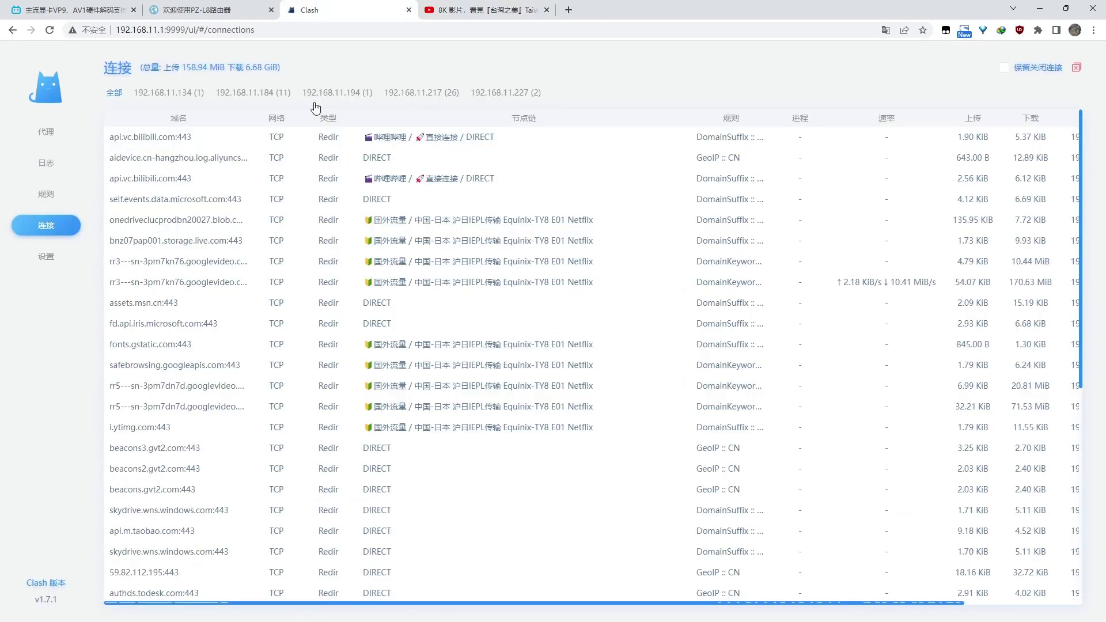
- Close the Clash dashboard and rerun the PZ-L8 network check, showing 232.32MB/256MB memory used
left_click(409, 10)
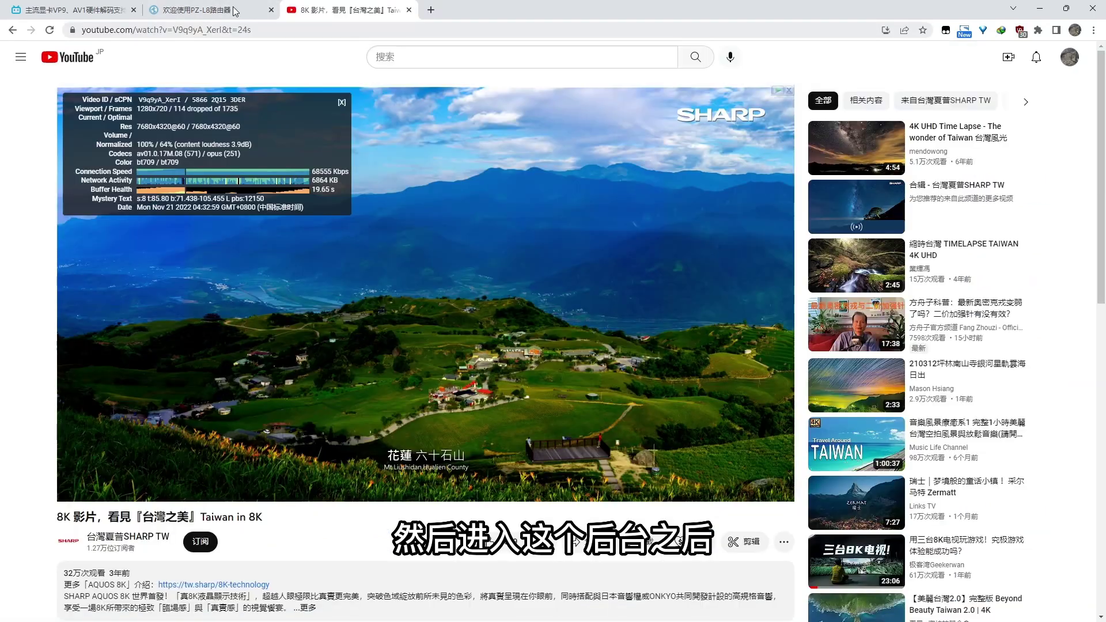
left_click(196, 10)
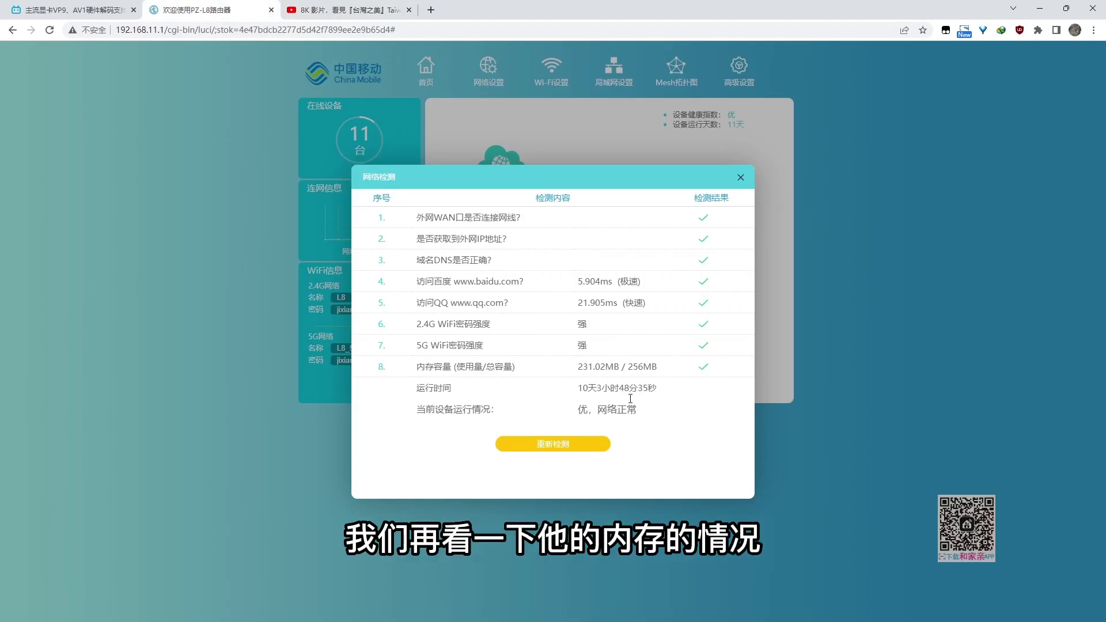
left_click(548, 445)
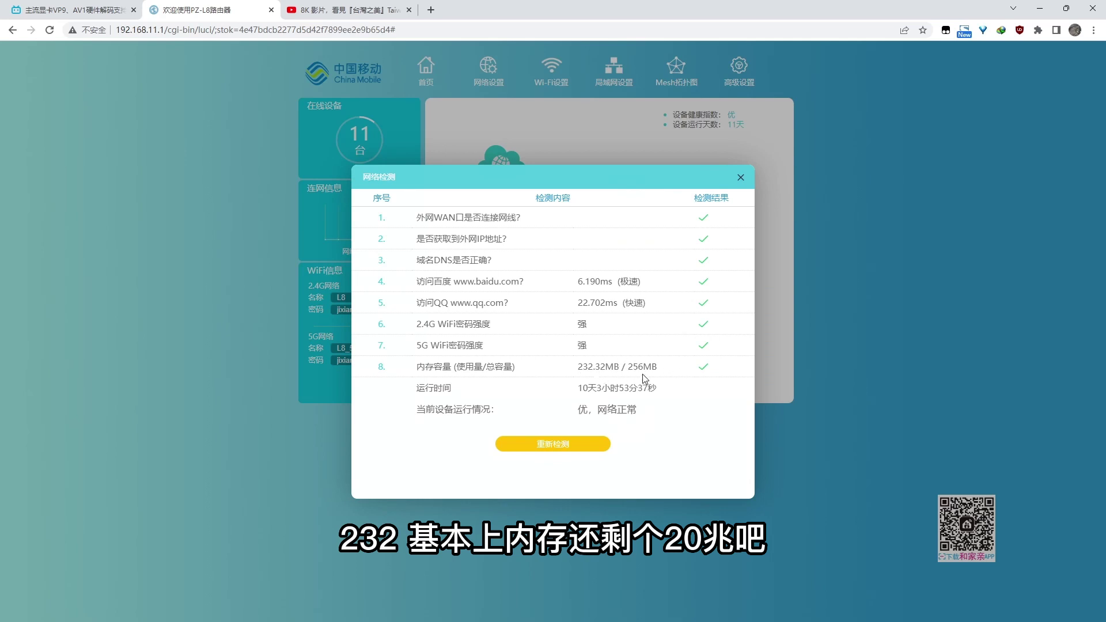
- Go back to the 8K YouTube video and seek ahead to about 2:18
left_click(340, 8)
key("ctrl+shift+Tab")
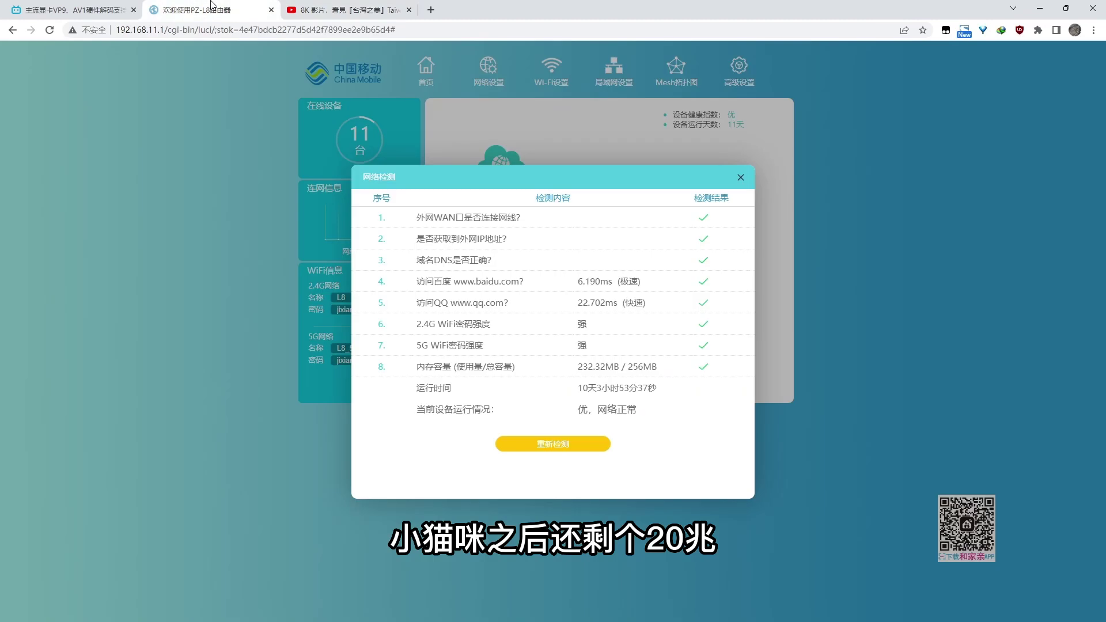
key("ctrl+Tab")
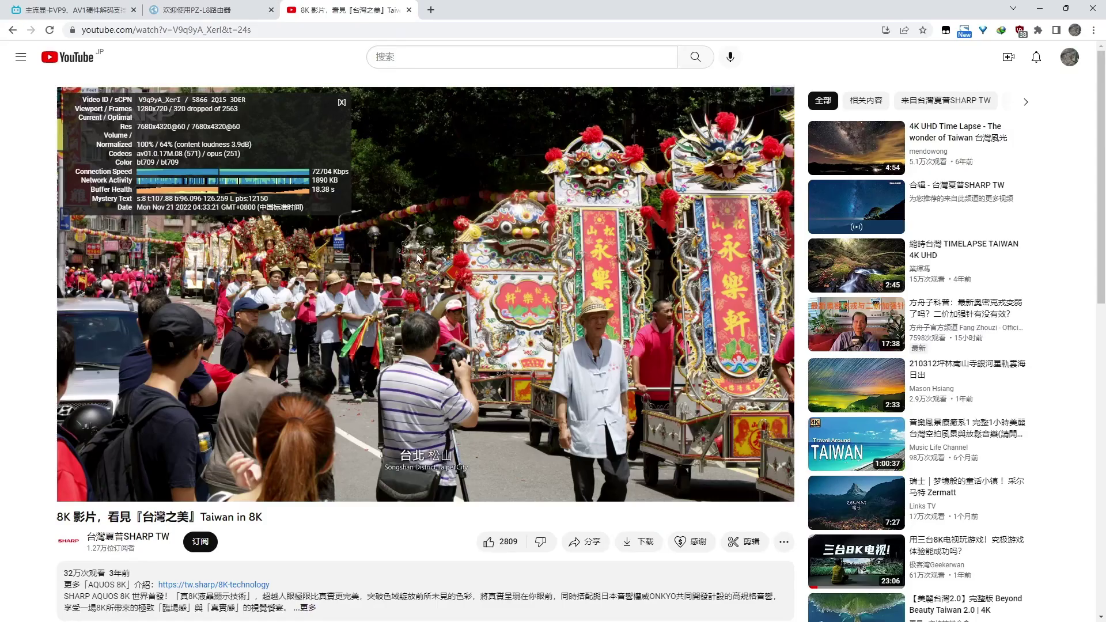
left_click(540, 473)
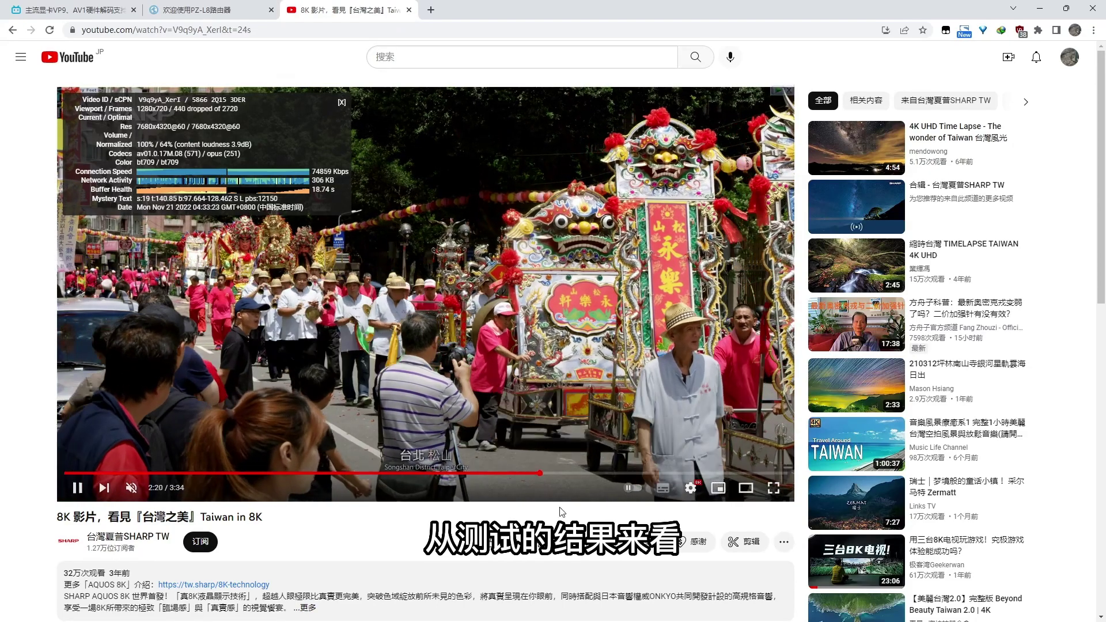